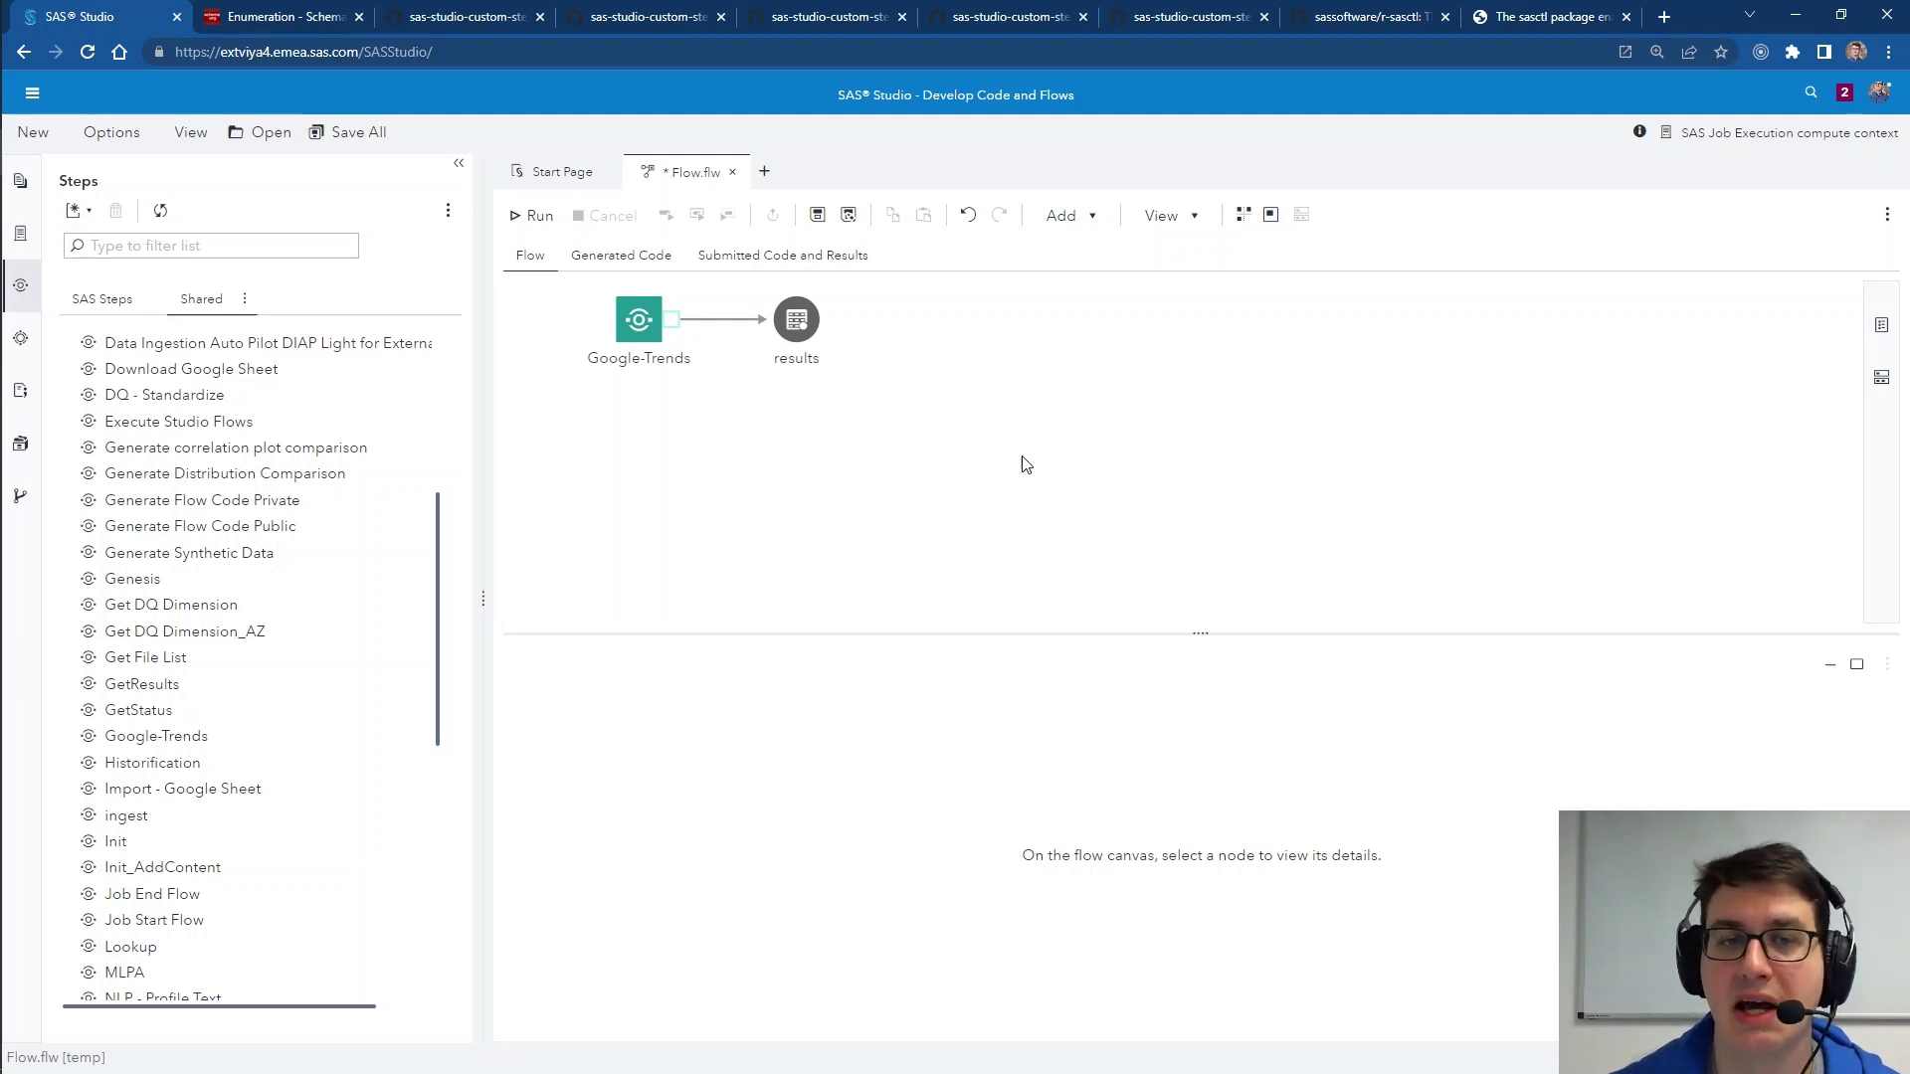
# Step: Show the node details of the Google-Trends step in the SAS Studio flow
pyautogui.click(637, 320)
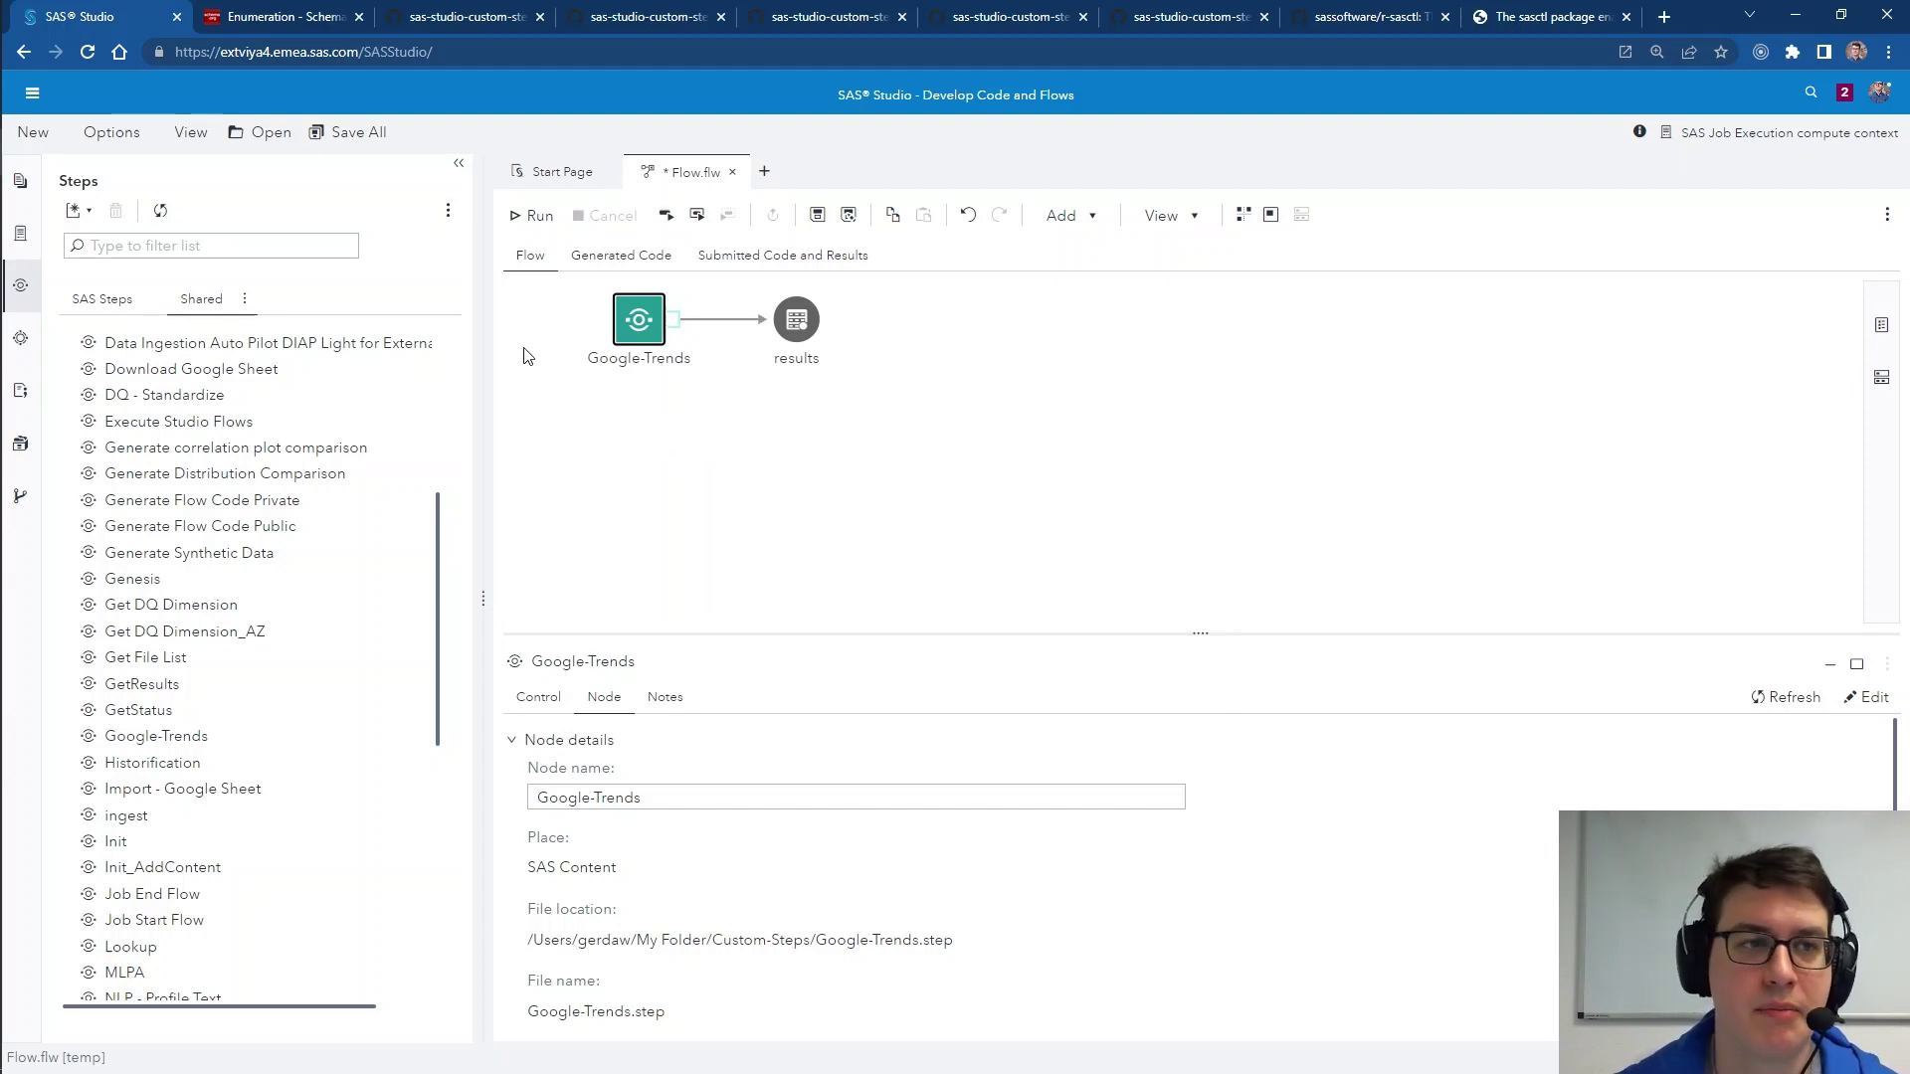
# Step: Switch from SAS Studio to the Build Models application in SAS Model Studio
pyautogui.click(30, 95)
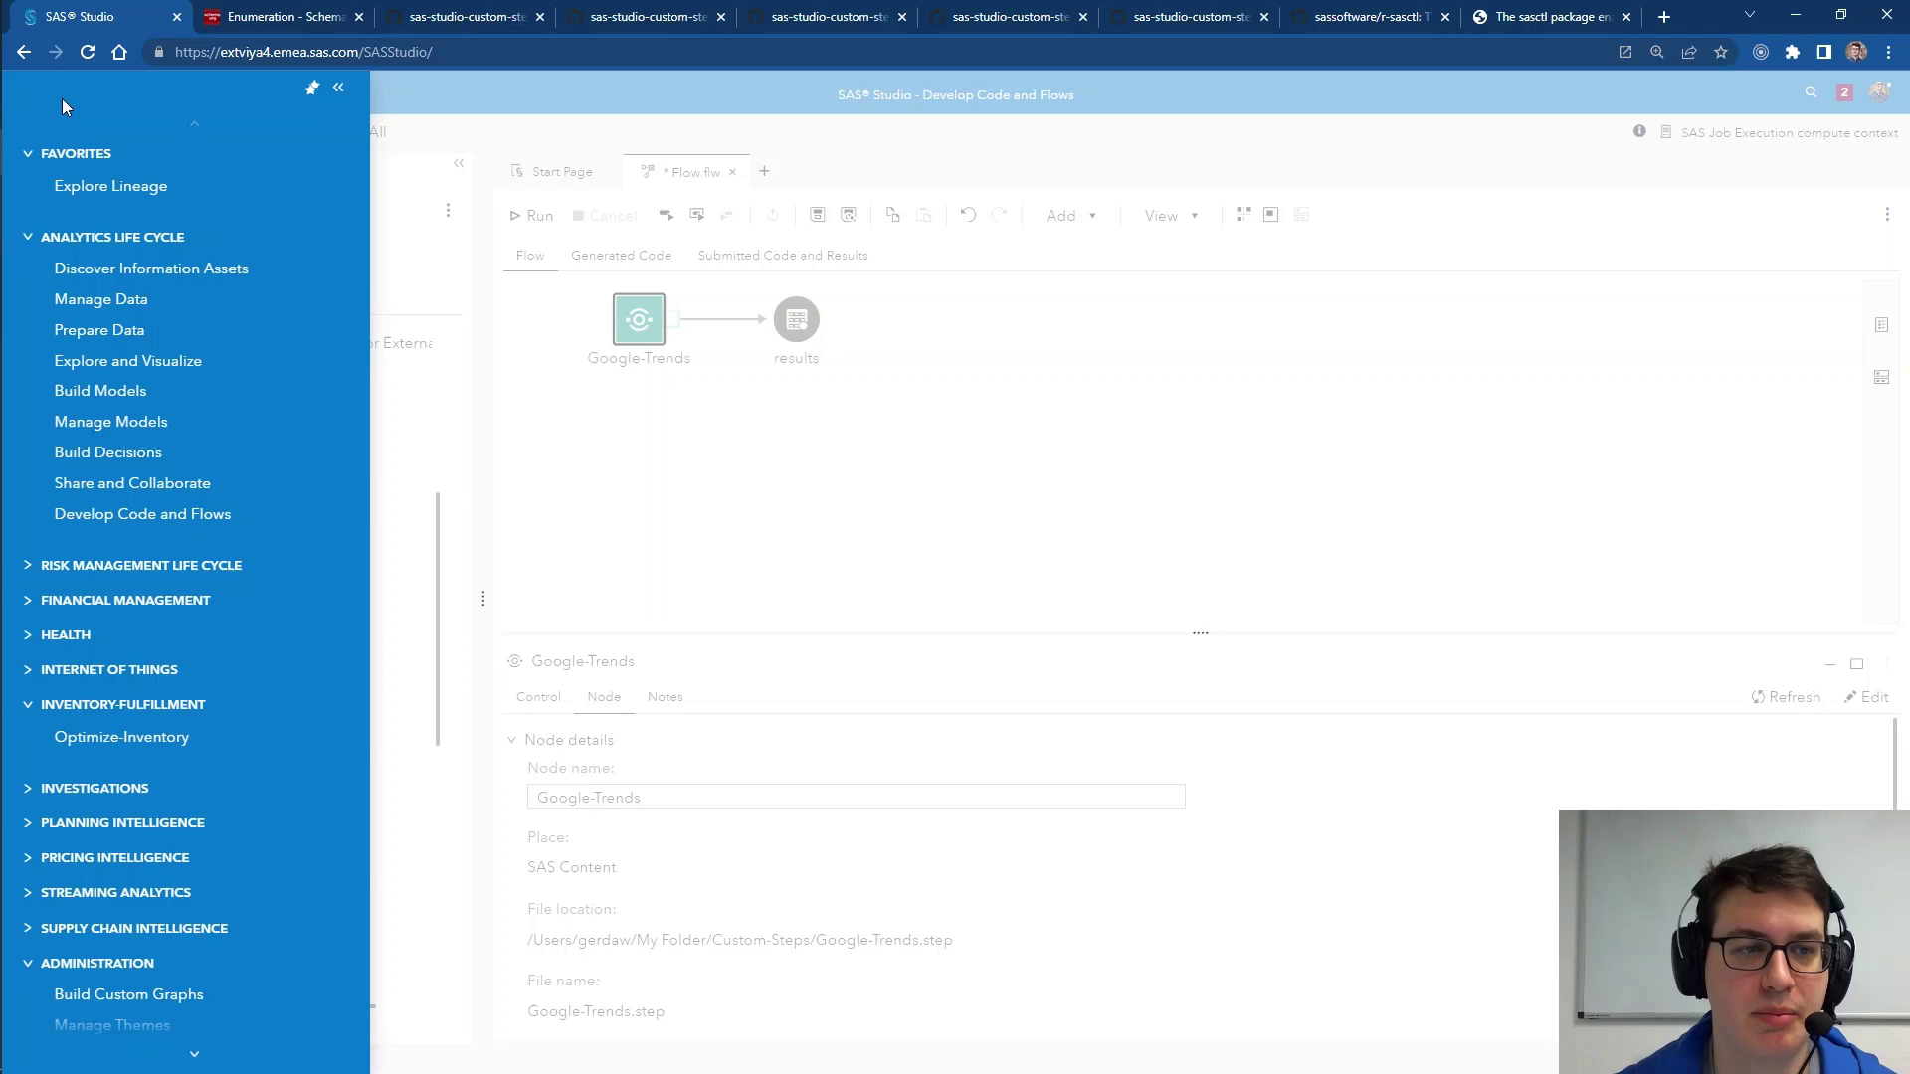
pyautogui.click(99, 391)
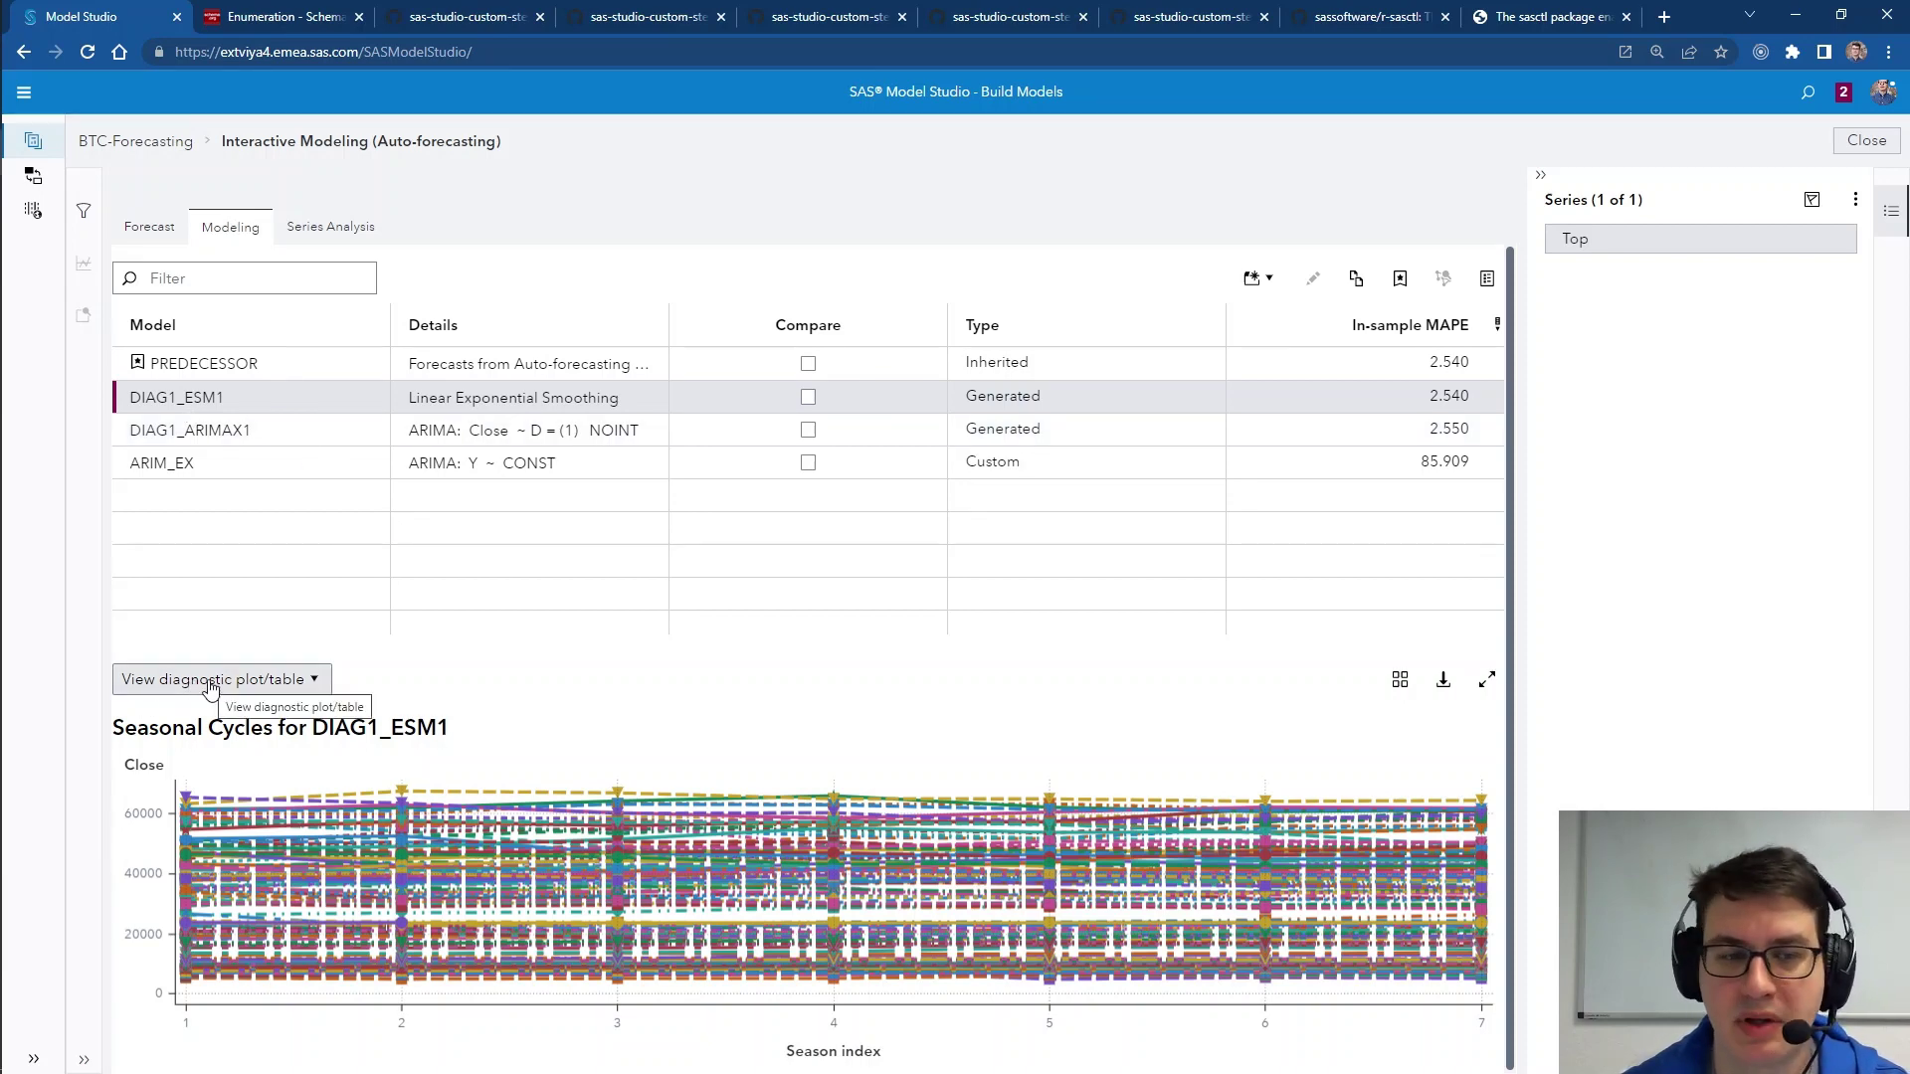
# Step: Show DIAG1_ESM1's Model components trend chart, maximize it, then close the enlarged view
pyautogui.click(211, 684)
pyautogui.moveTo(239, 716)
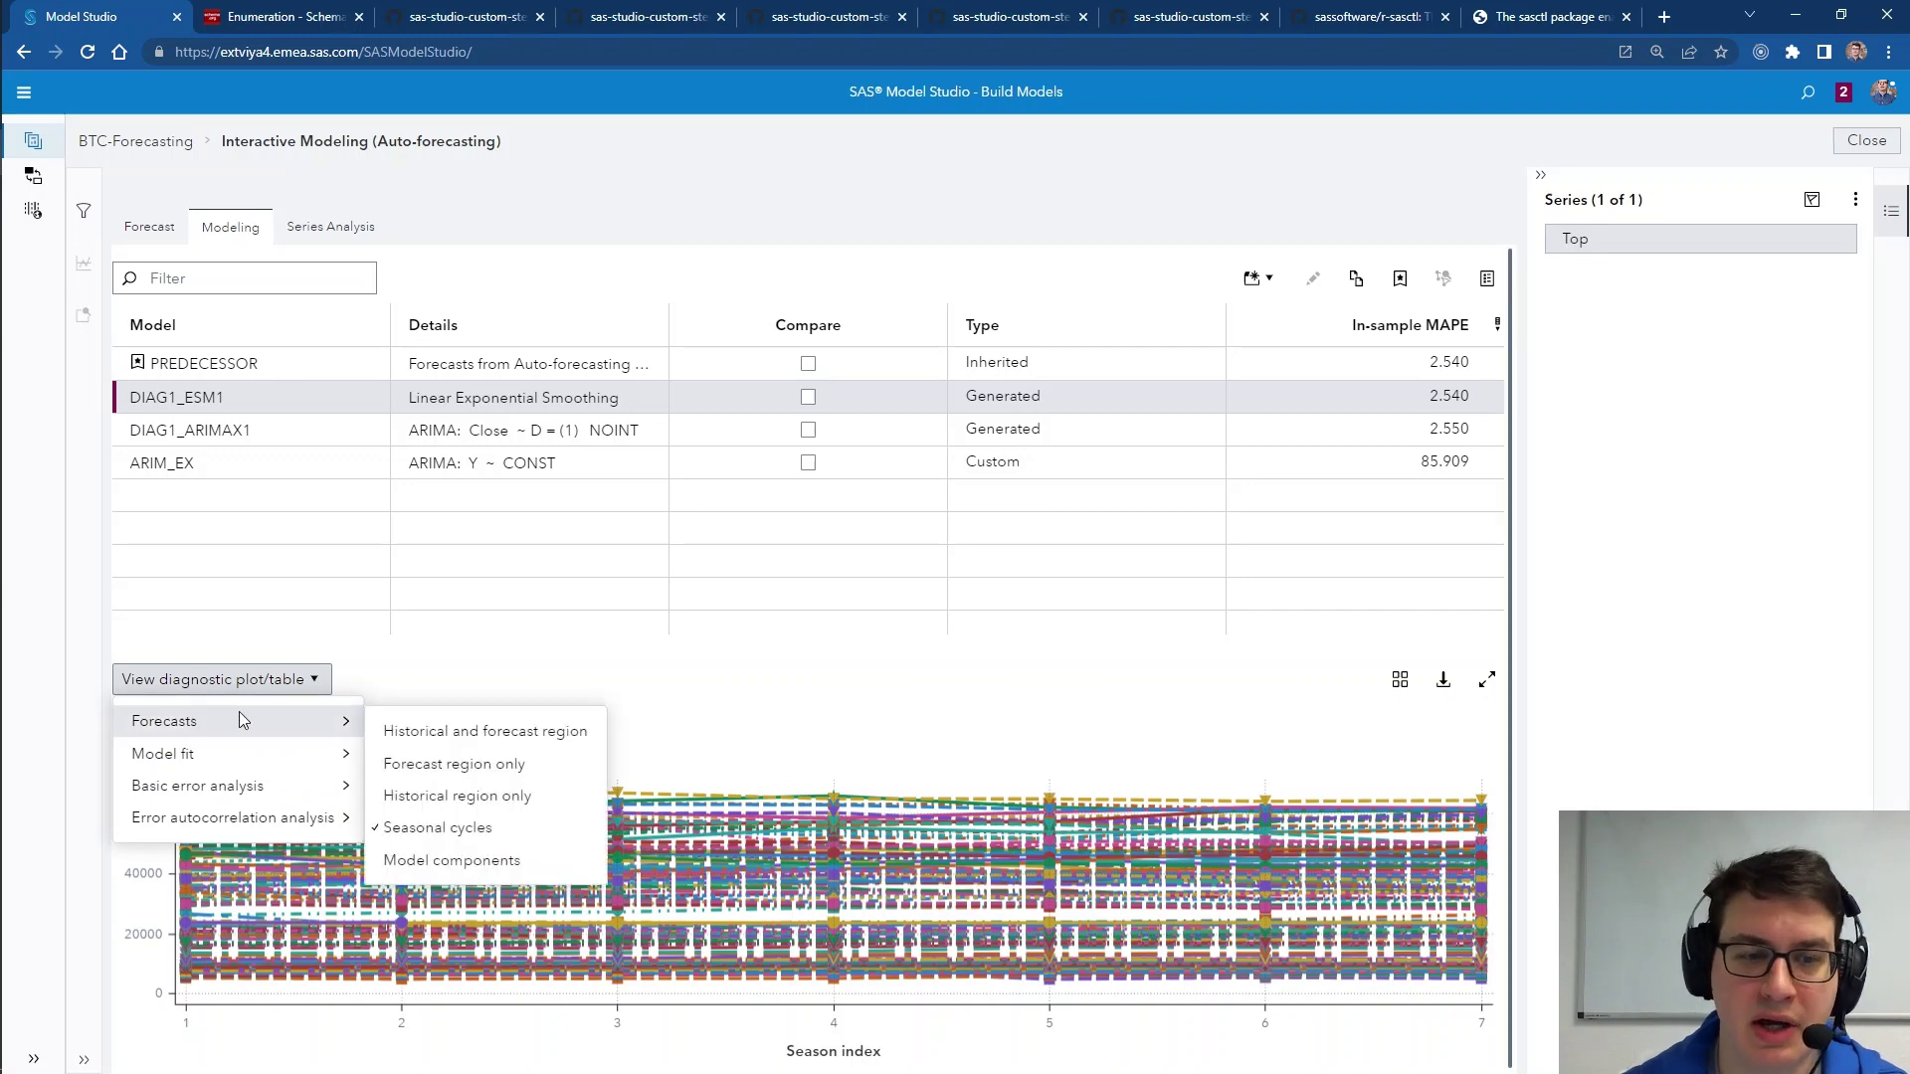
pyautogui.click(480, 863)
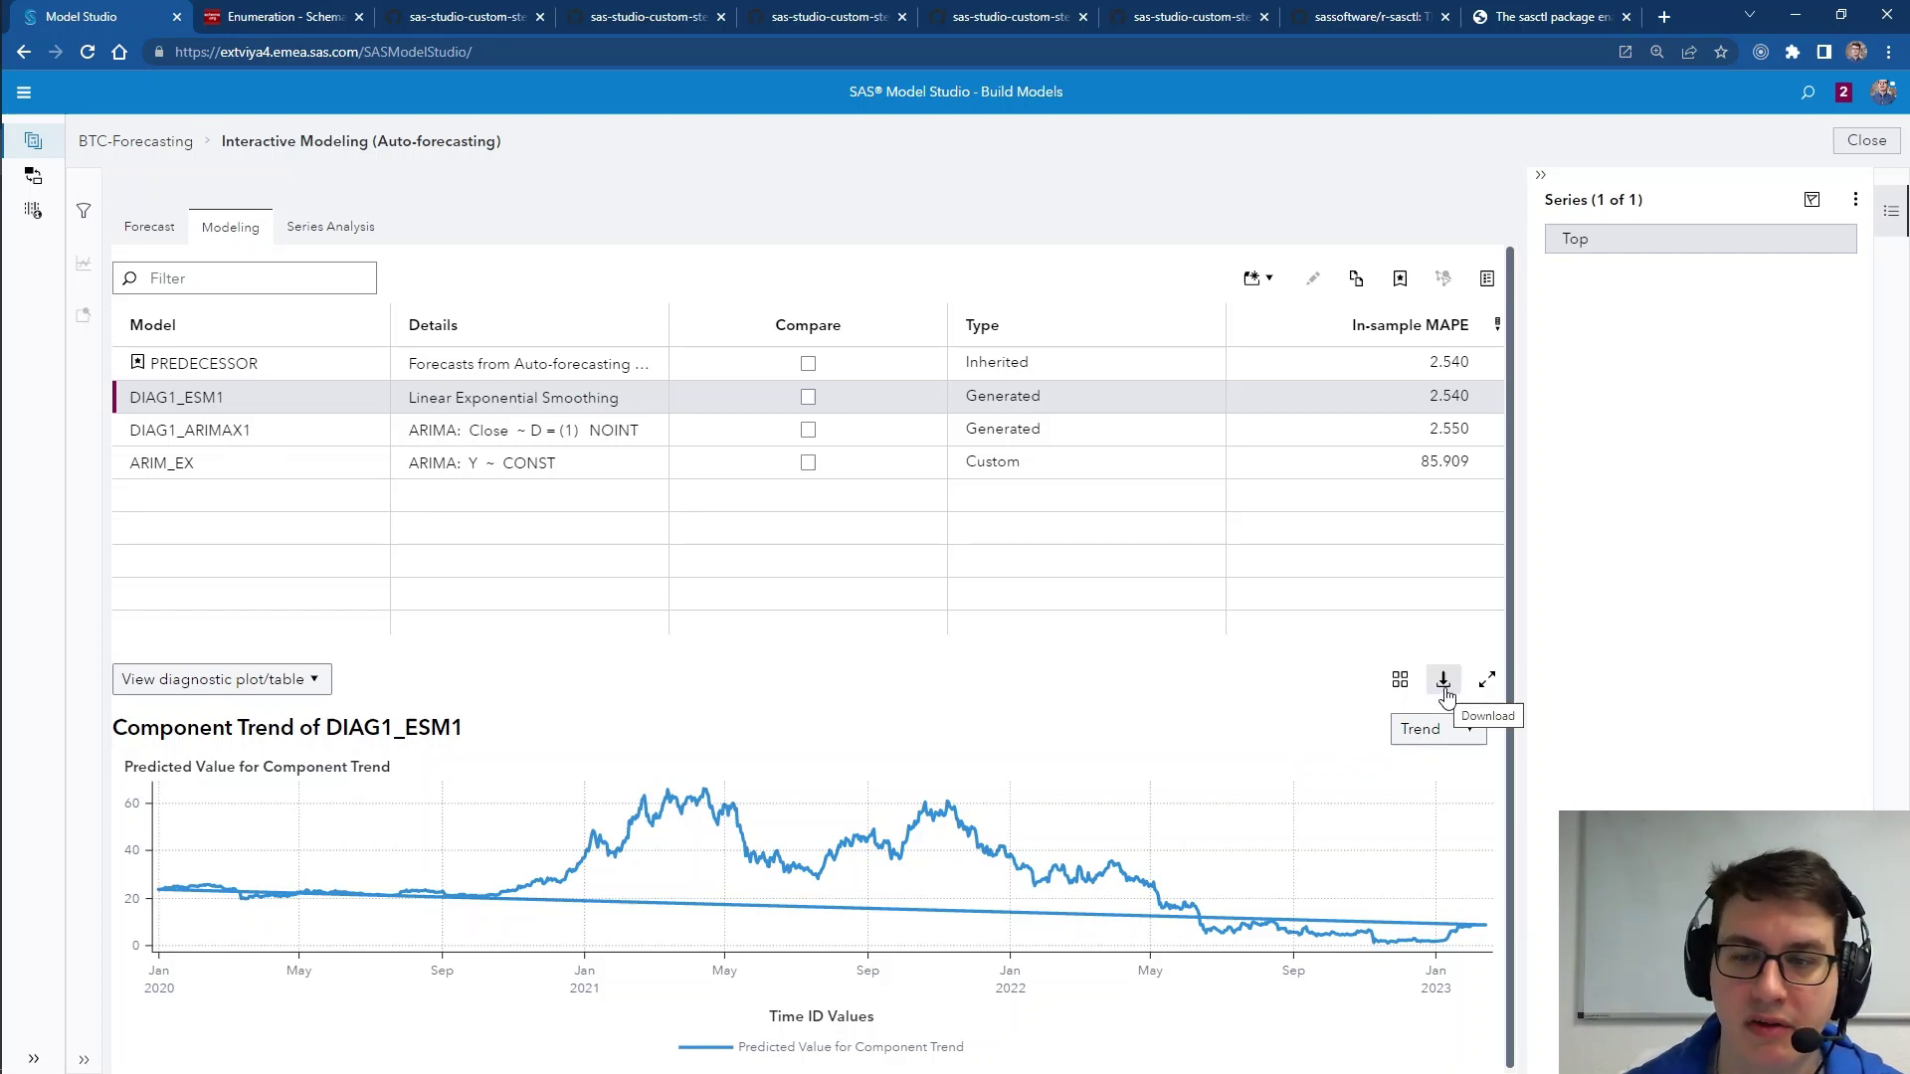
pyautogui.click(1488, 679)
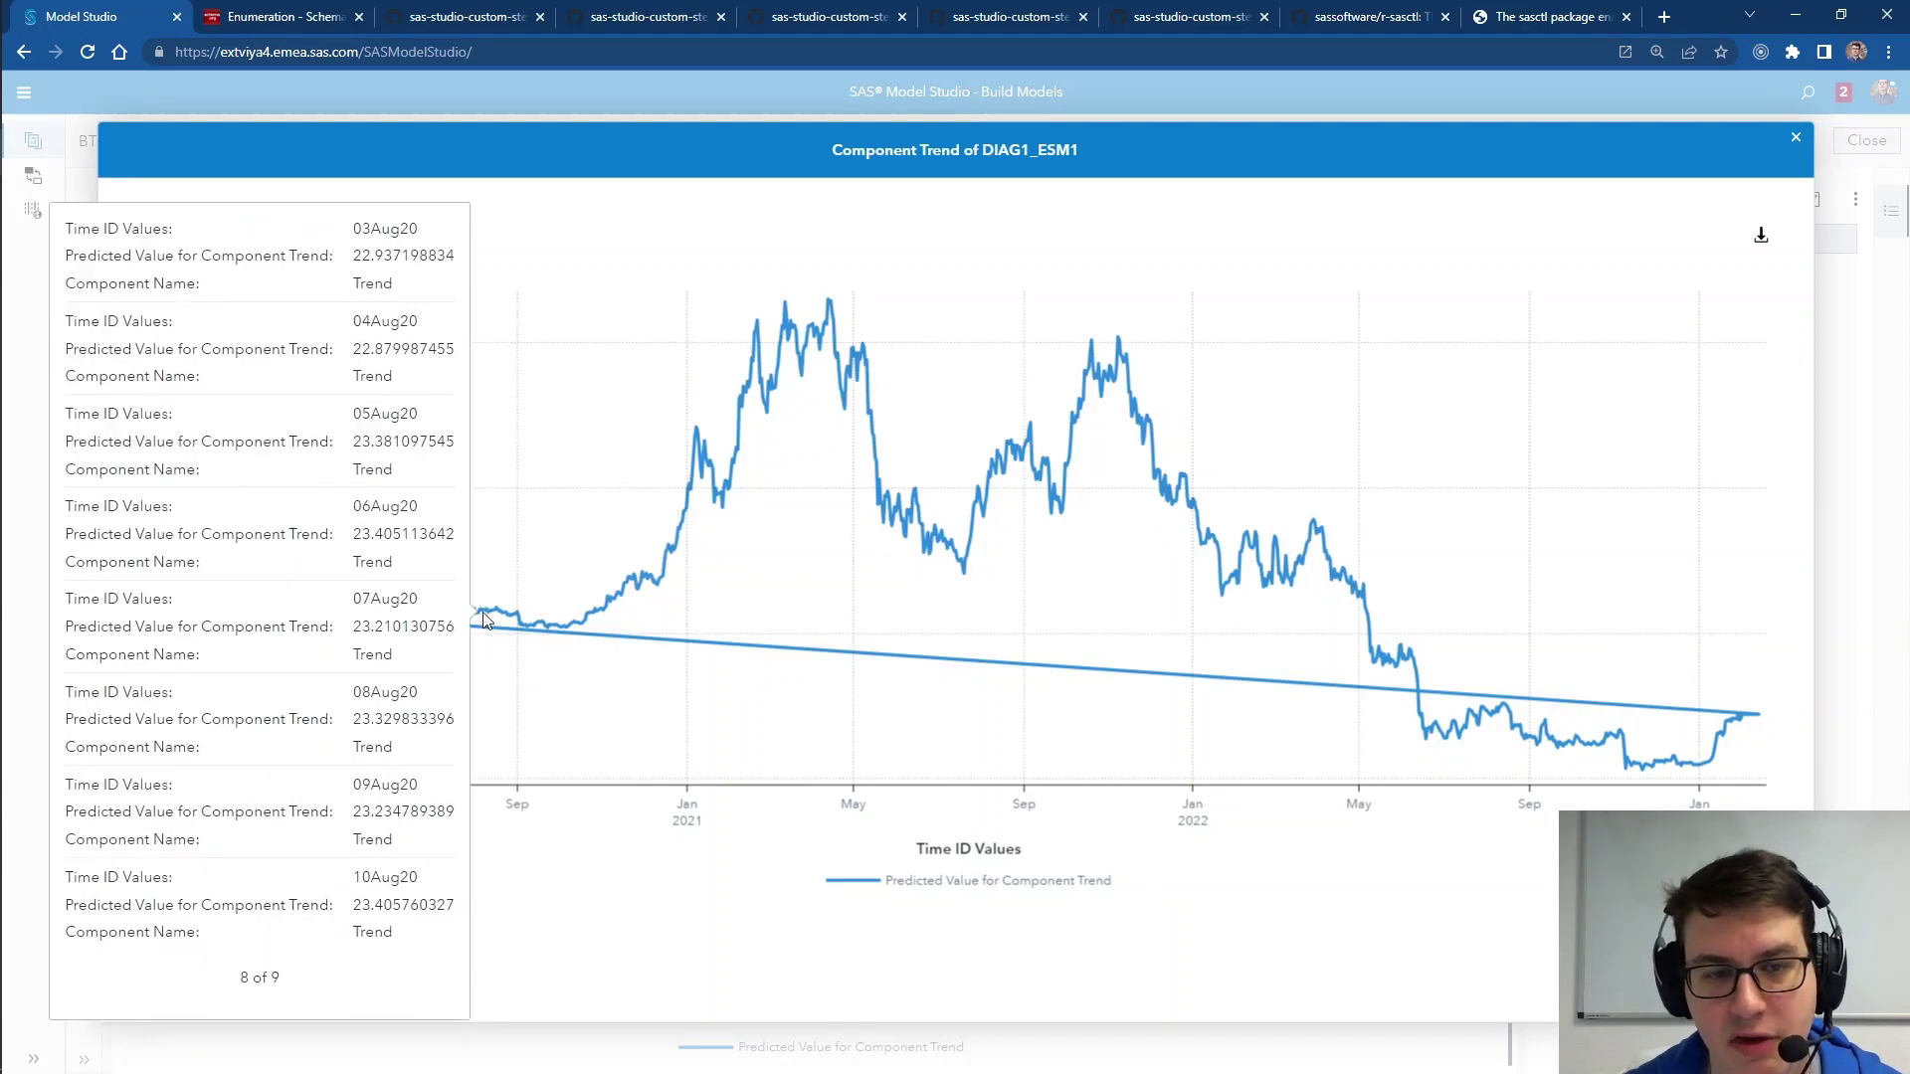
pyautogui.moveTo(600, 618)
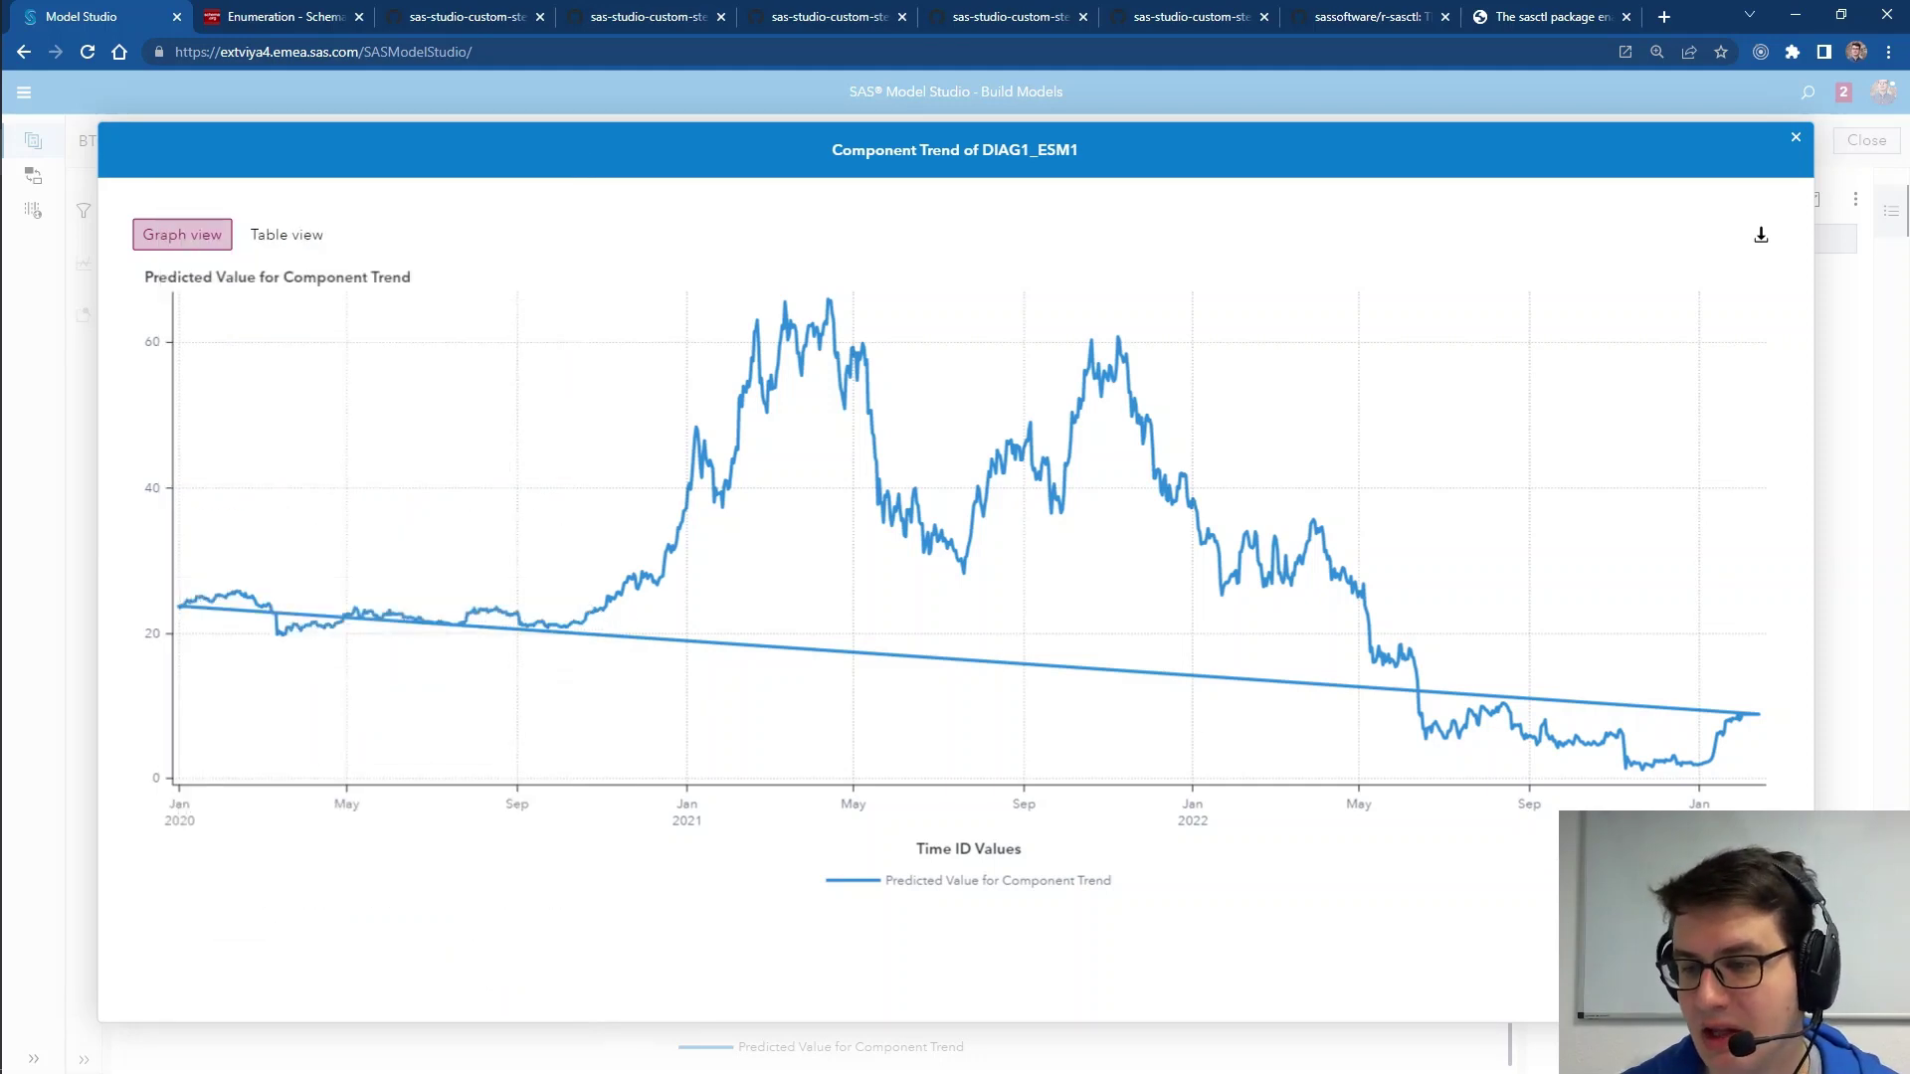
pyautogui.press('Escape')
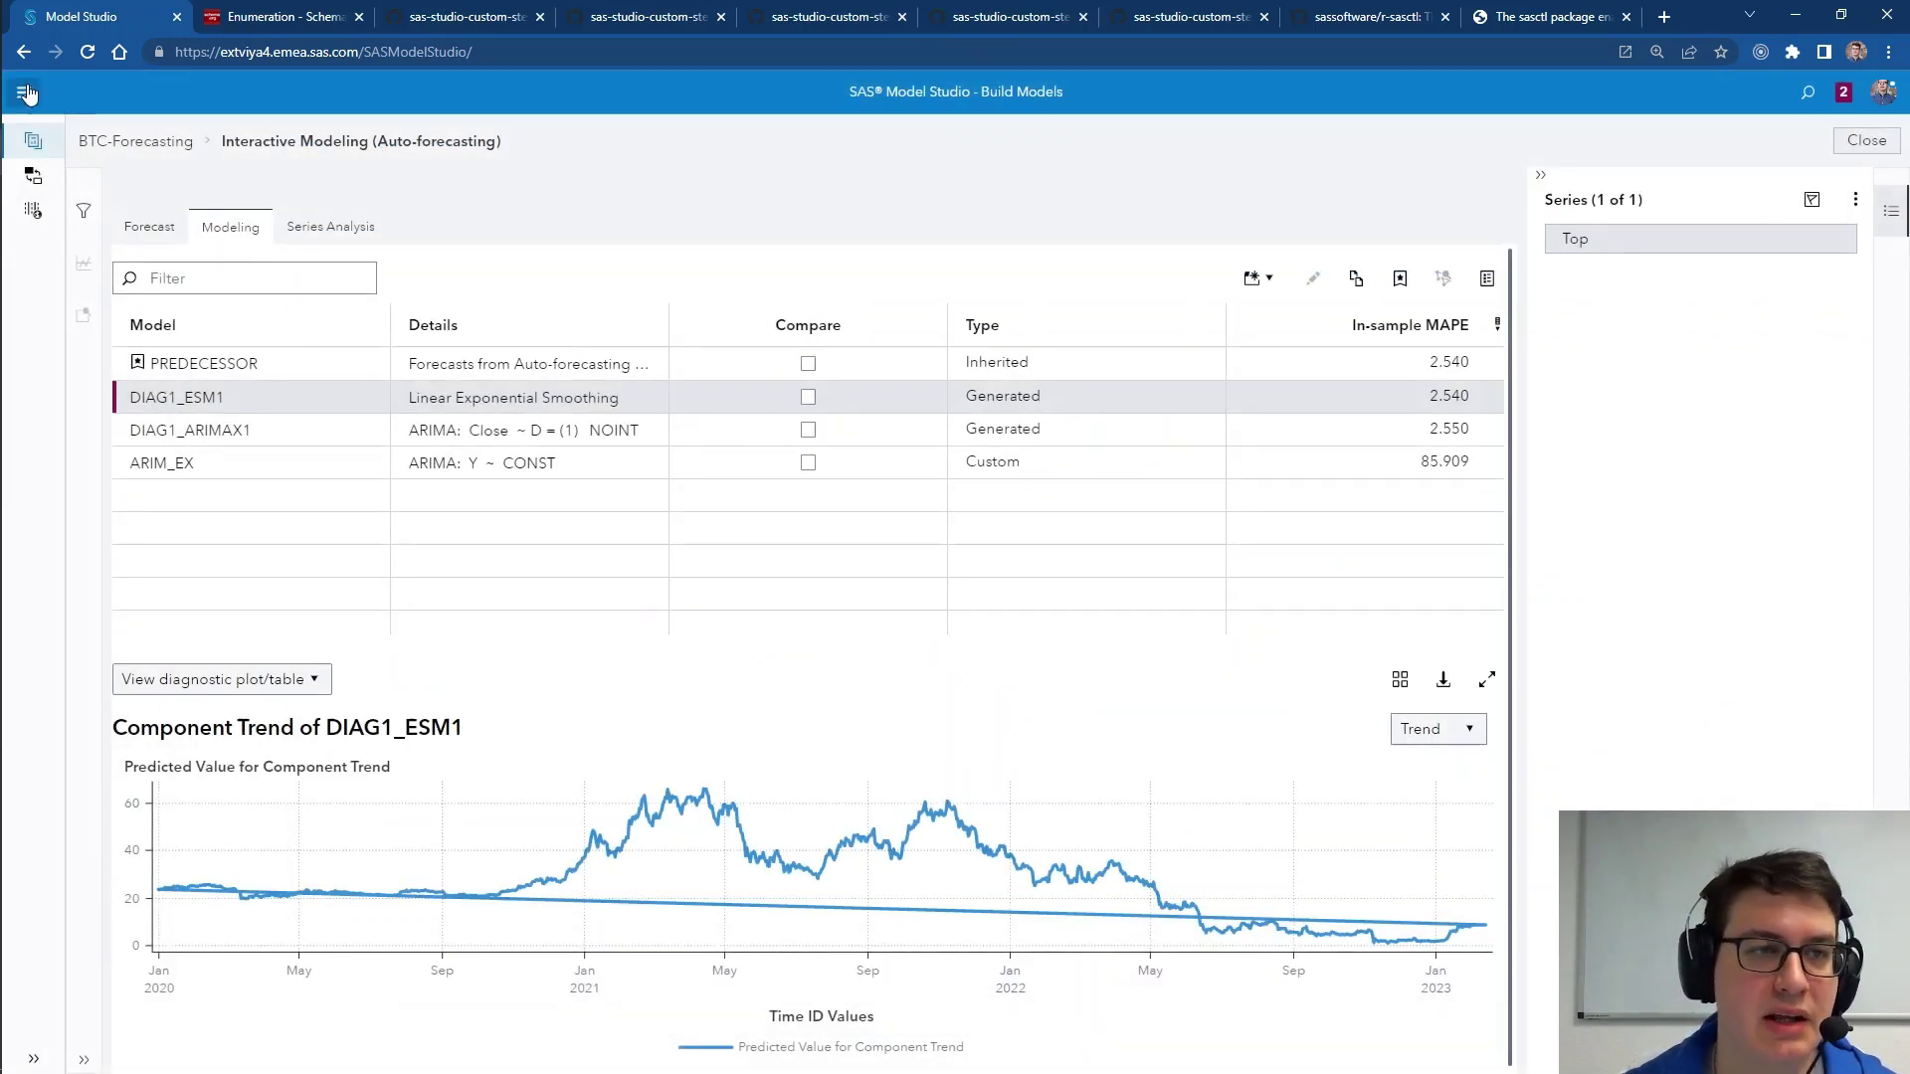
# Step: Go to Discover Information Assets and review the Public agent's failed-run error summary
pyautogui.click(25, 93)
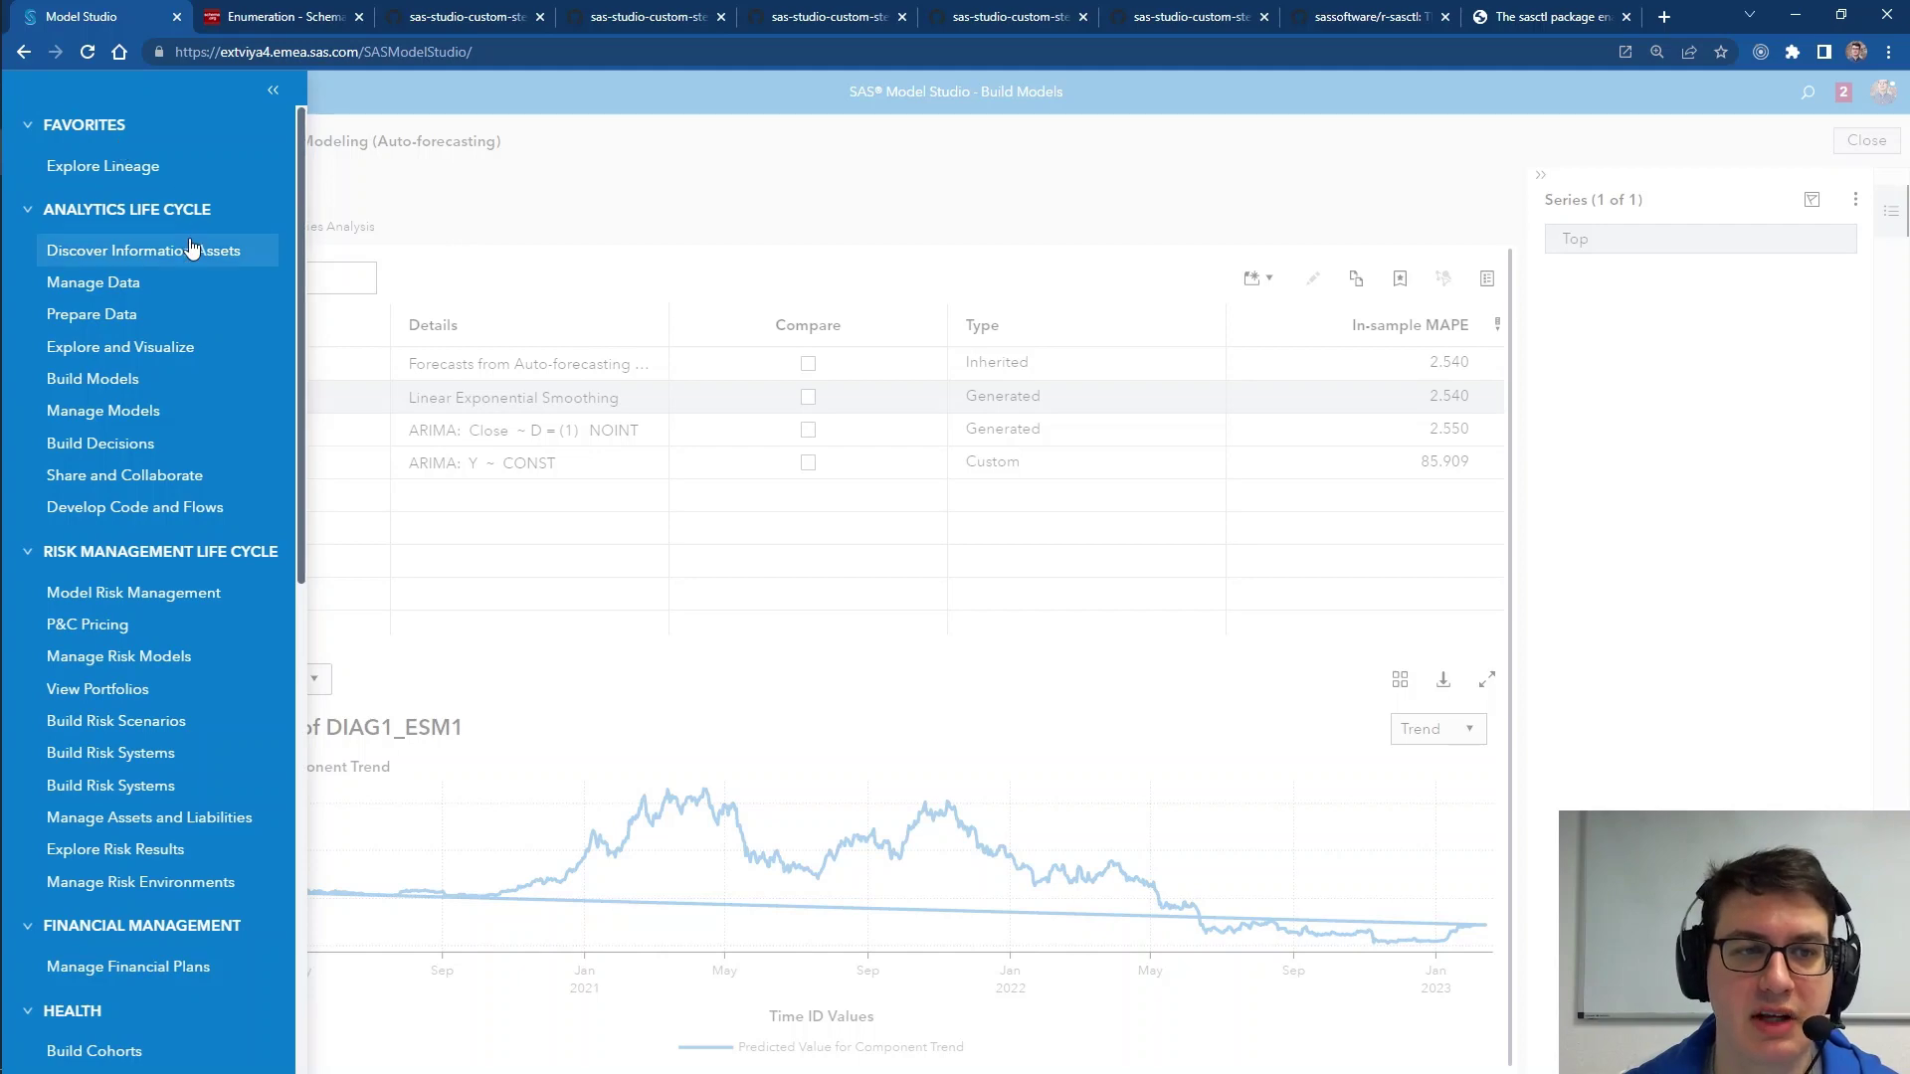
pyautogui.click(192, 250)
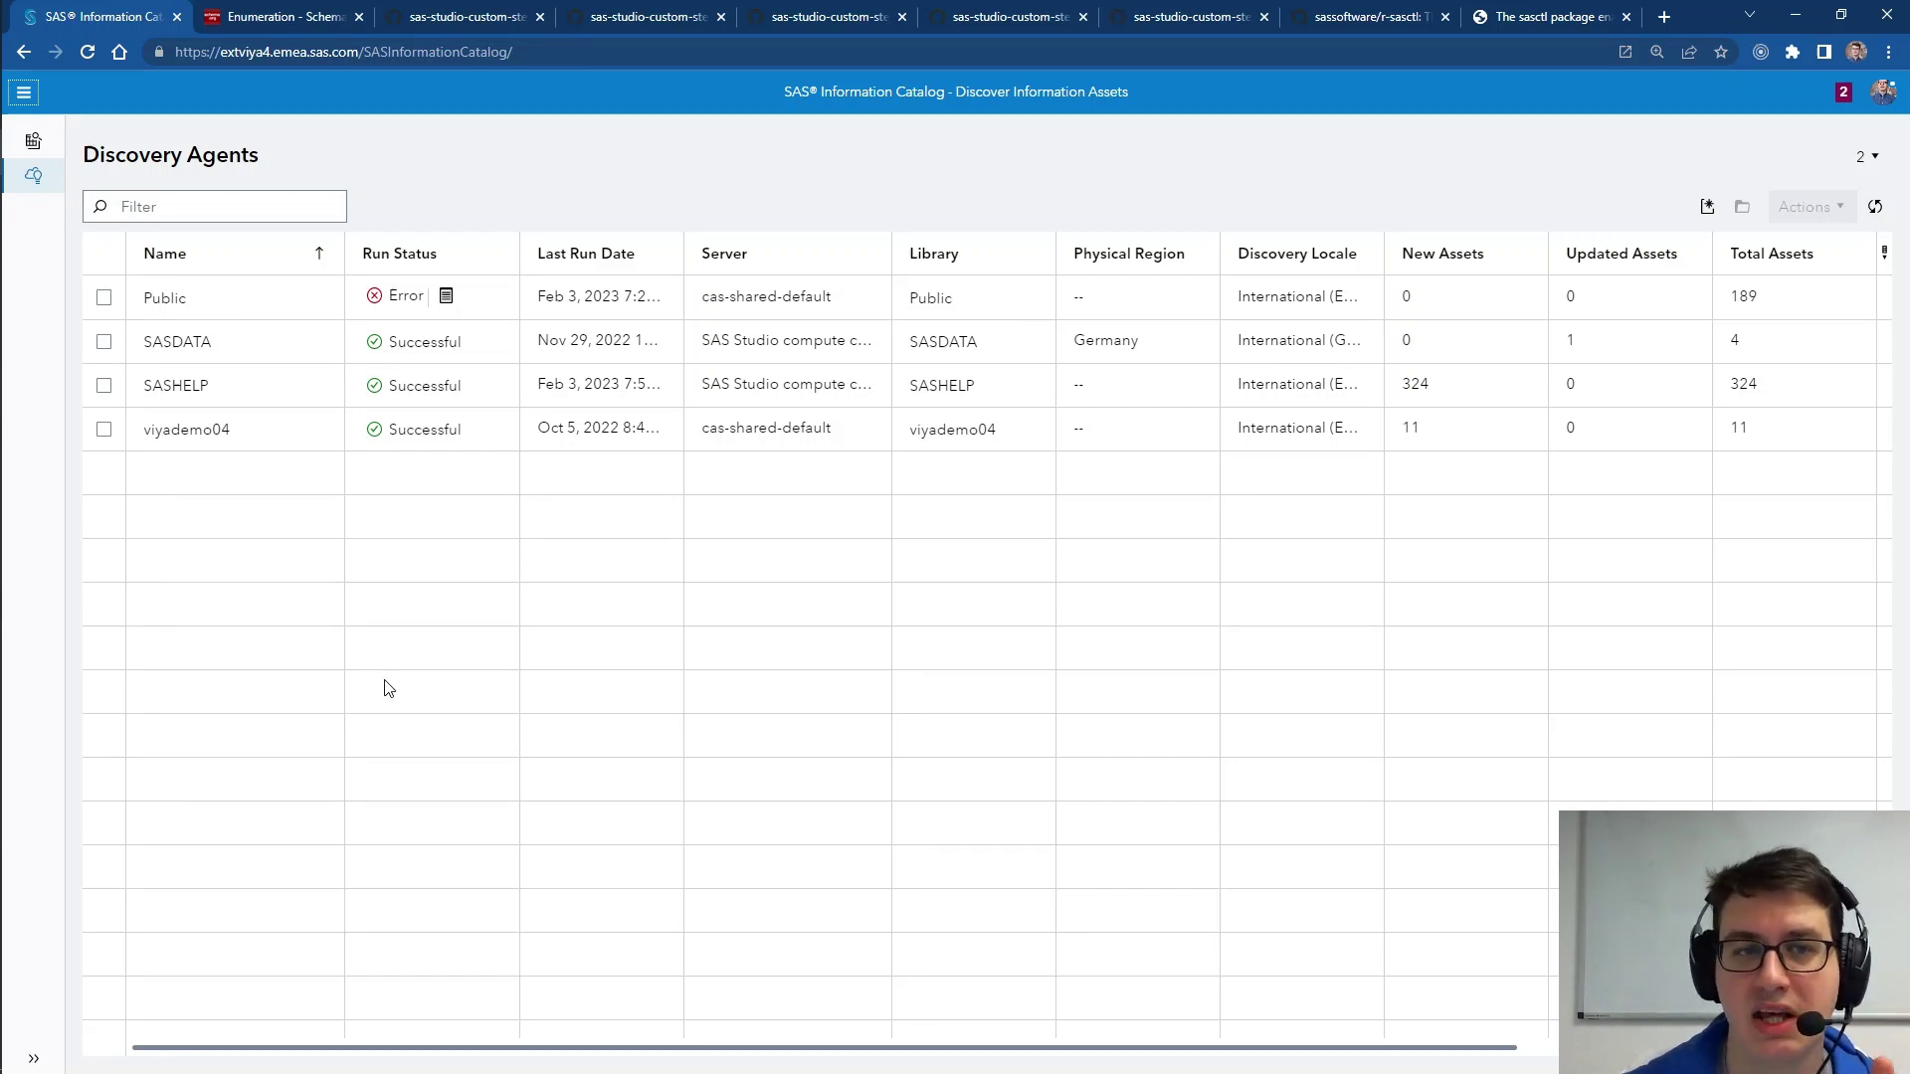
pyautogui.click(447, 298)
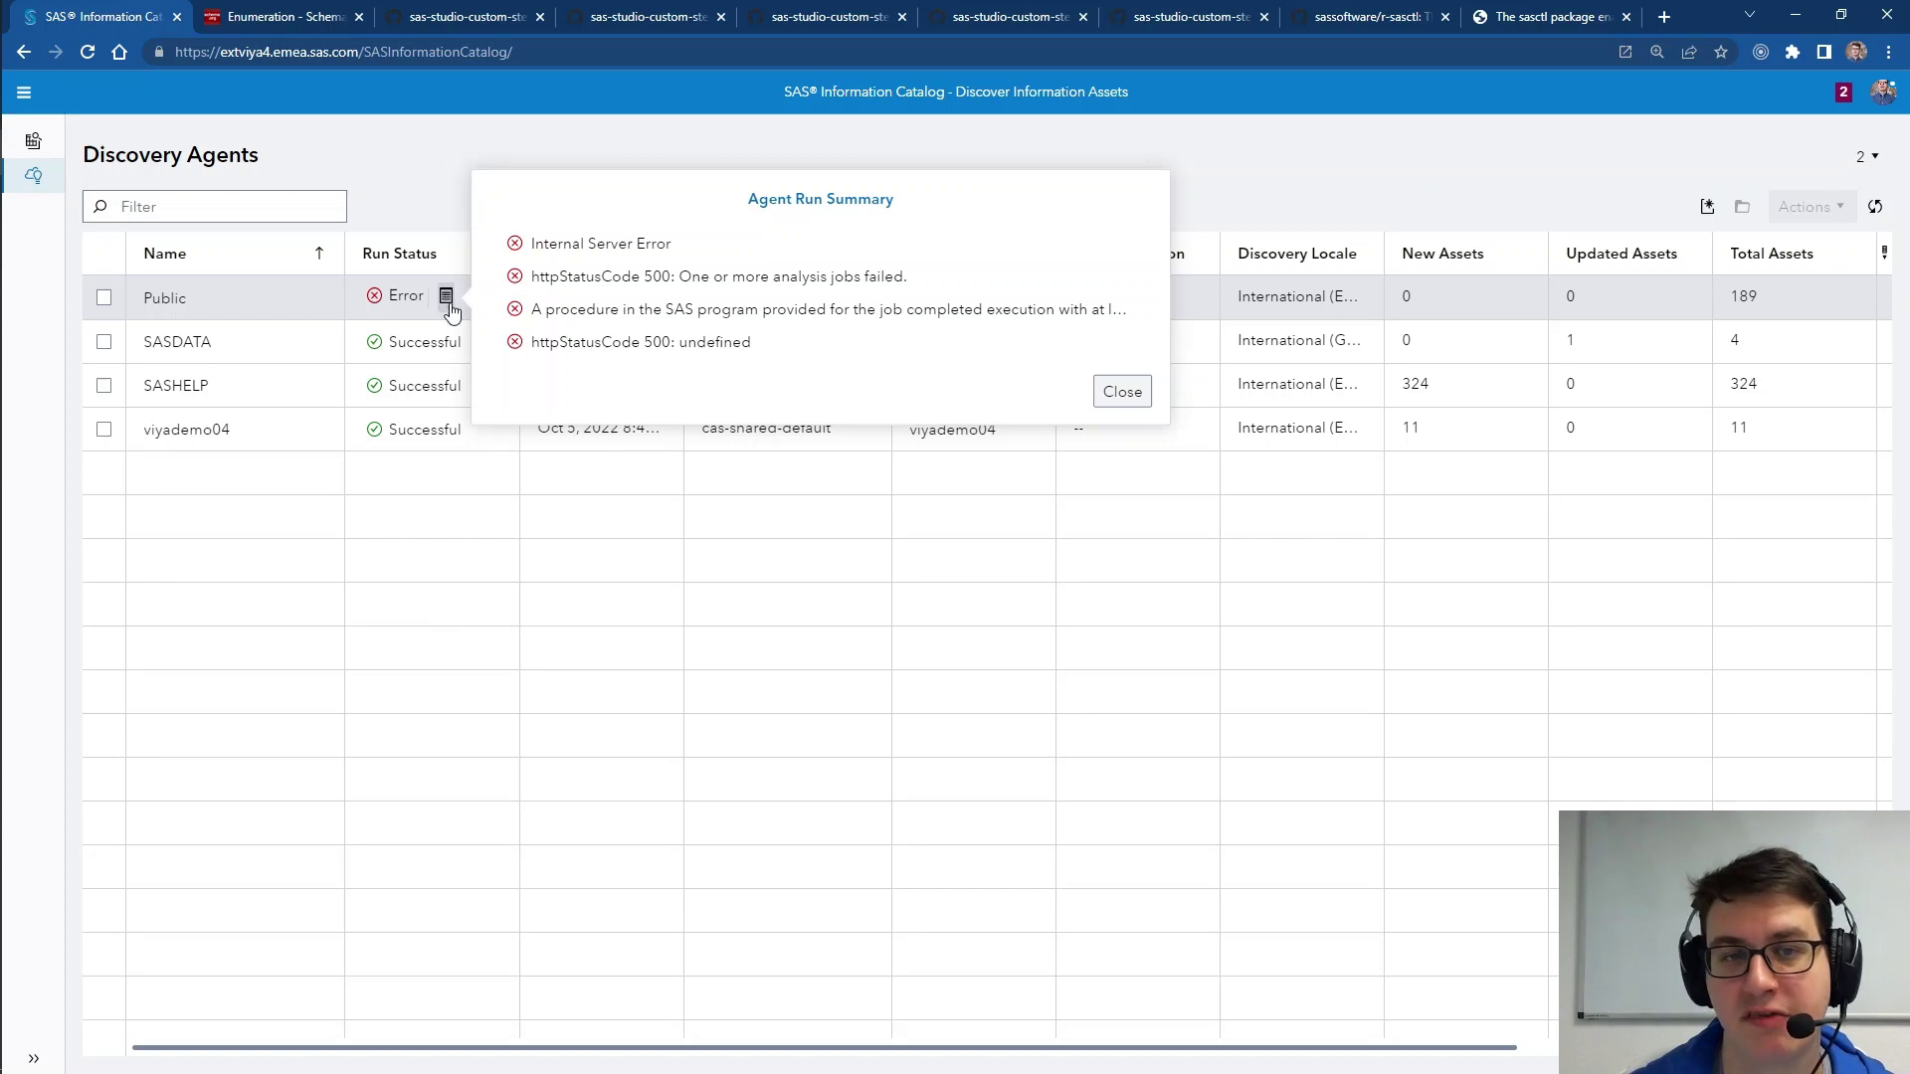
pyautogui.click(427, 585)
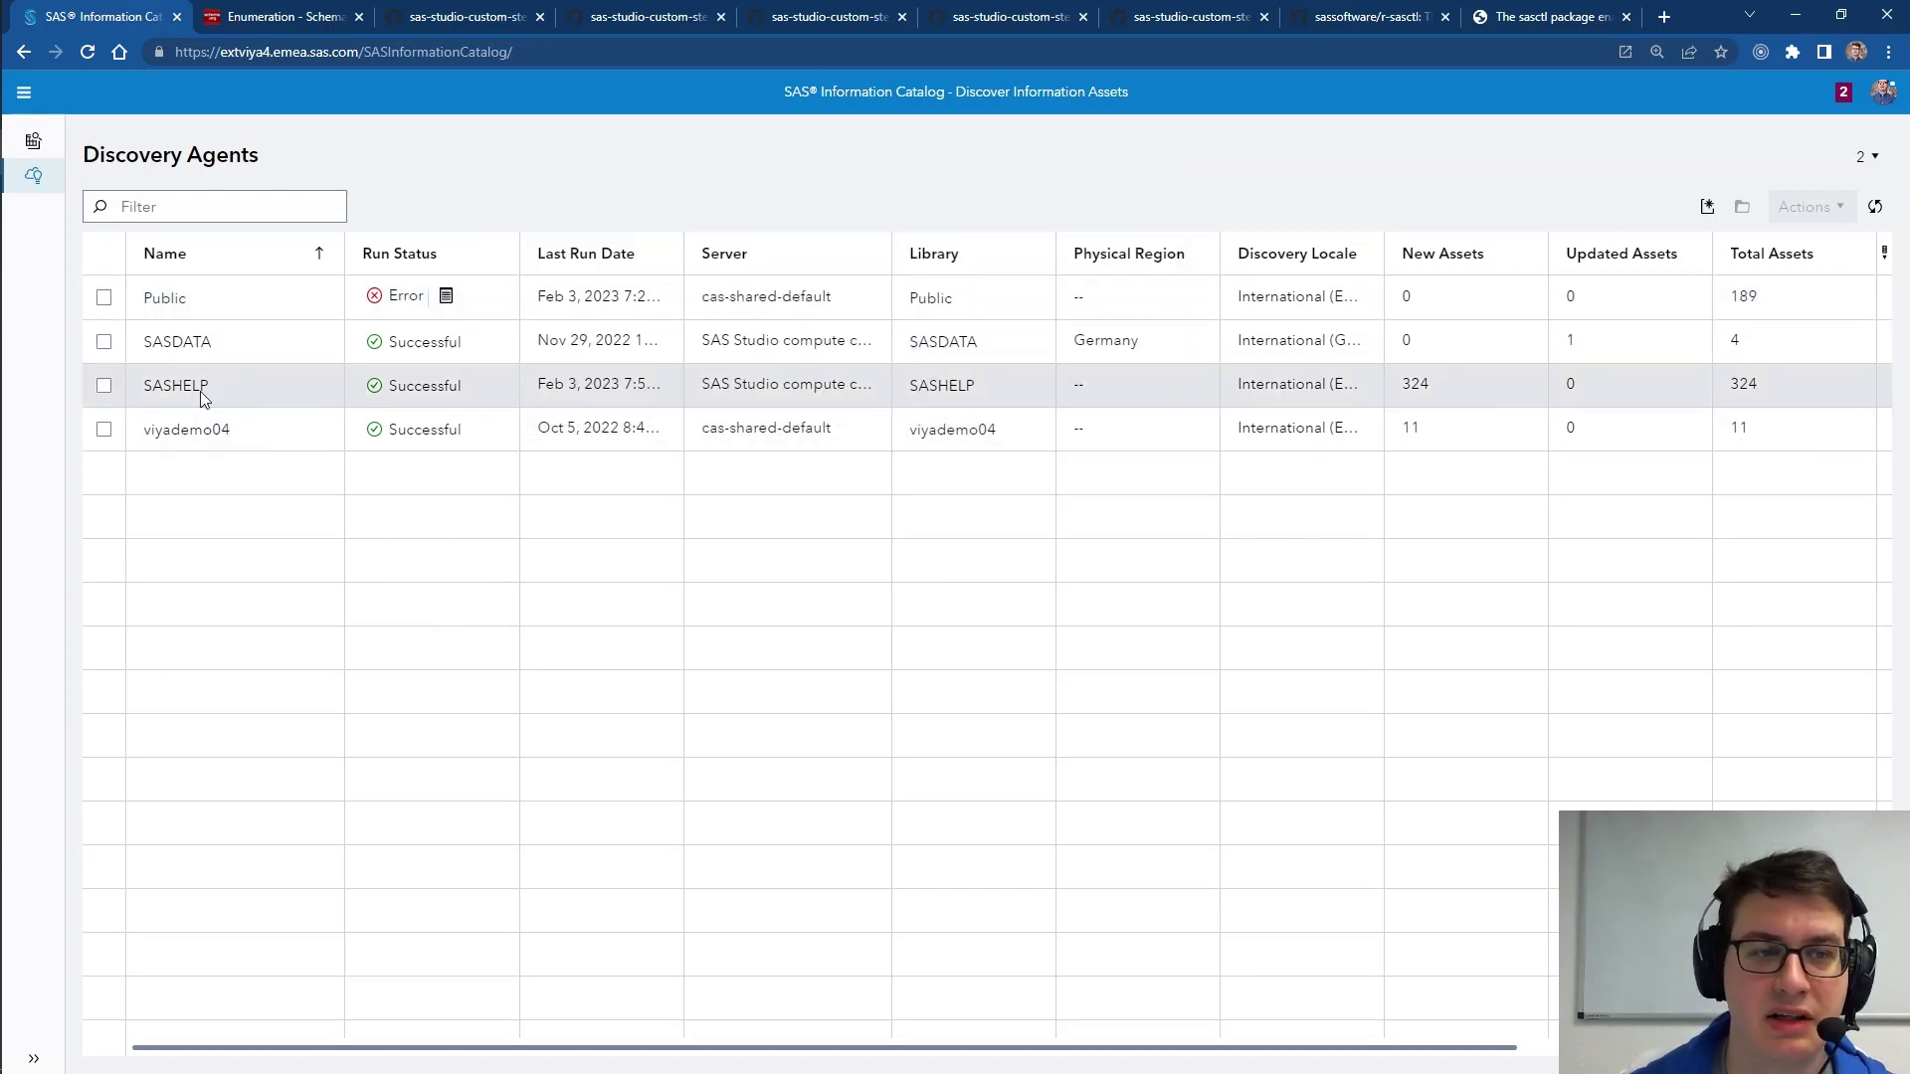
# Step: Open the SASHELP agent's Configuration Analysis Options and view the topic discovery help
pyautogui.click(163, 390)
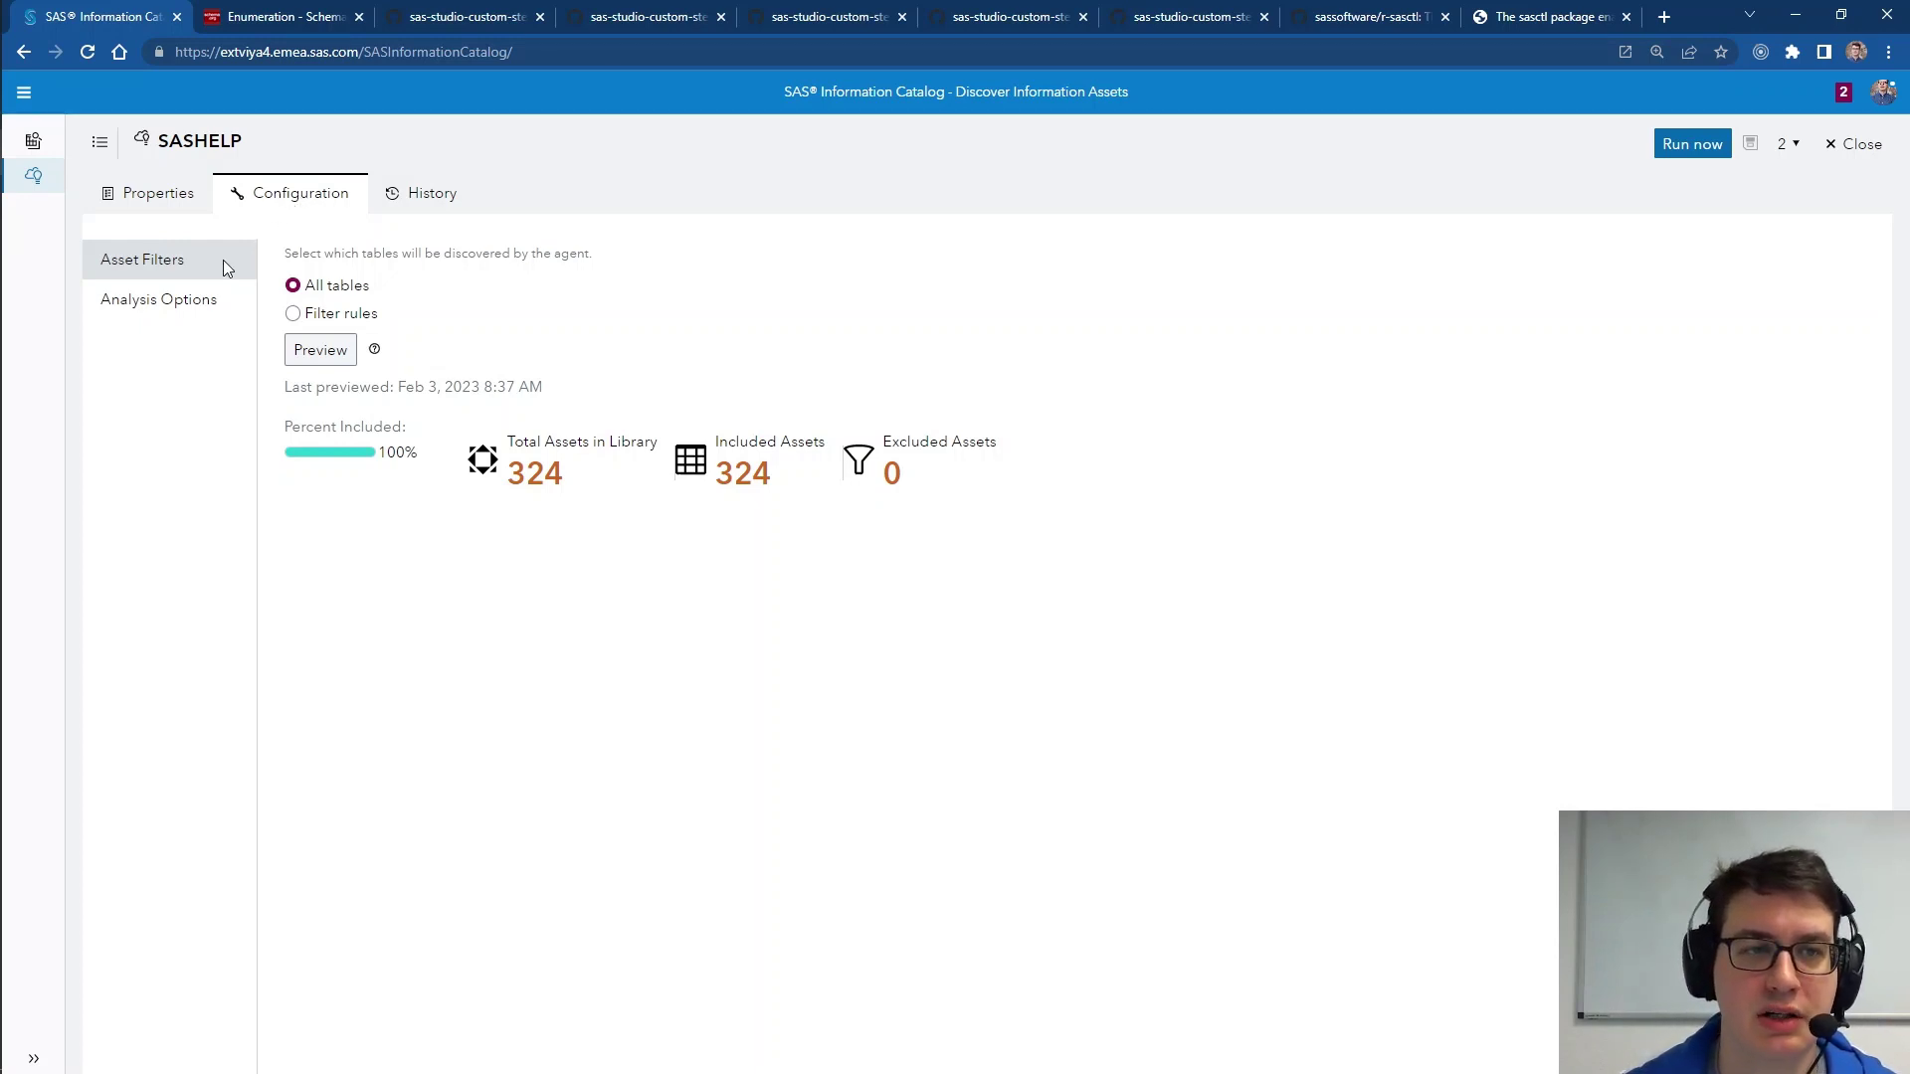
pyautogui.click(175, 307)
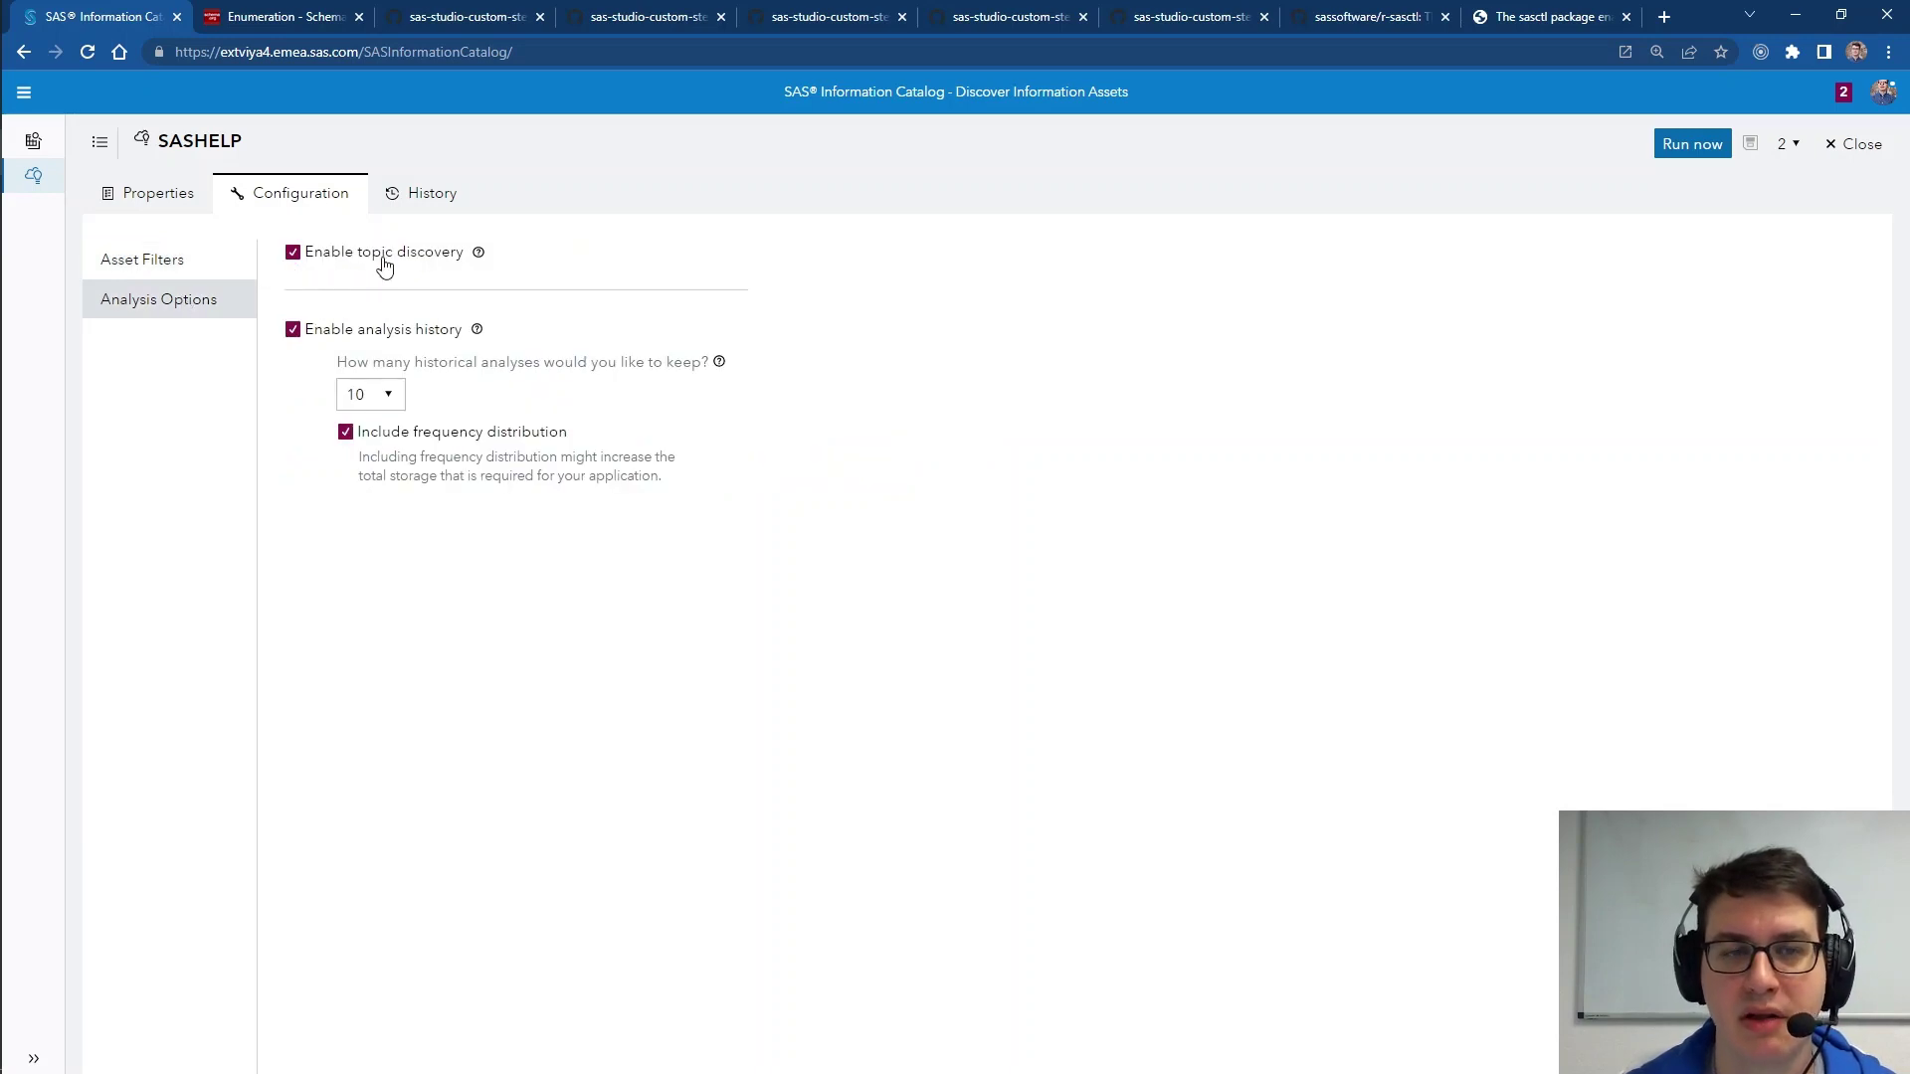
pyautogui.moveTo(481, 257)
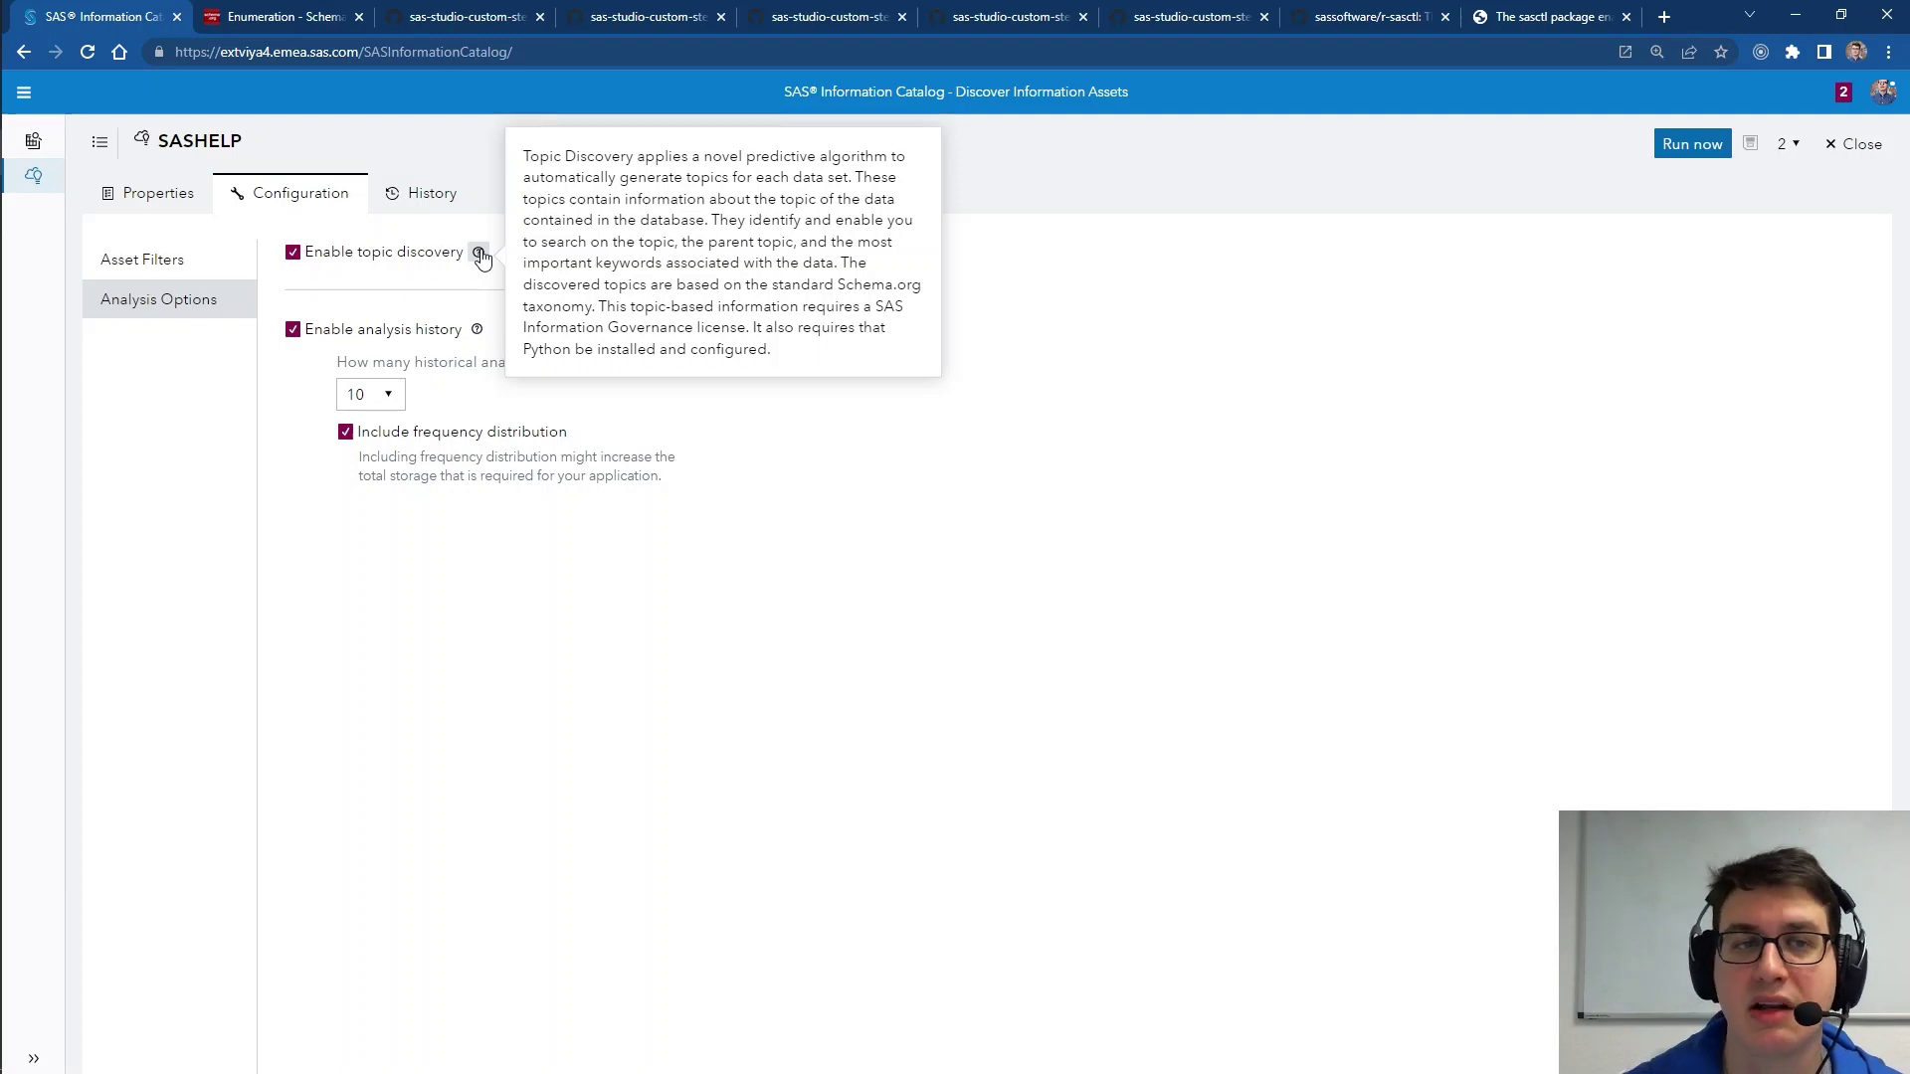
# Step: Review the Schema.org Enumeration page and its subtypes, then return to Information Catalog
pyautogui.click(281, 20)
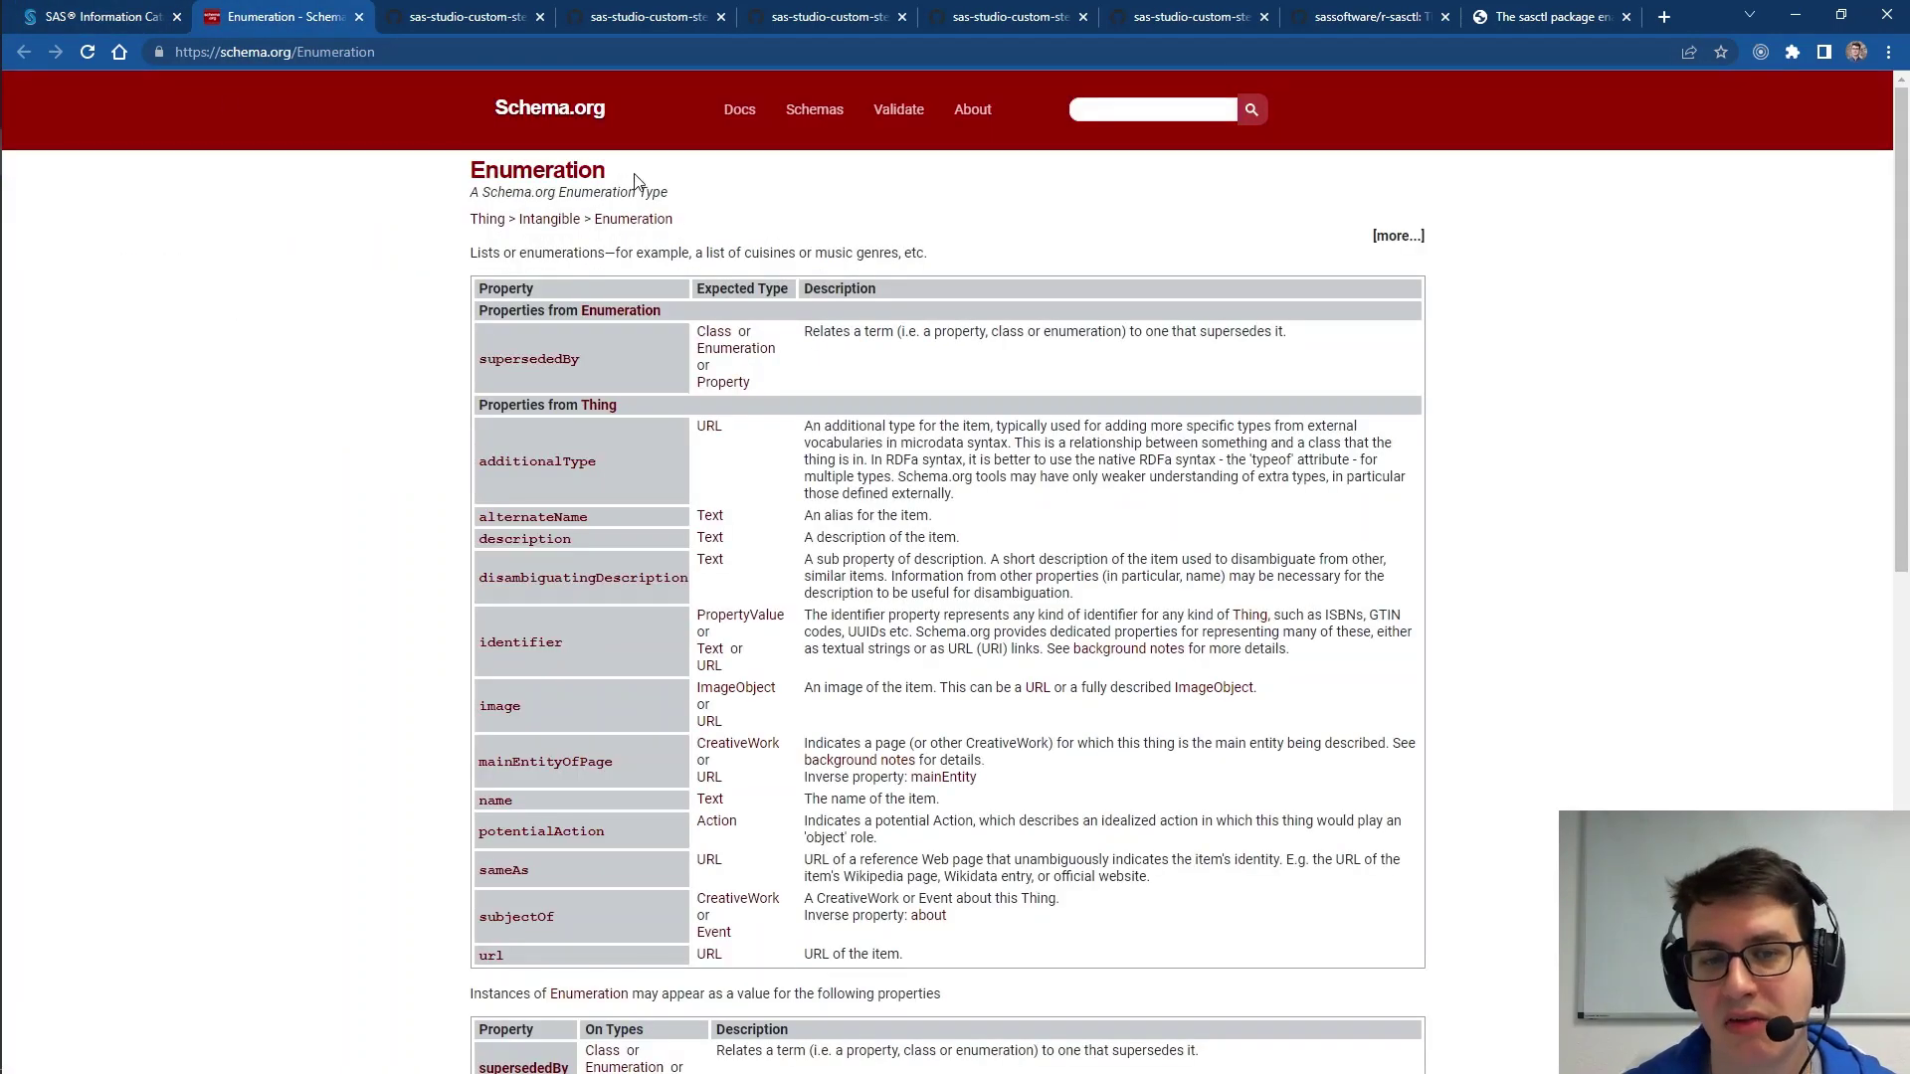
pyautogui.scroll(-1, 417, 283)
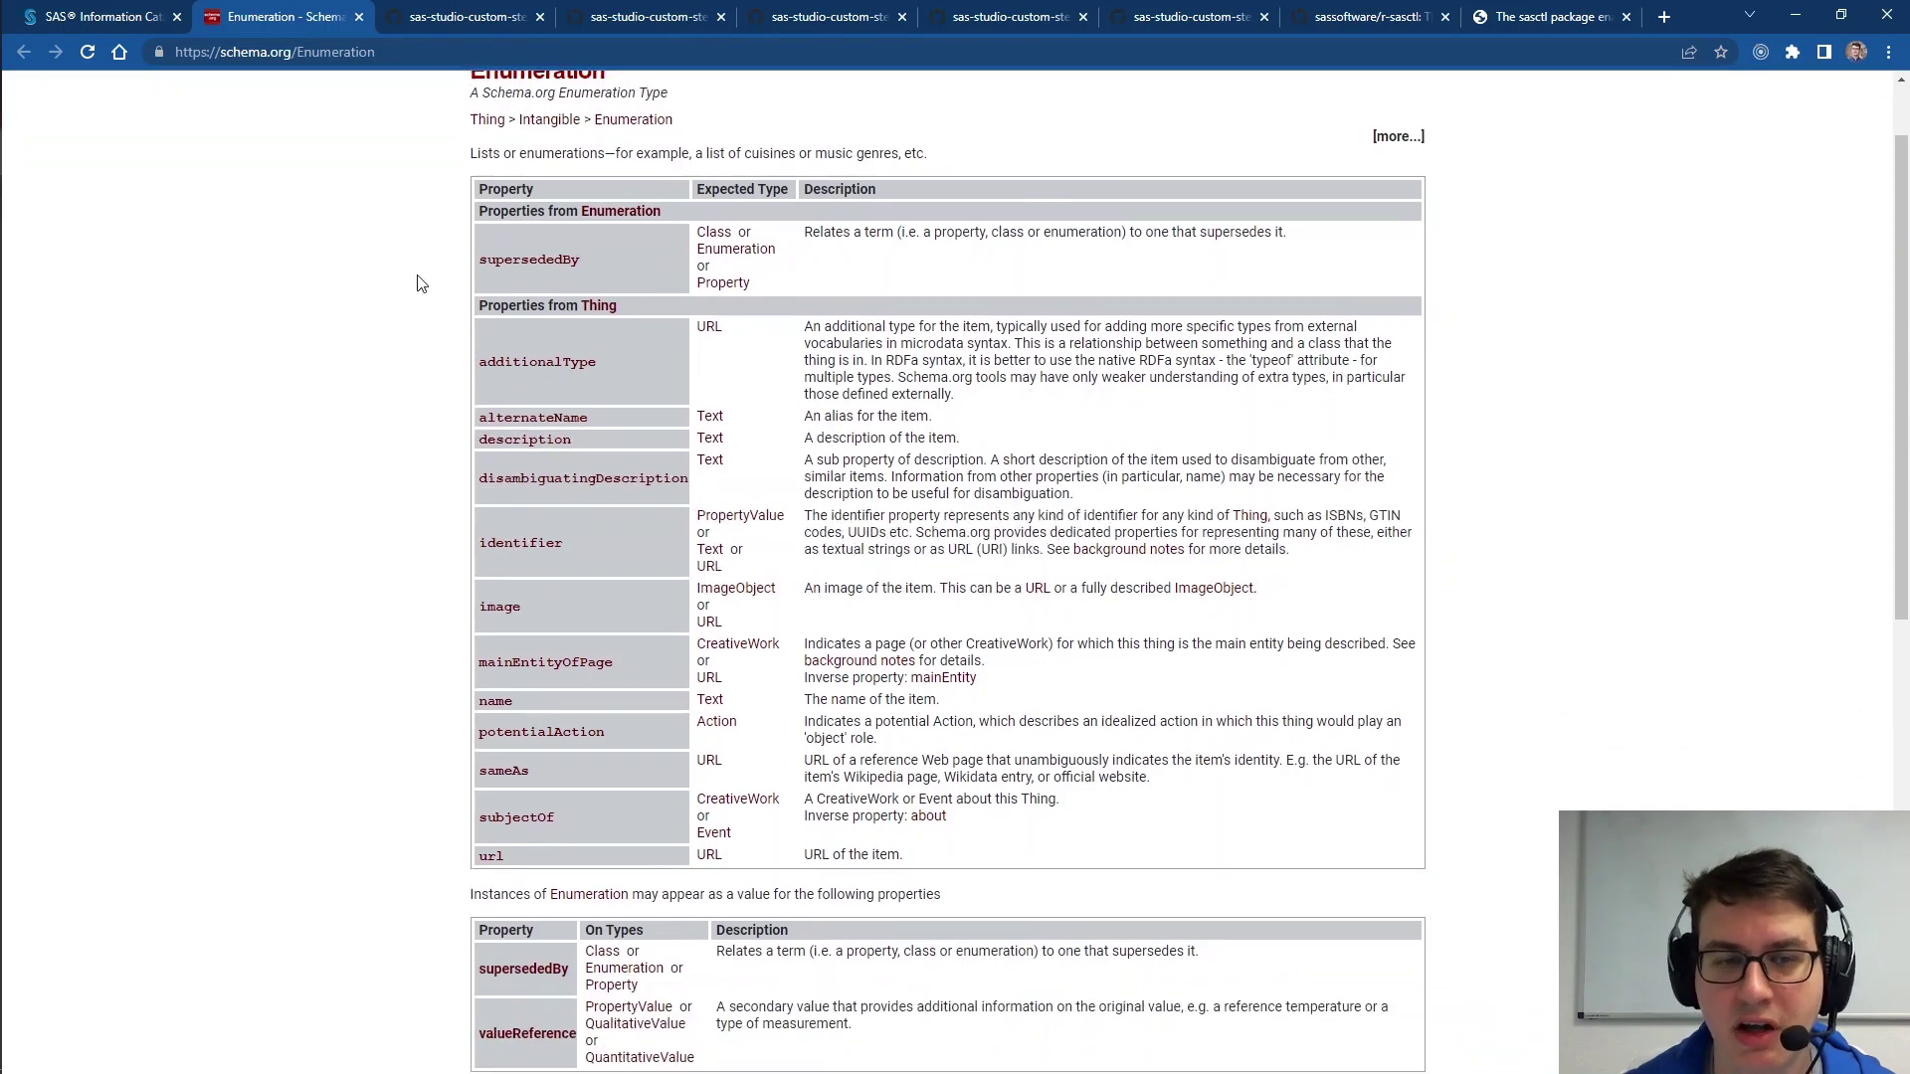
pyautogui.scroll(1, 418, 284)
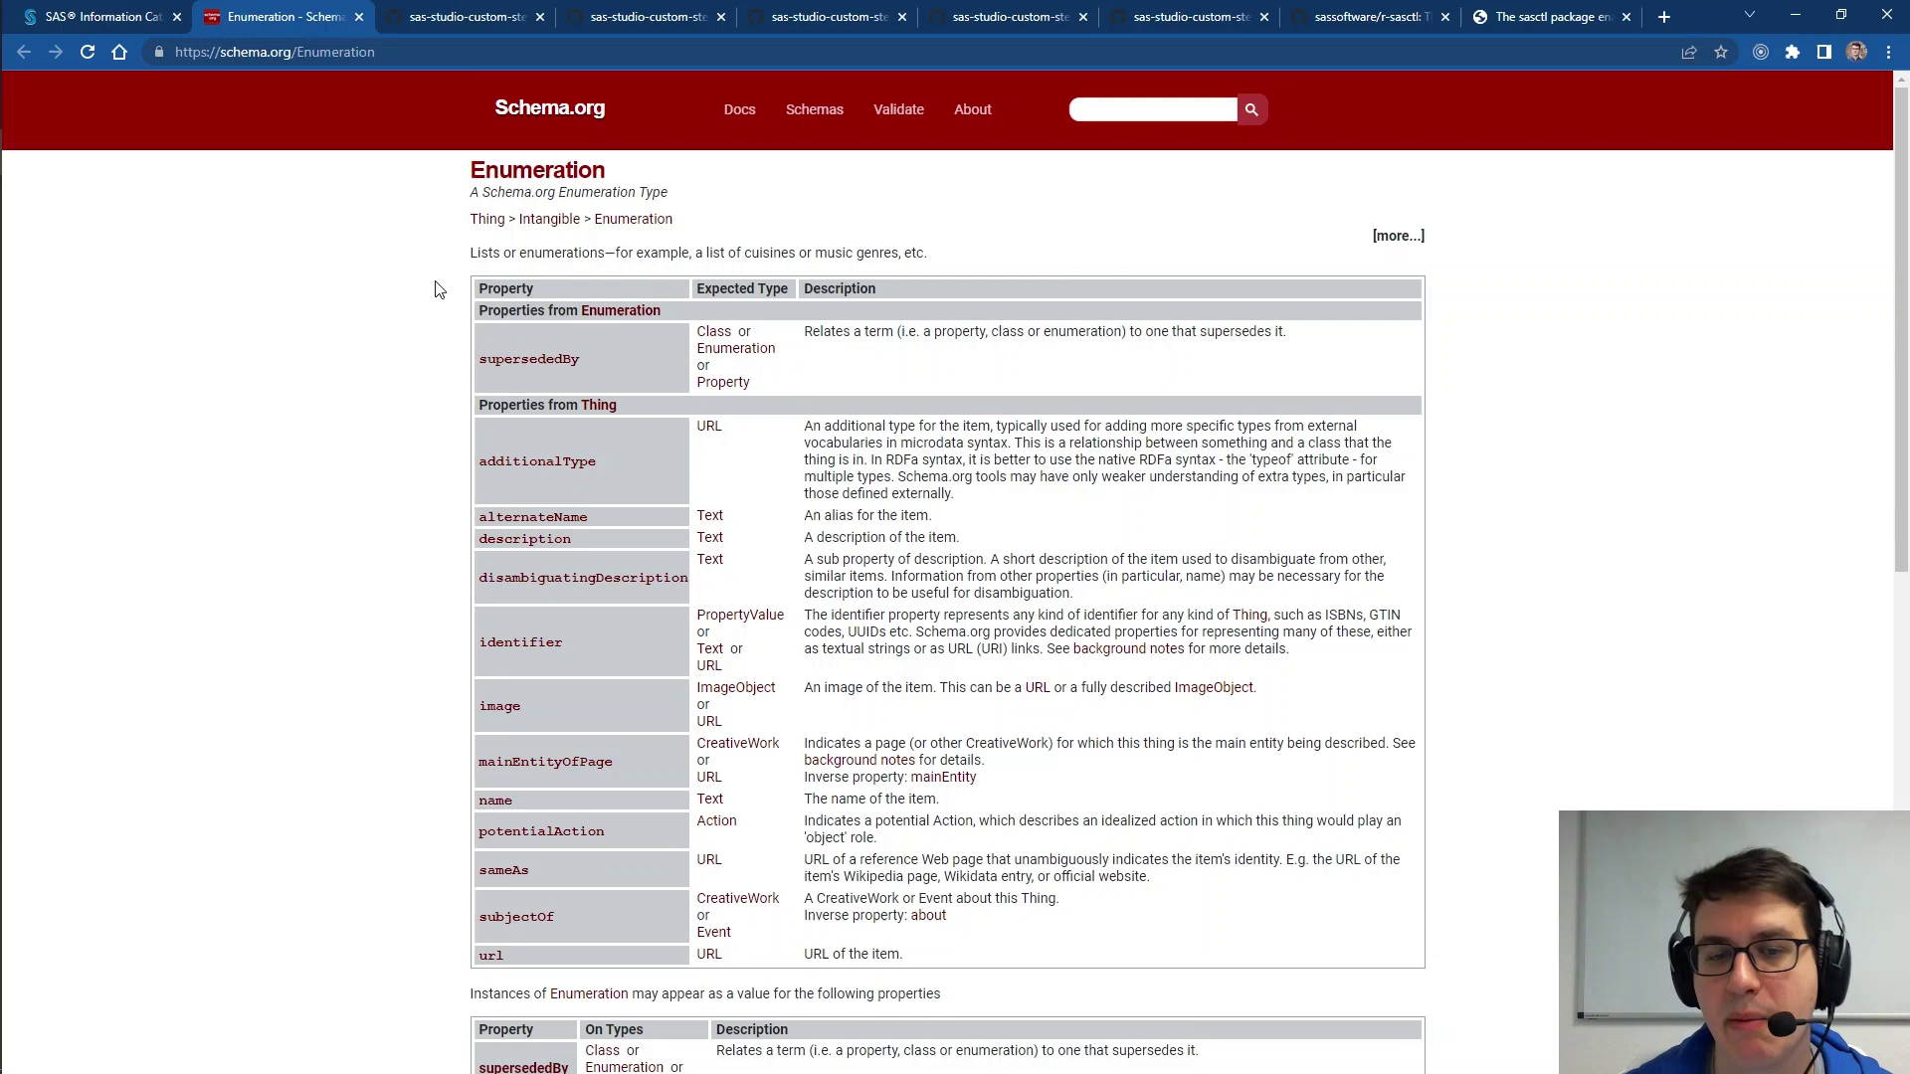
pyautogui.scroll(-4, 439, 289)
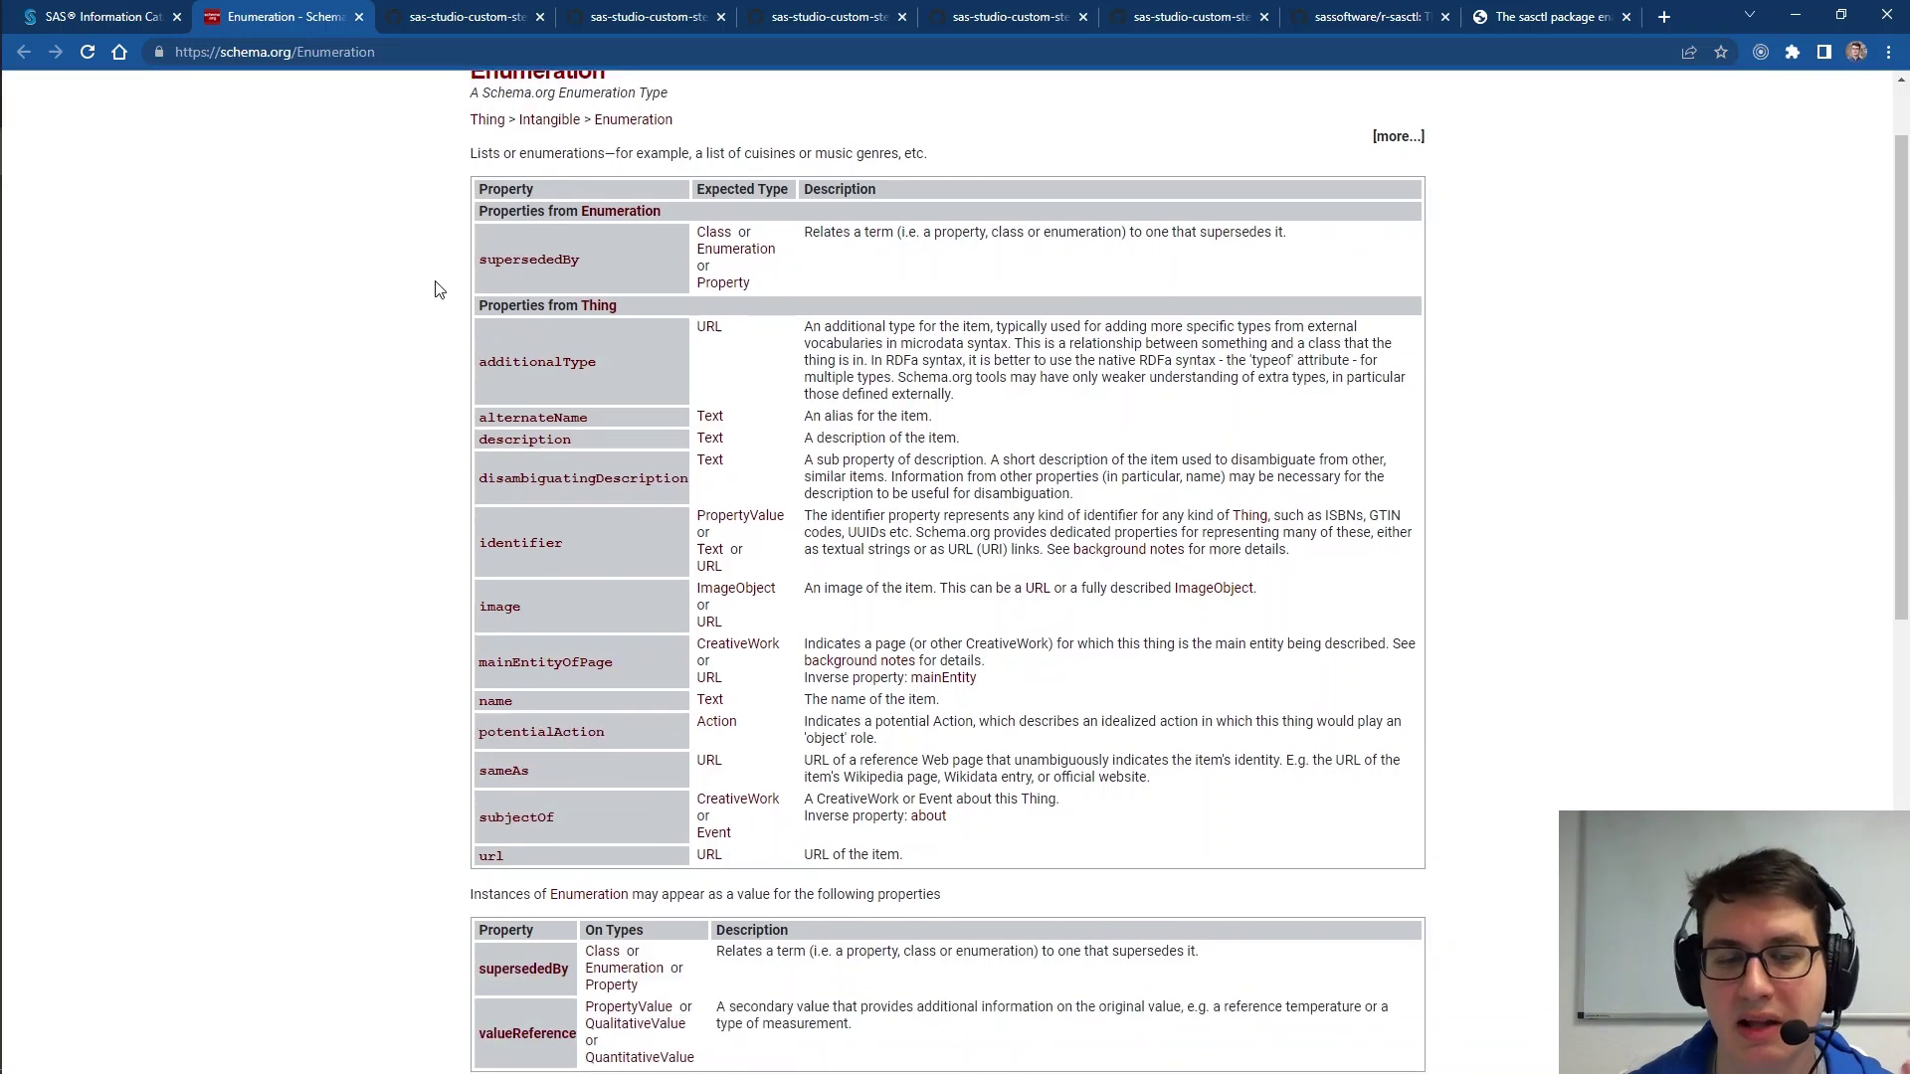
pyautogui.scroll(-1, 439, 290)
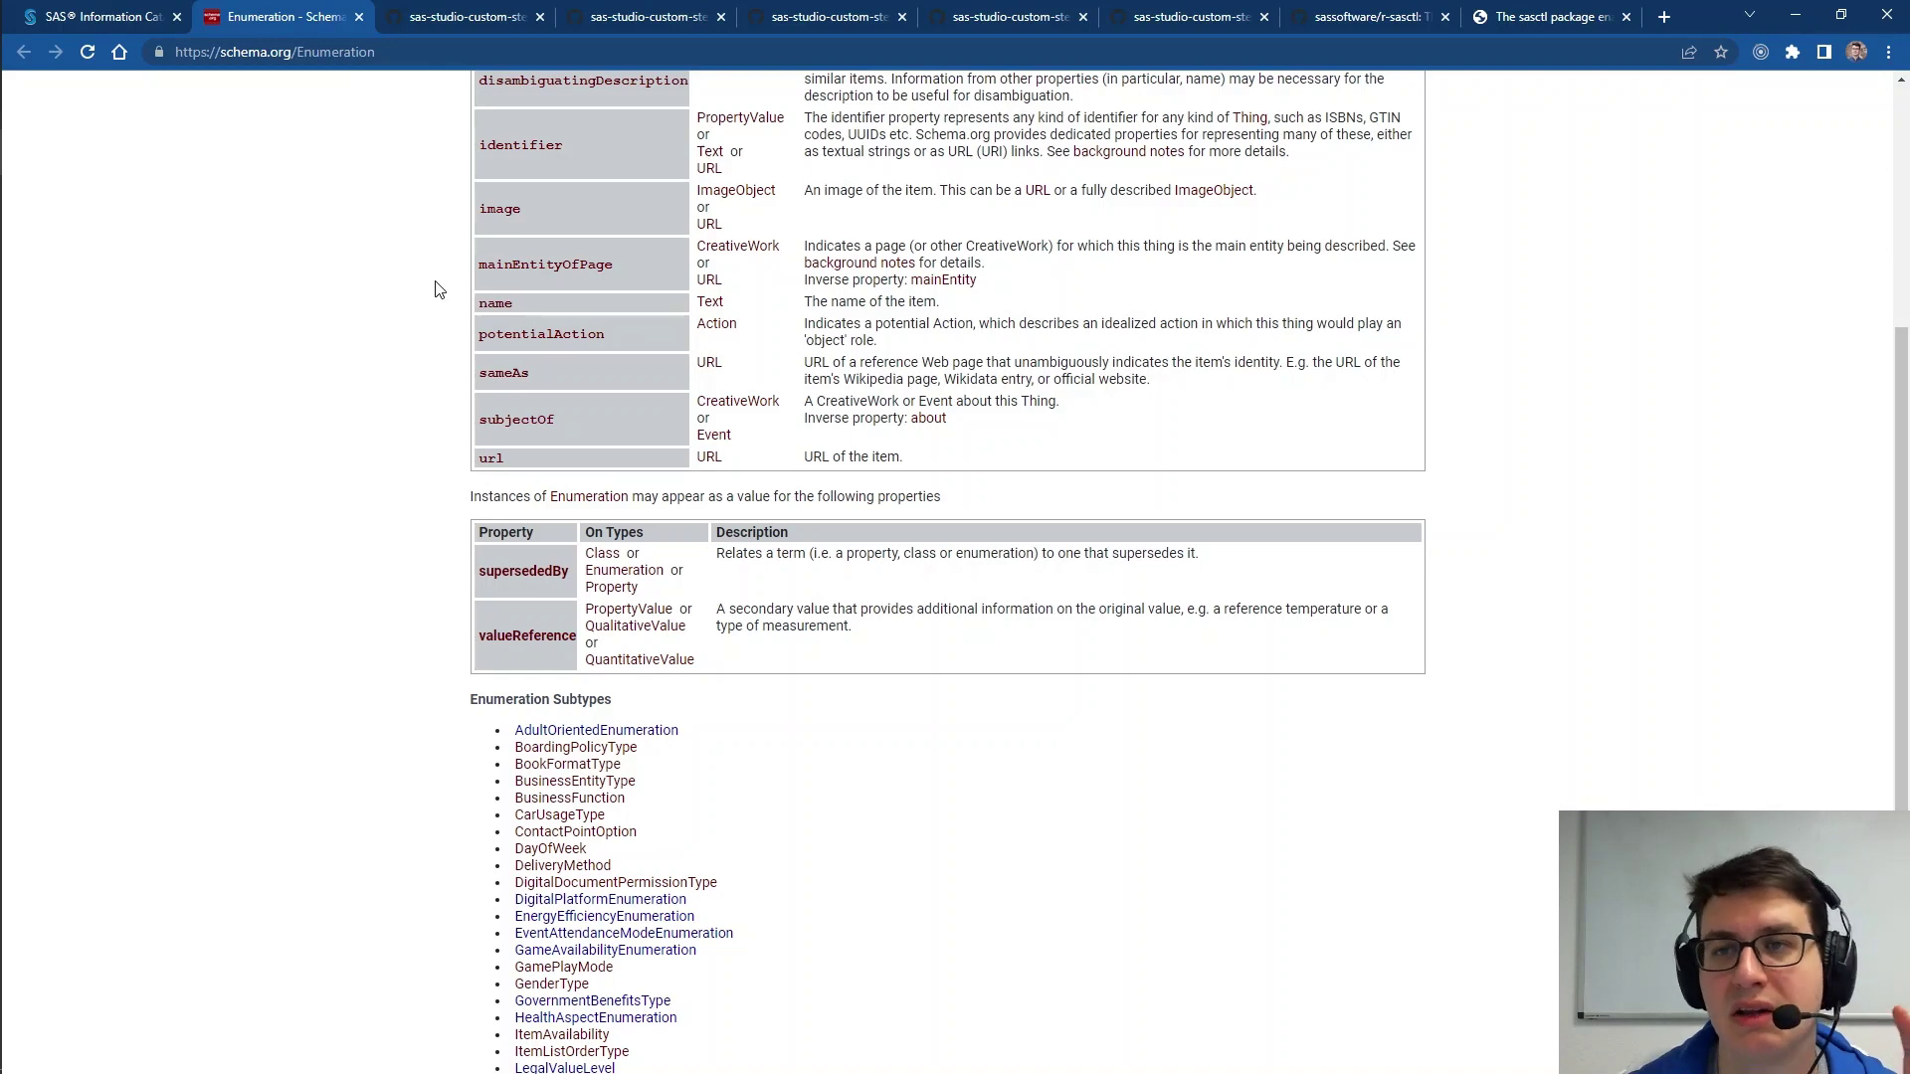
pyautogui.click(70, 20)
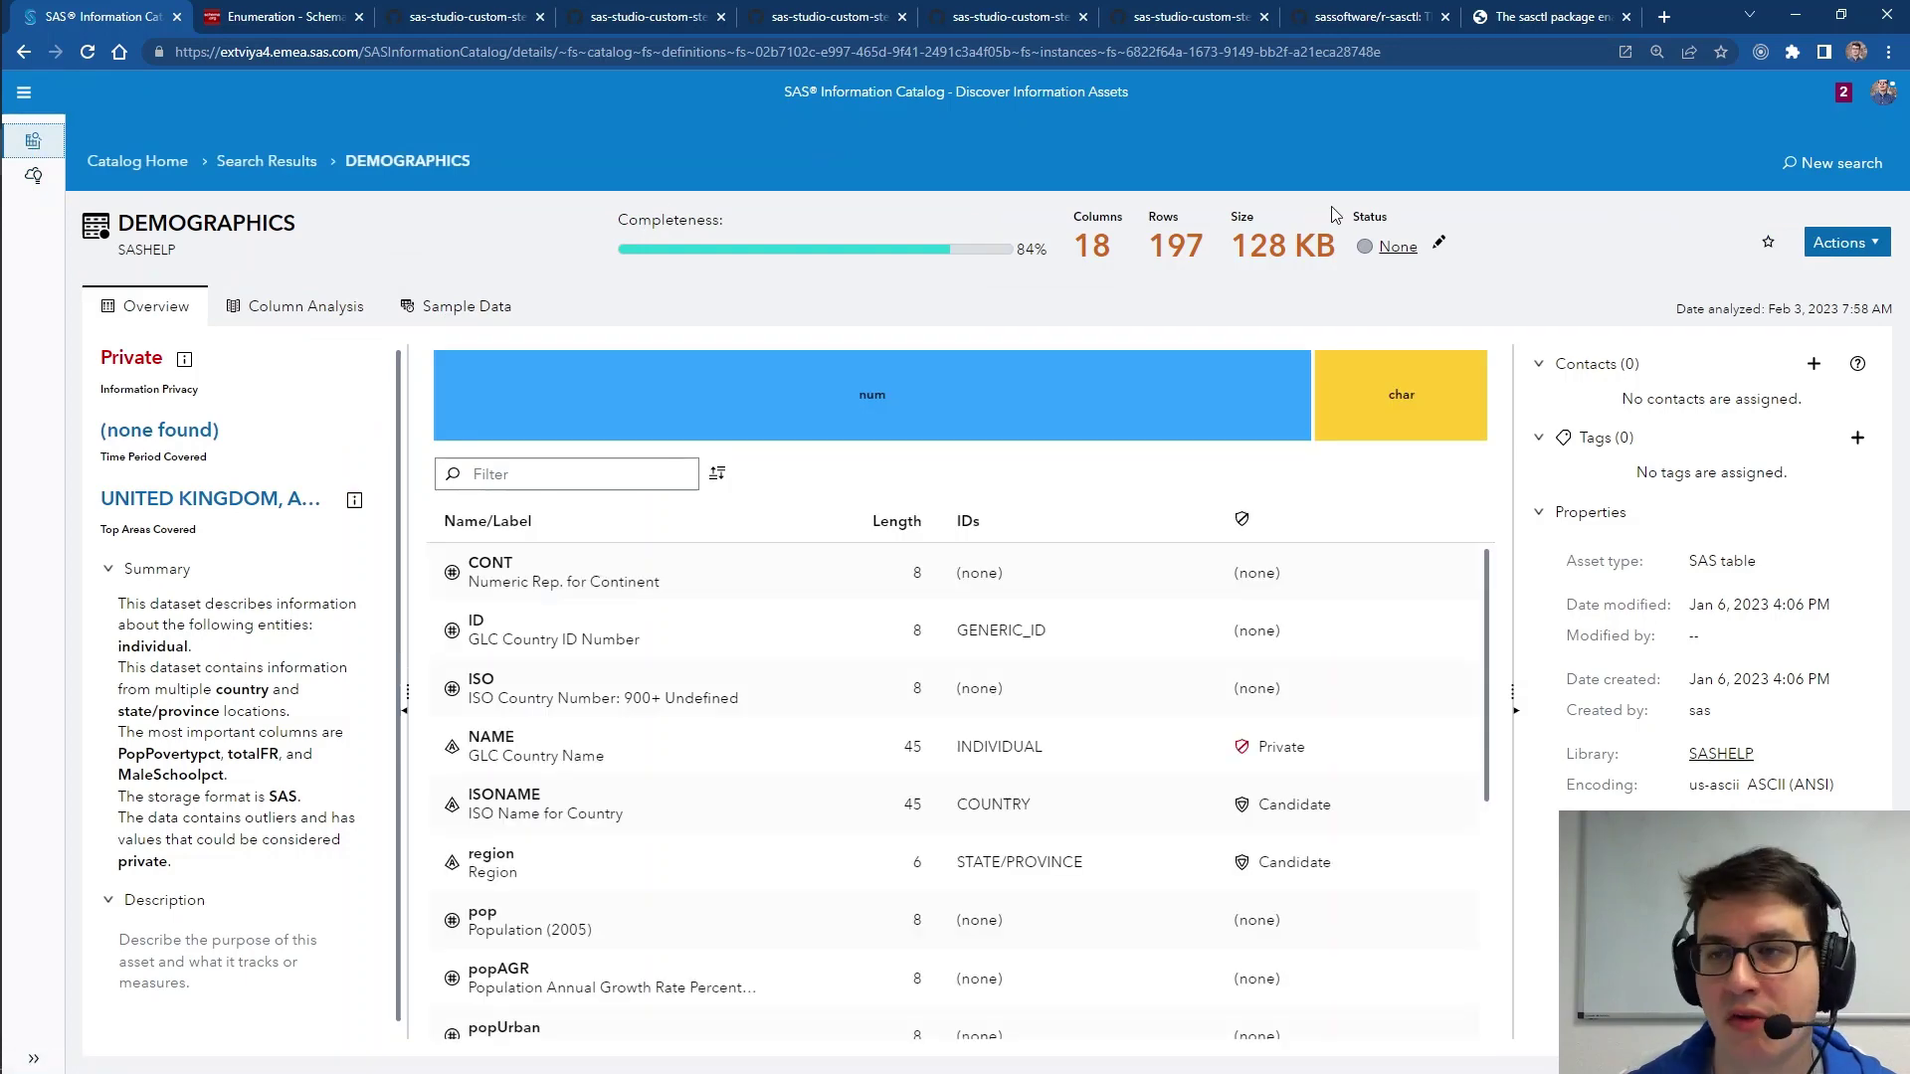
# Step: Return to the catalog home page and search for 'topic'
pyautogui.click(135, 162)
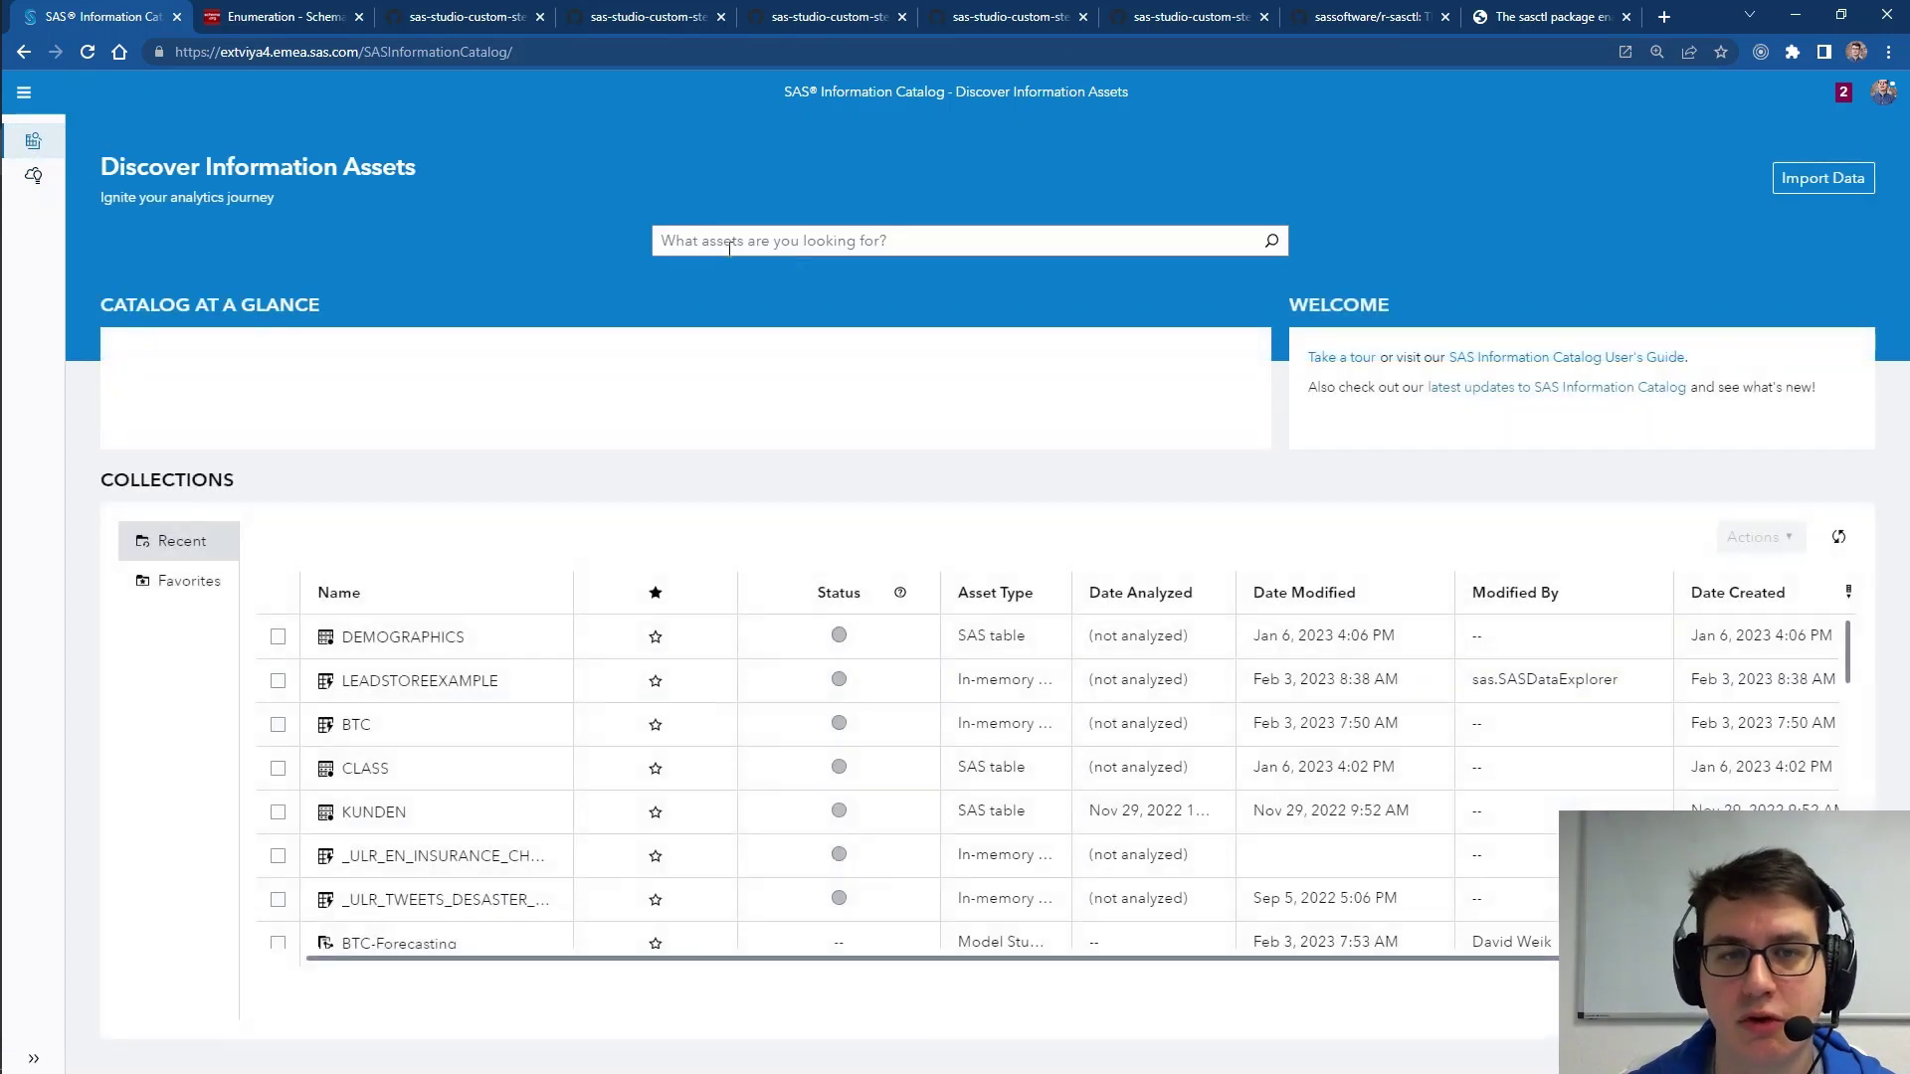
pyautogui.click(730, 244)
pyautogui.write('ti')
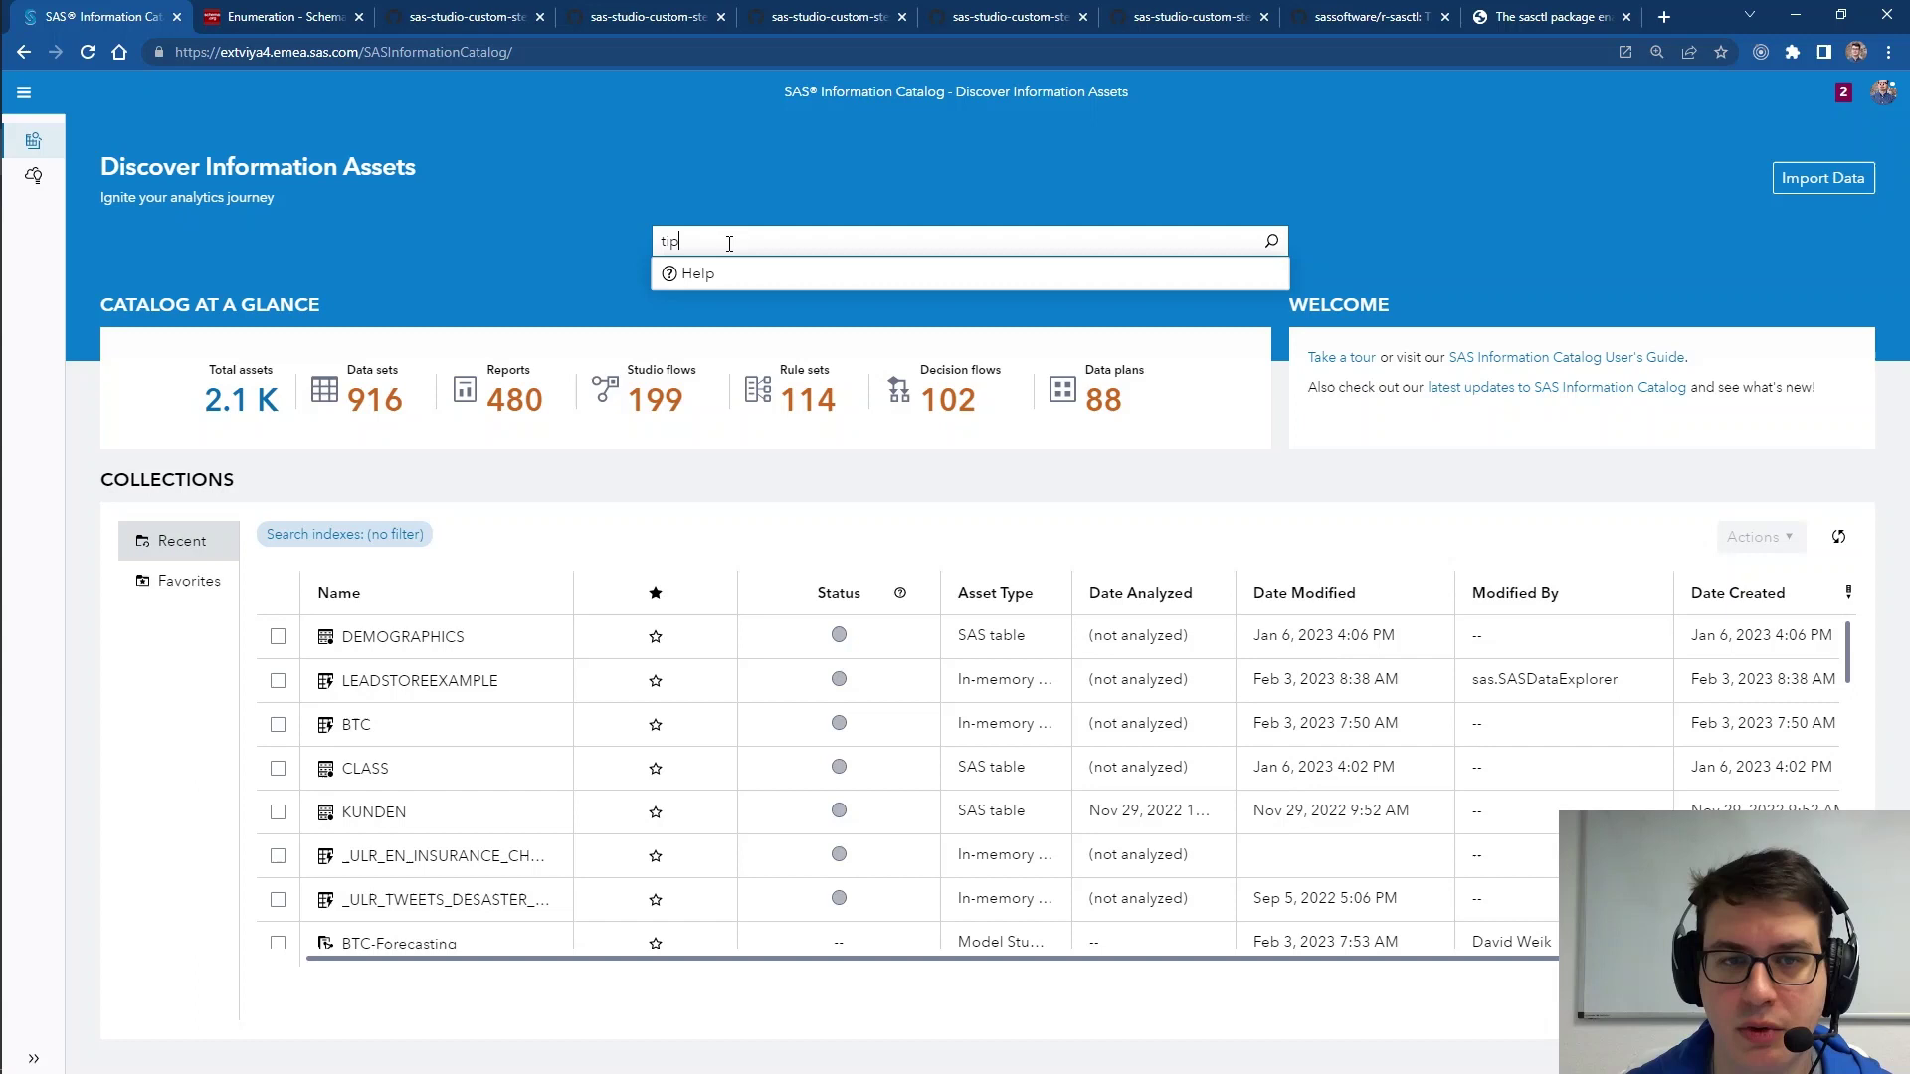
pyautogui.press('BackSpace')
pyautogui.write('opic')
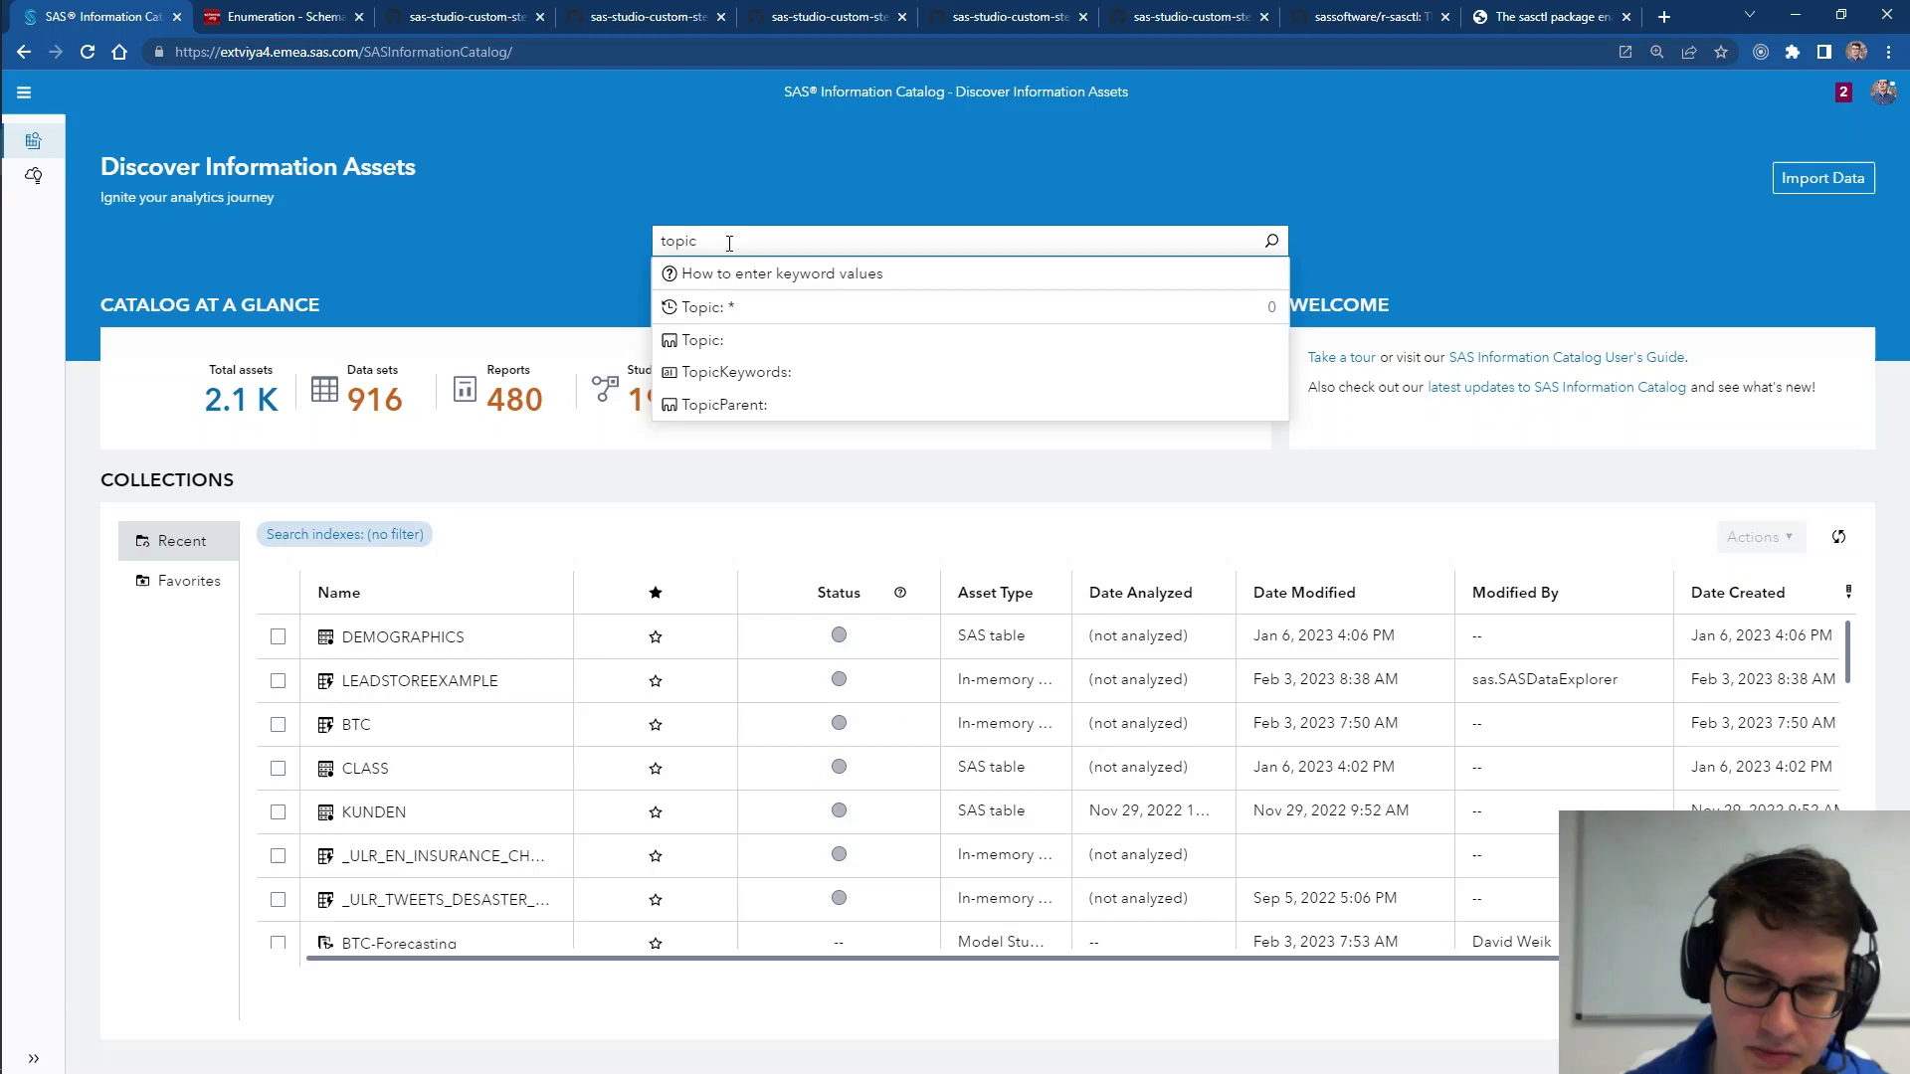
# Step: Replace the search text with 'tag' to bring up the Tags: suggestion
pyautogui.hotkey('ctrl', 'a')
pyautogui.press('BackSpace')
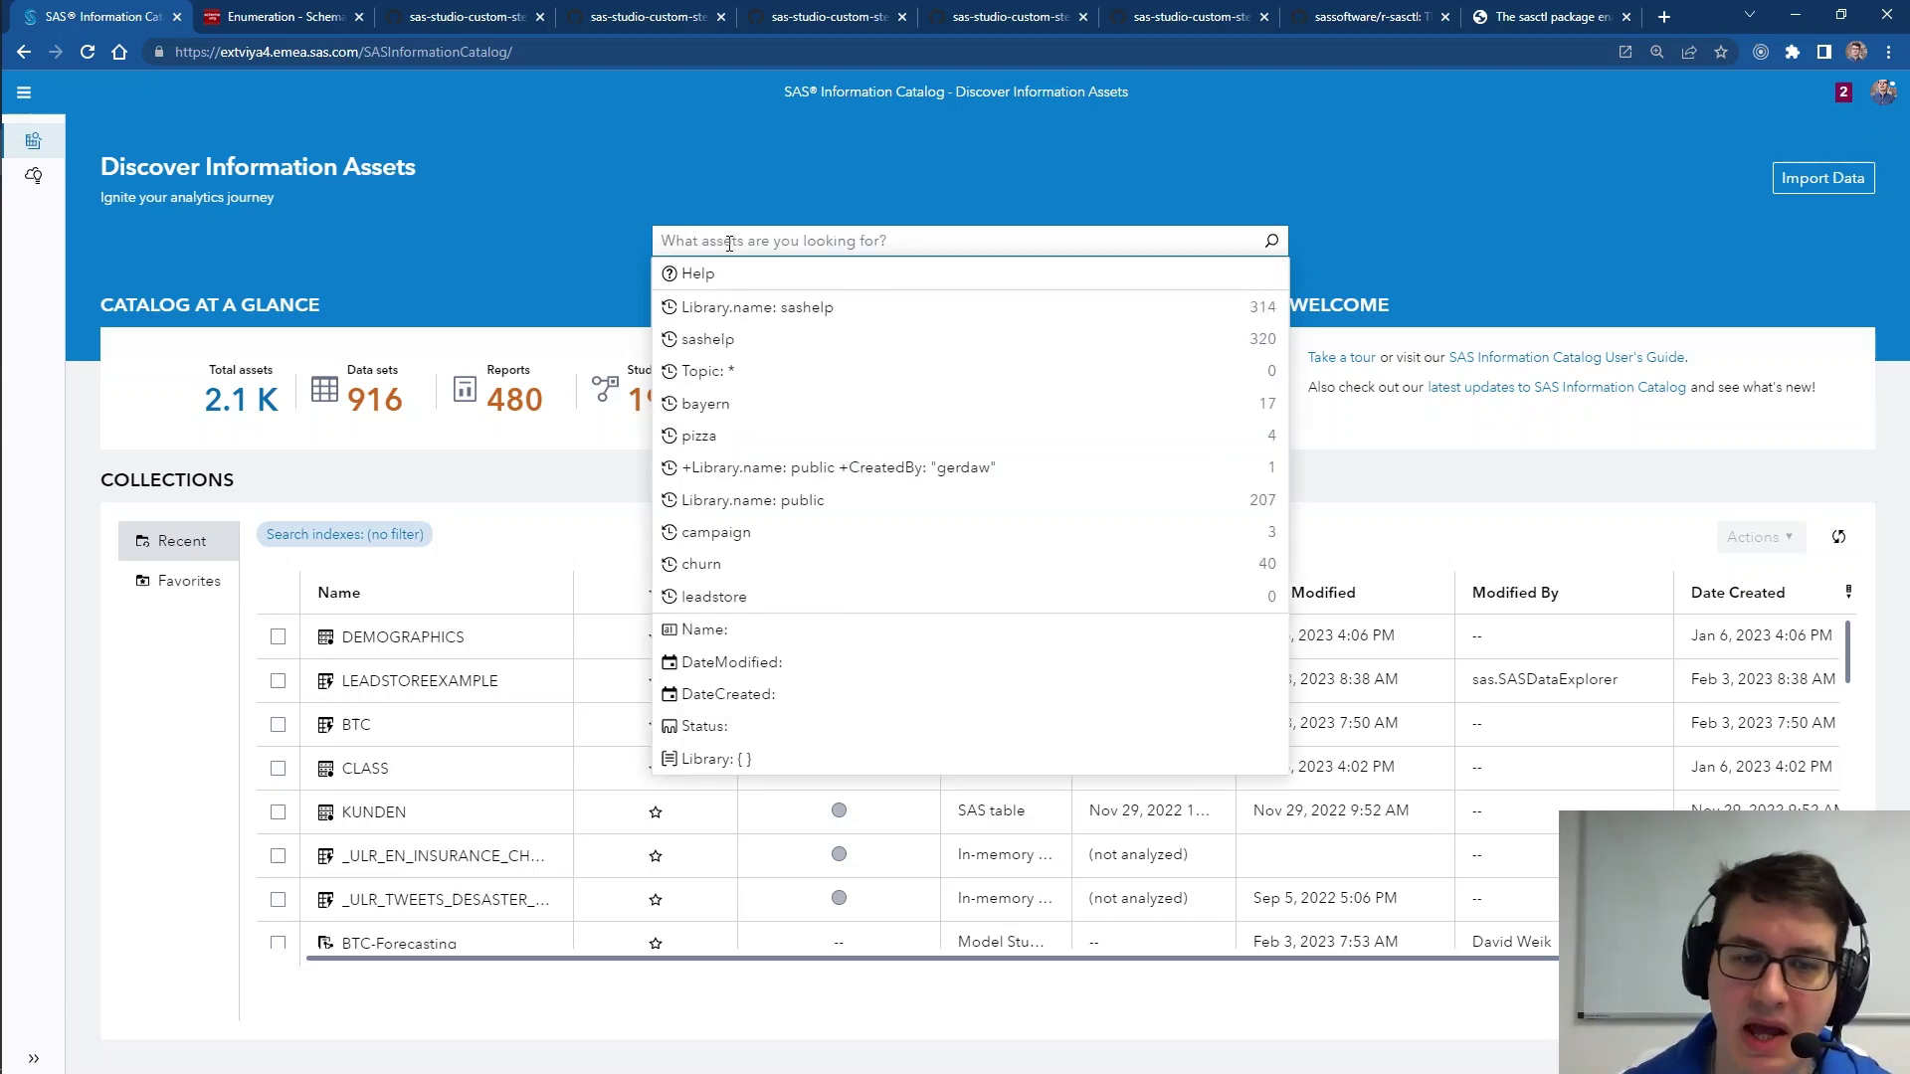
pyautogui.write('tag')
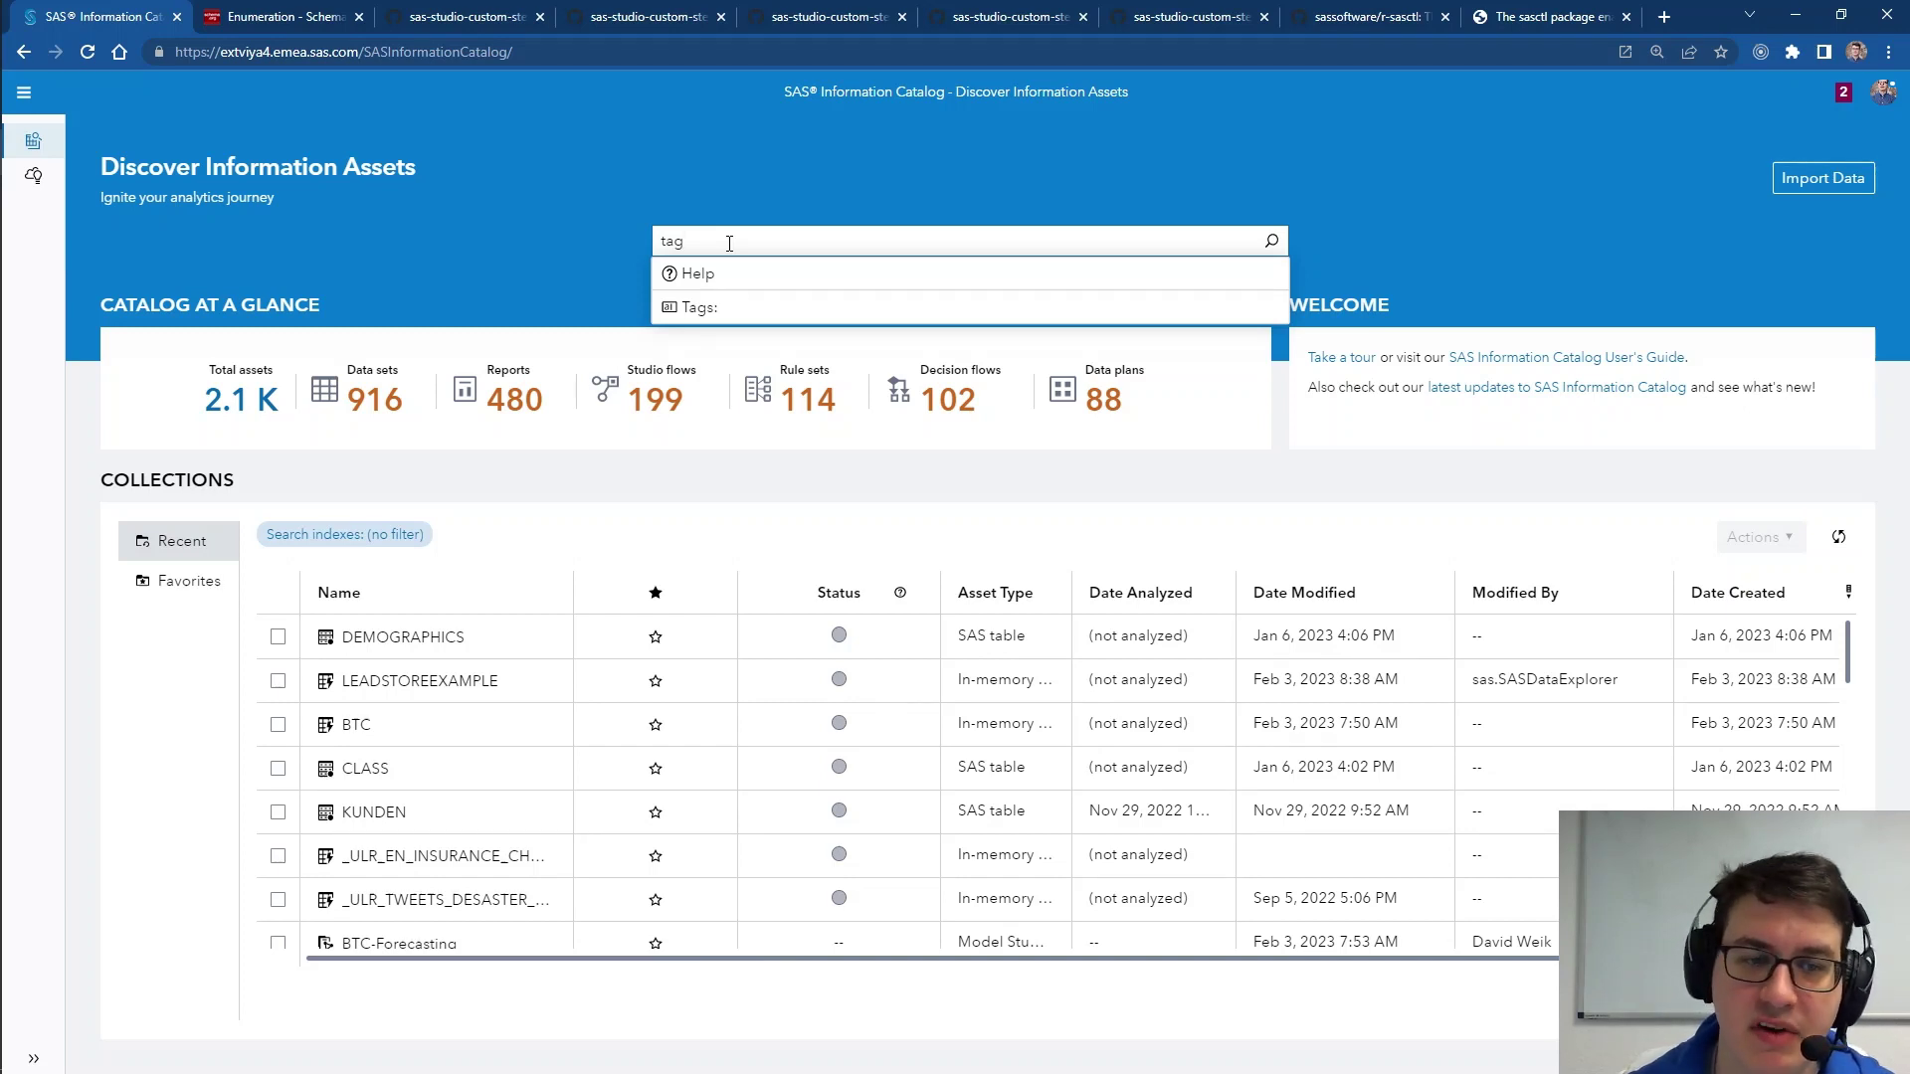
# Step: Open the DEMOGRAPHICS table's details and begin adding a tag in Choose Tags
pyautogui.click(395, 642)
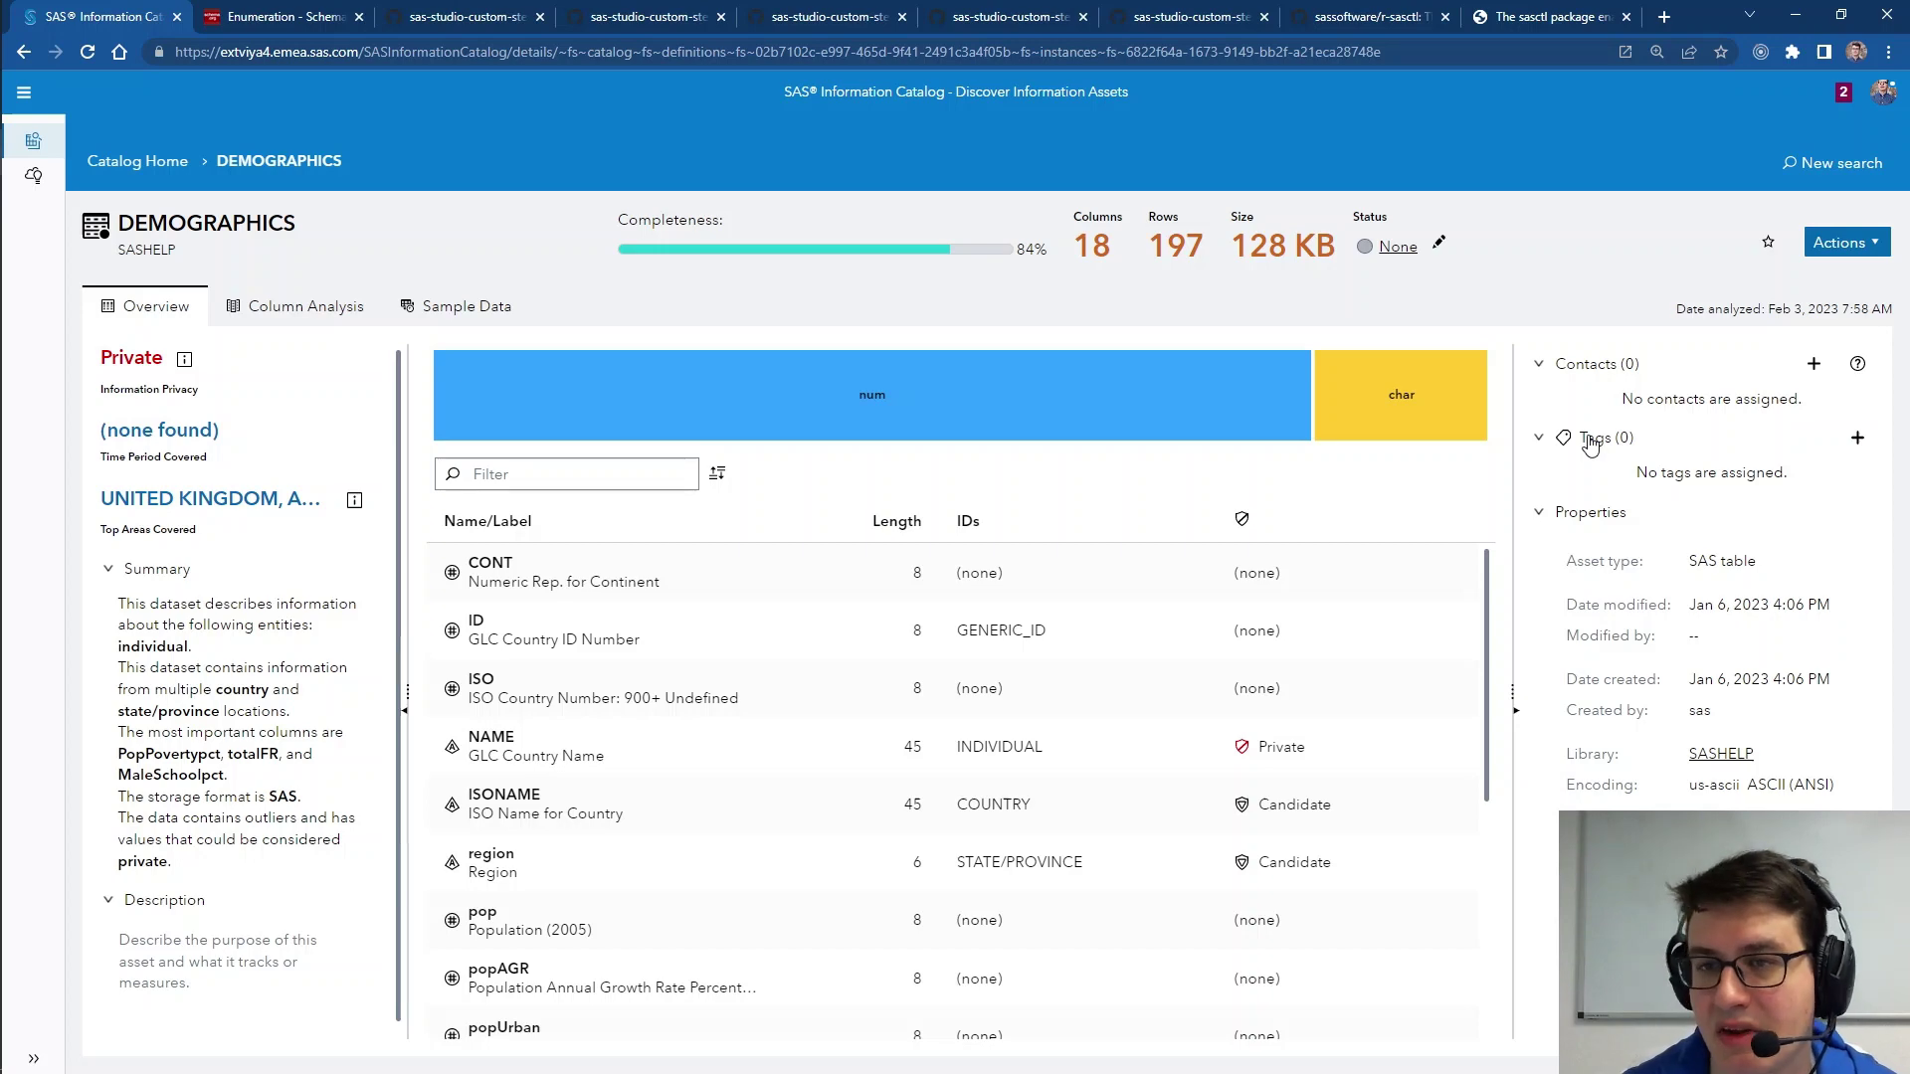
pyautogui.click(1858, 443)
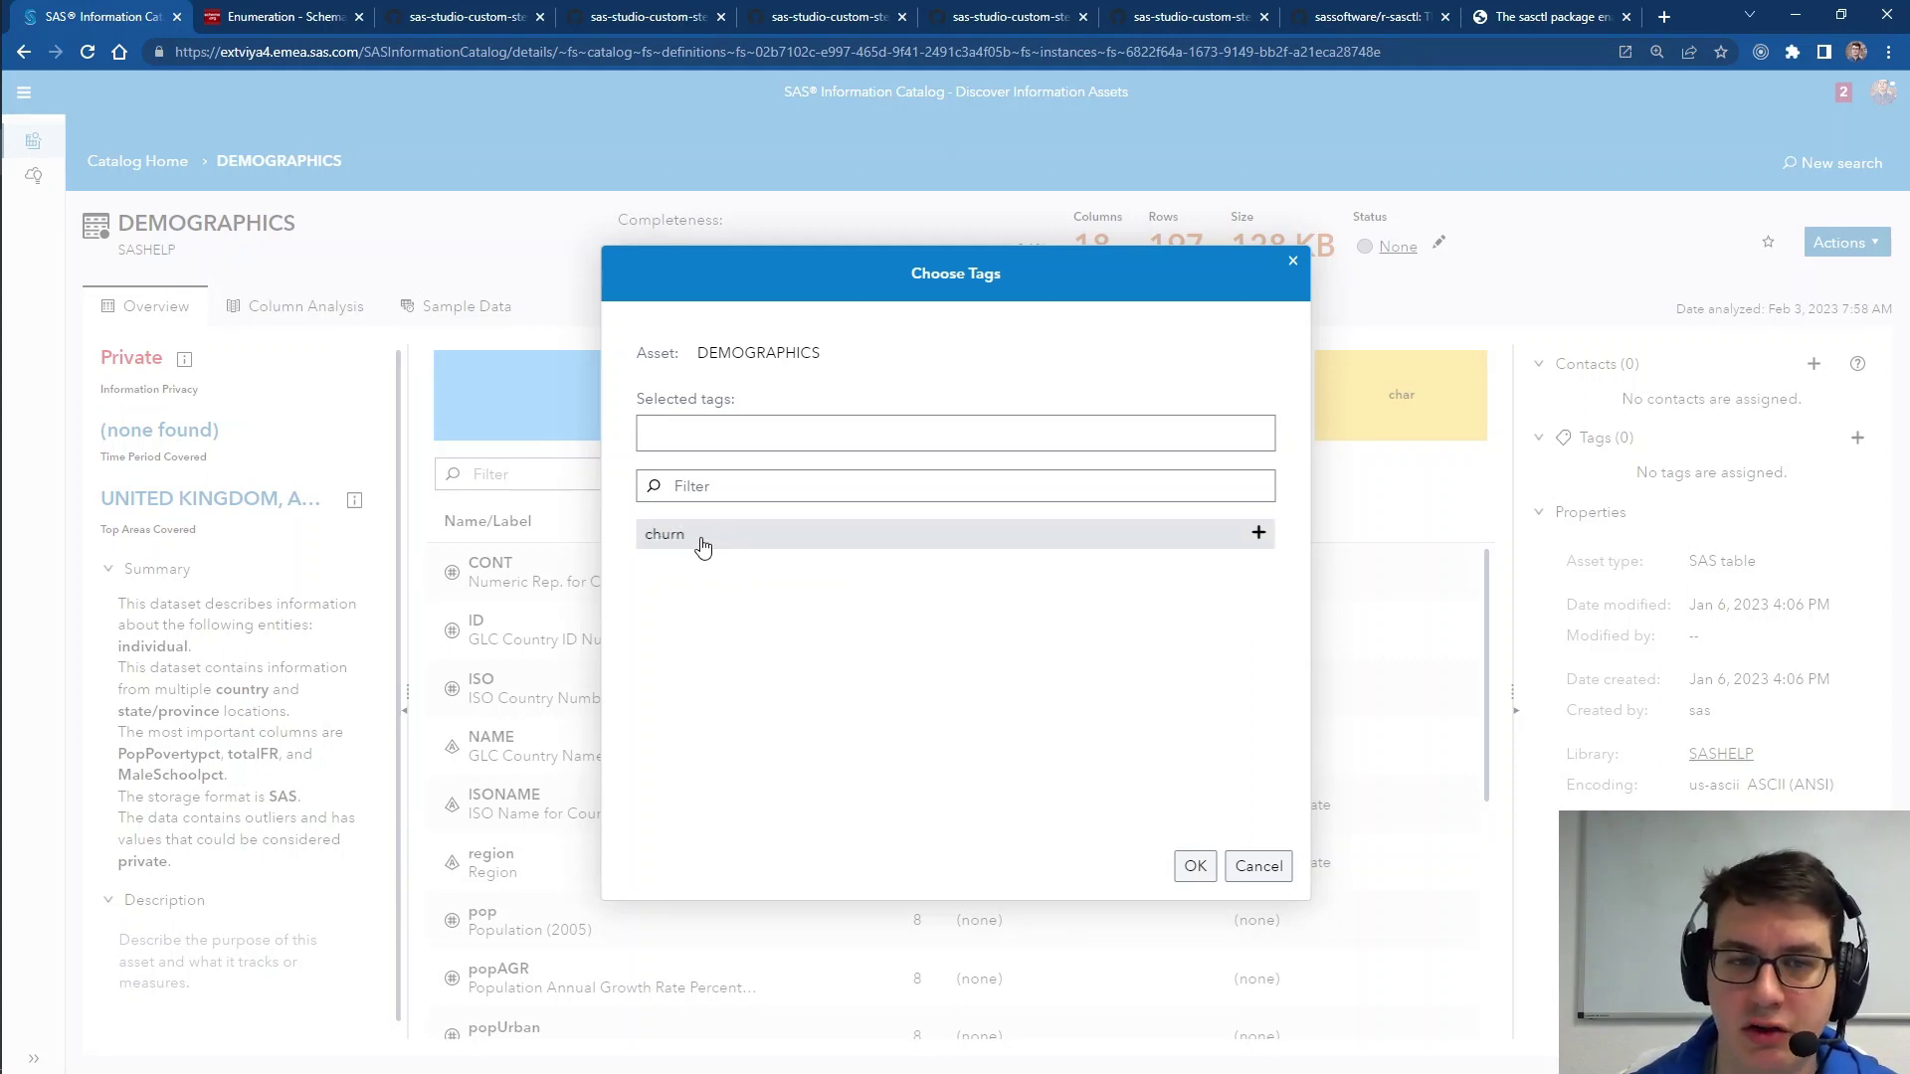
pyautogui.click(725, 426)
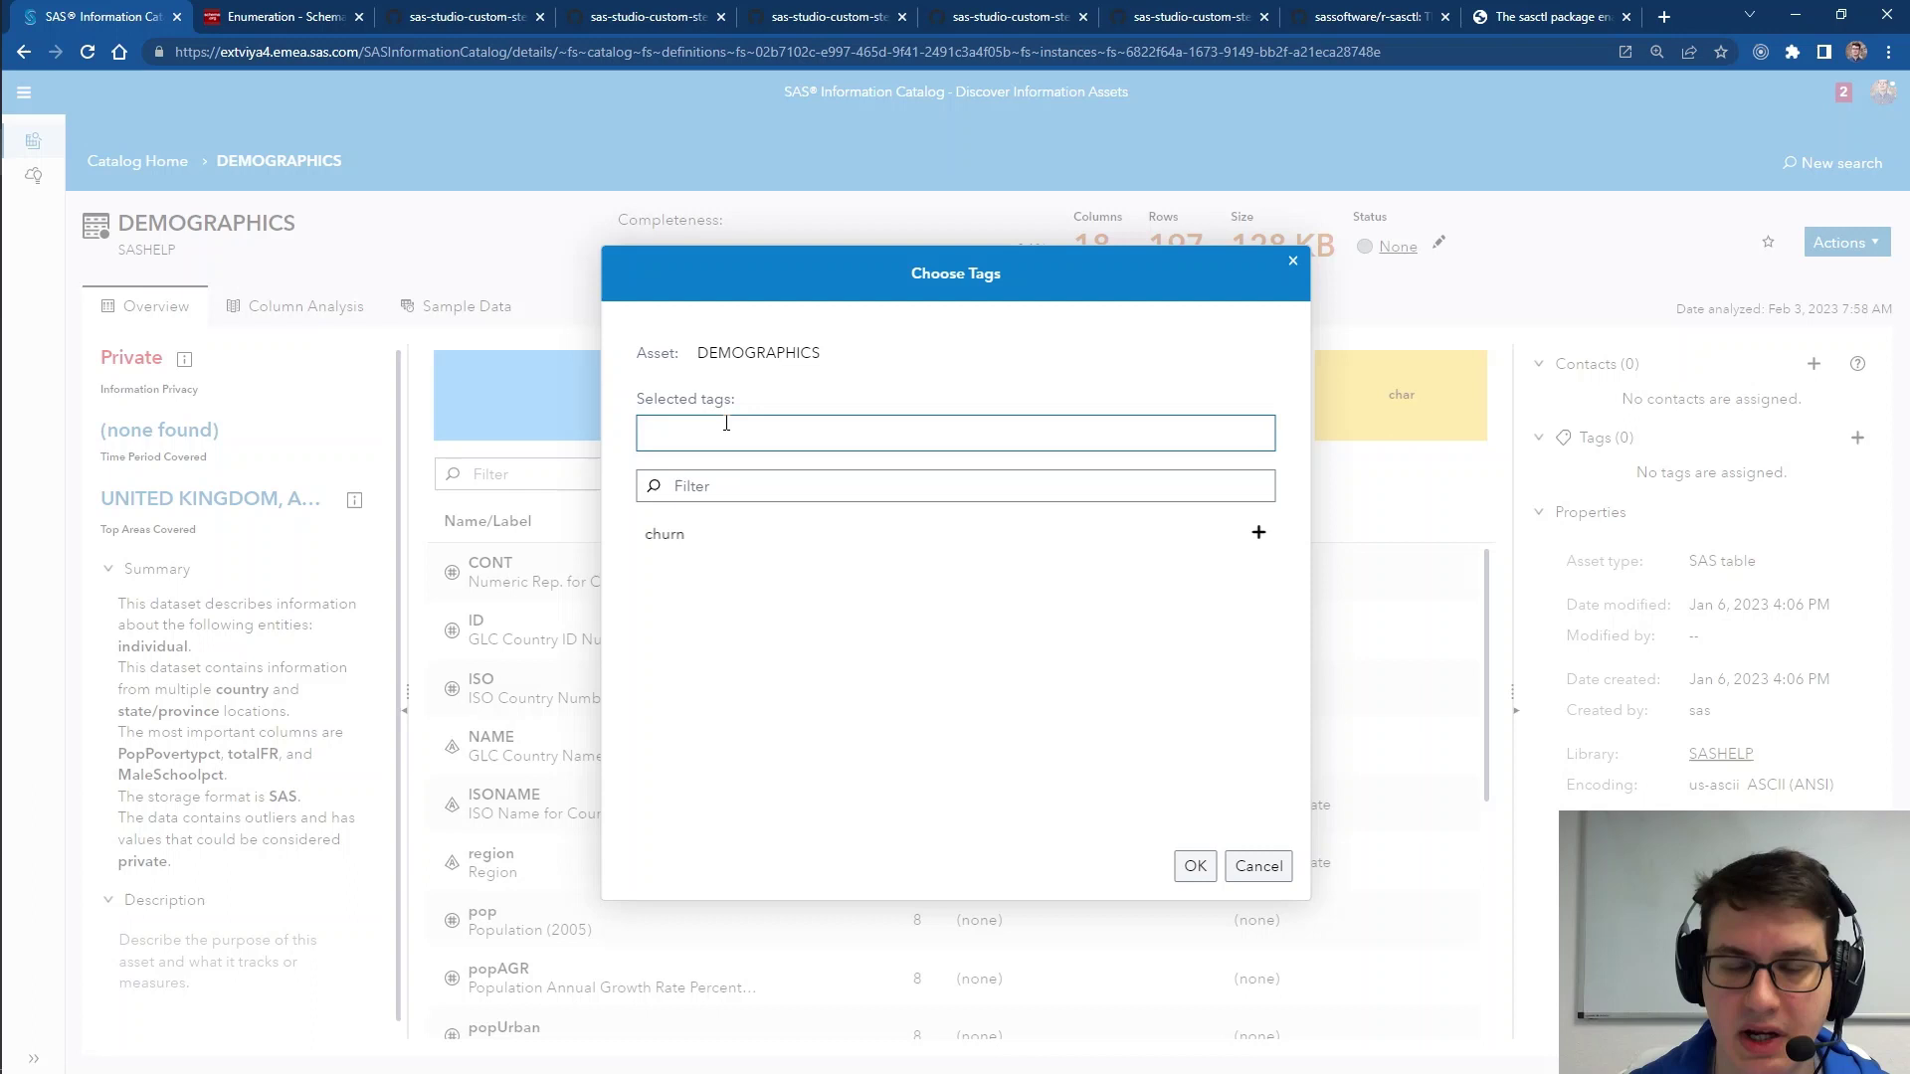
# Step: Create a new 'demographic' tag in the Selected tags field
pyautogui.write('demogr')
pyautogui.press('capslock')
pyautogui.write('PH')
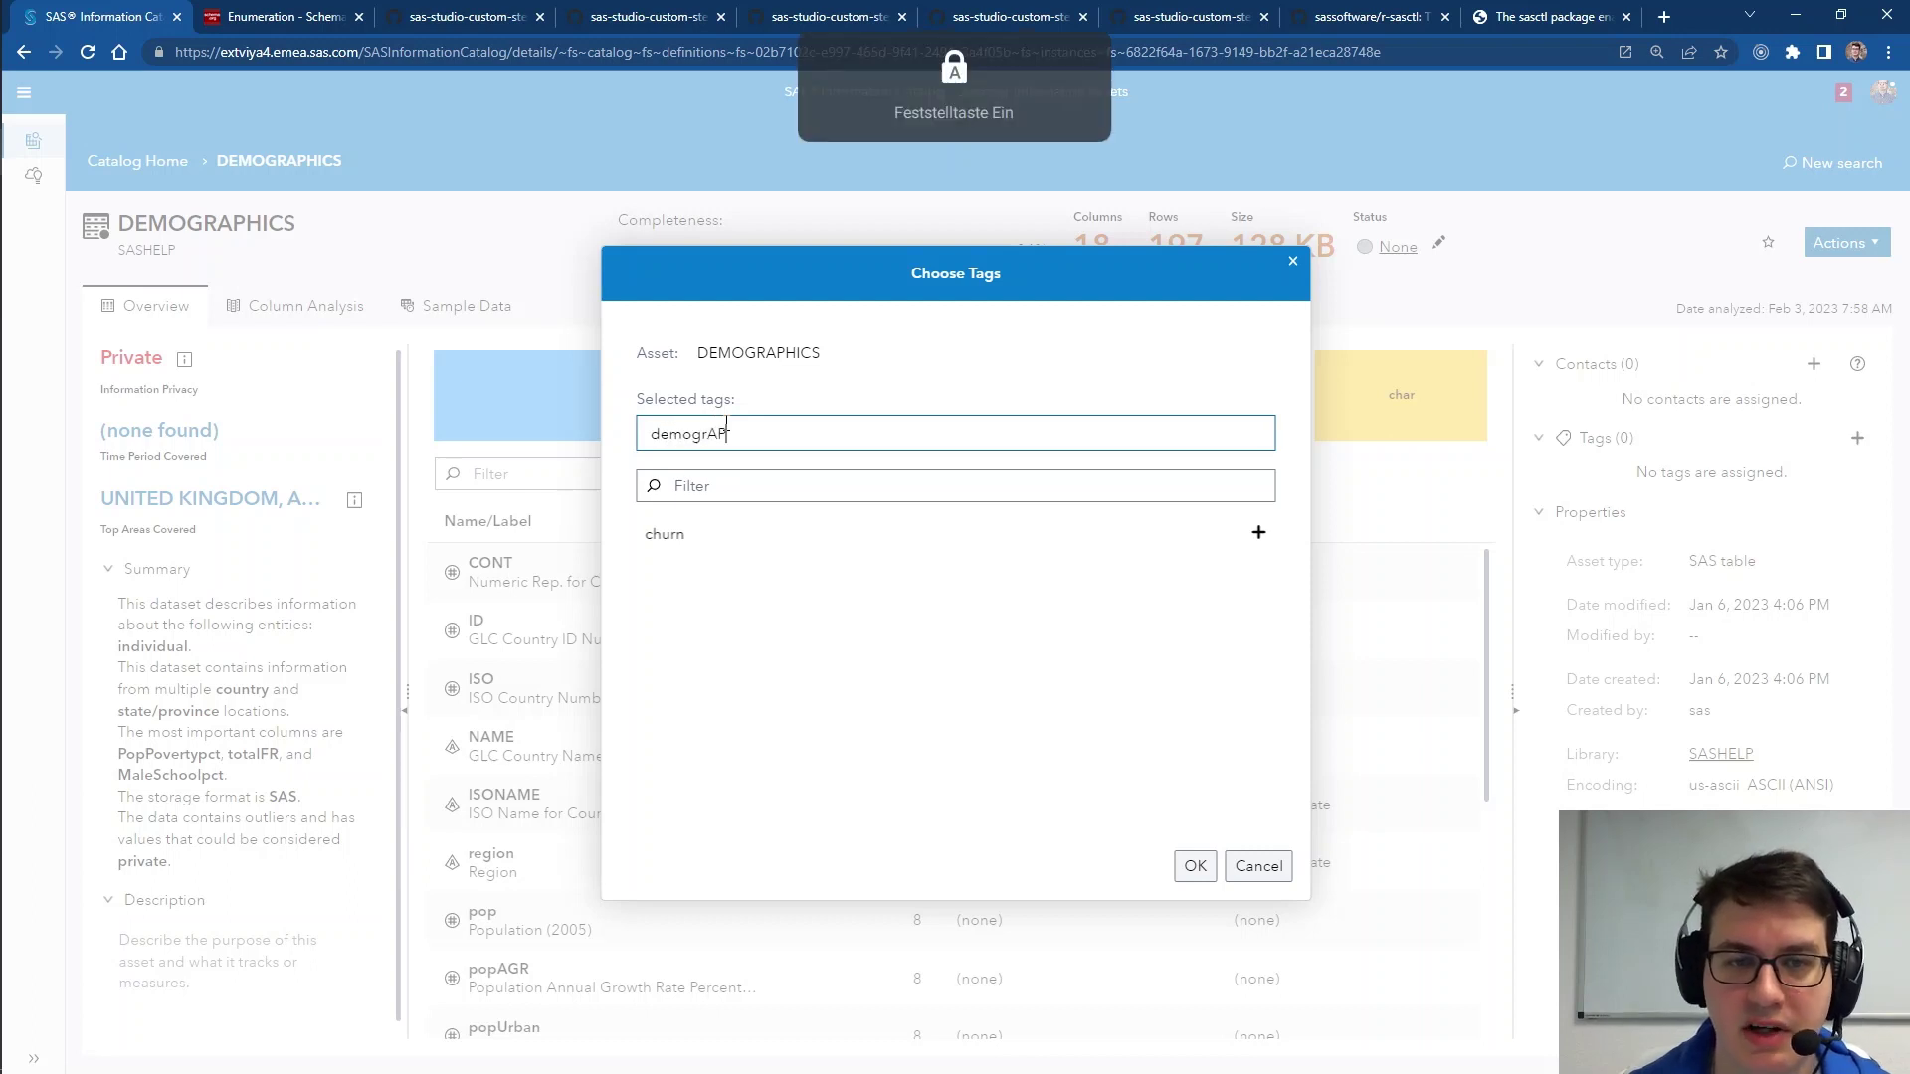
pyautogui.press('BackSpace')
pyautogui.press('BackSpace')
pyautogui.press('capslock')
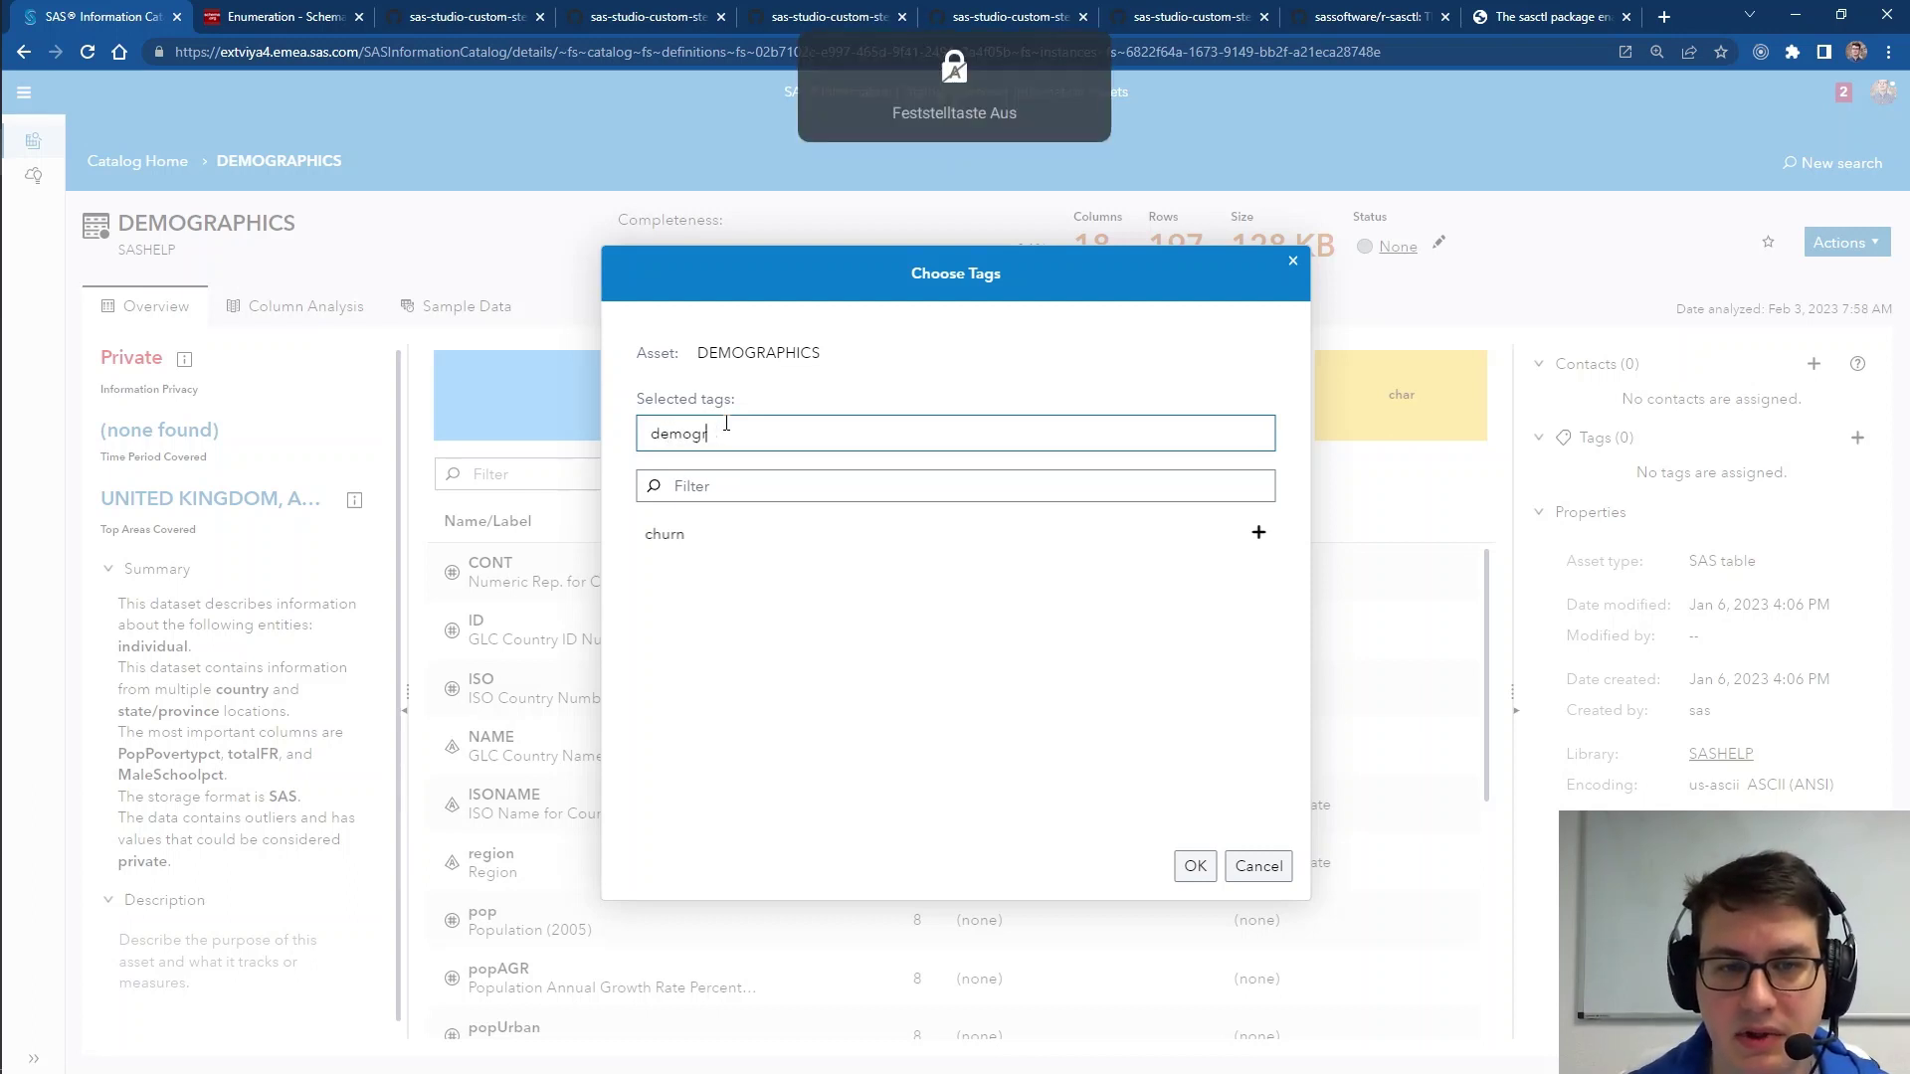
pyautogui.write('ahp')
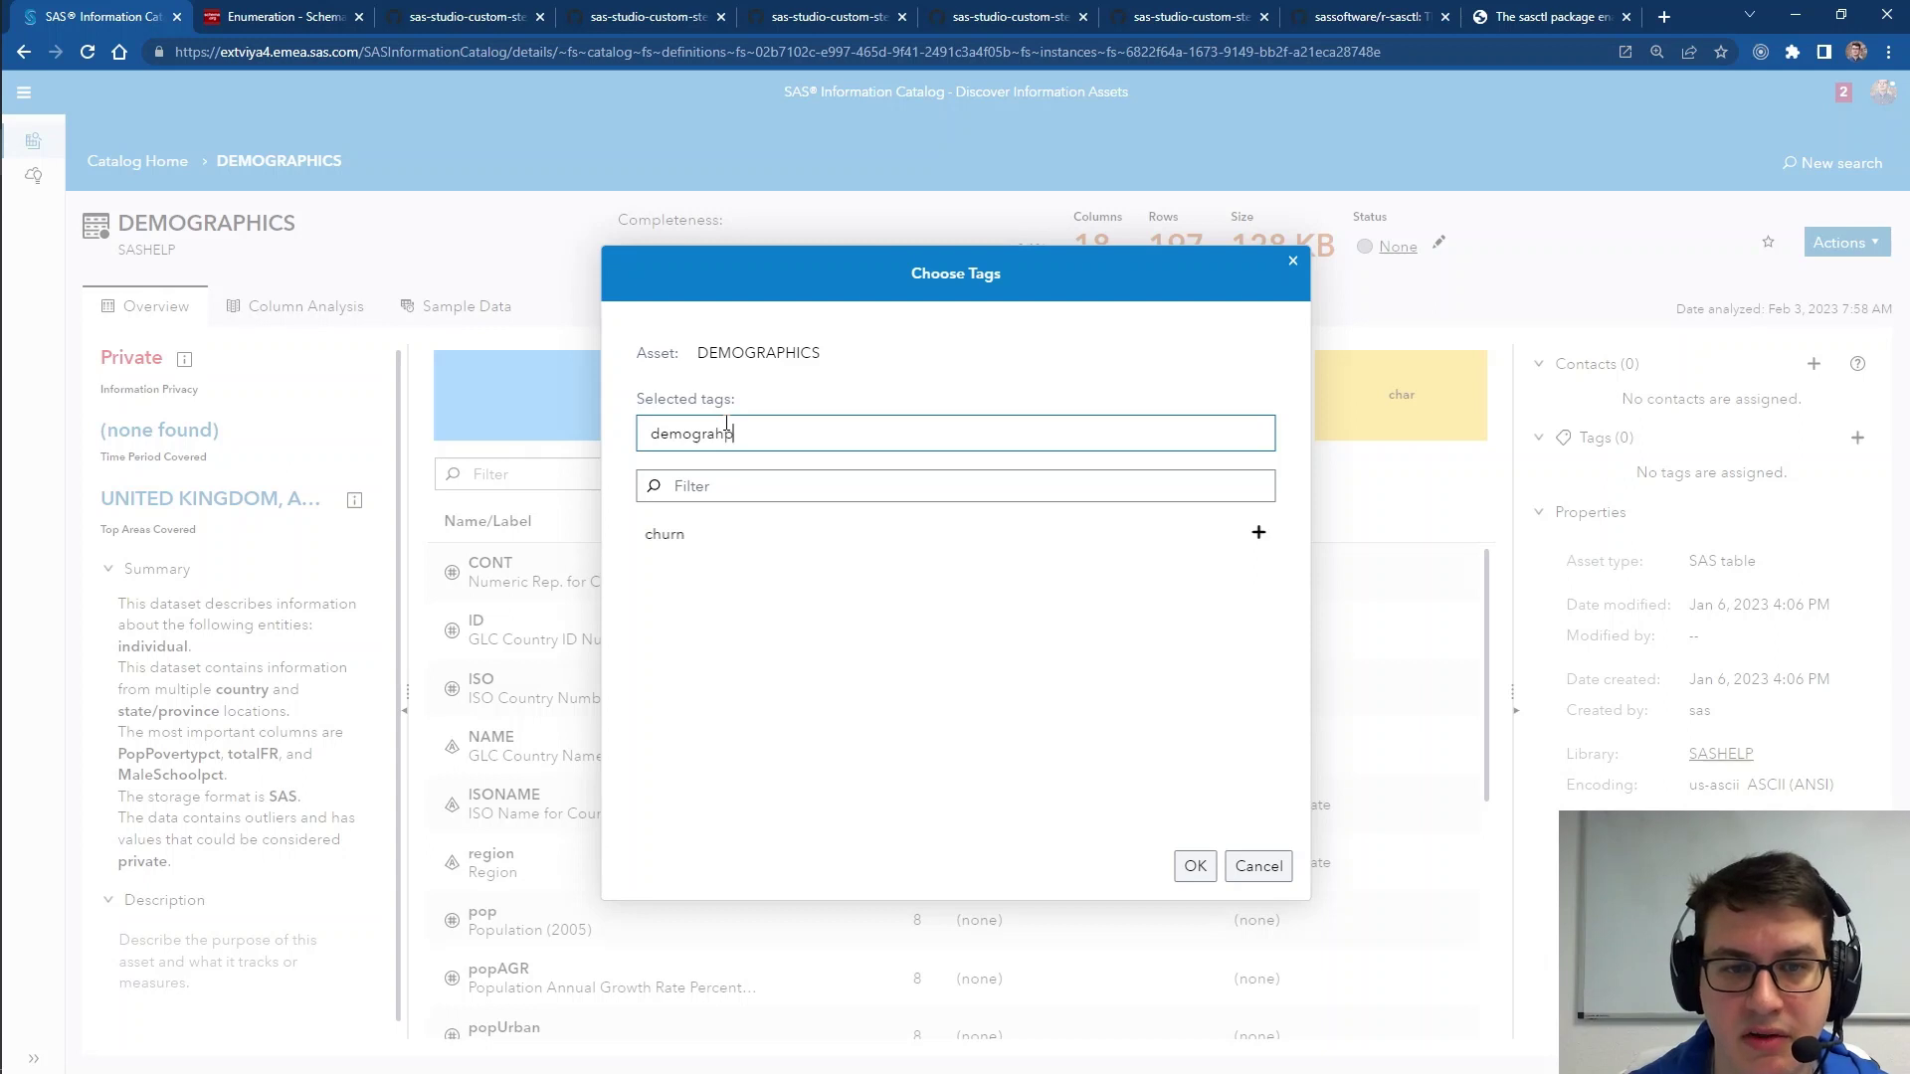
pyautogui.press('BackSpace')
pyautogui.press('BackSpace')
pyautogui.write('phic')
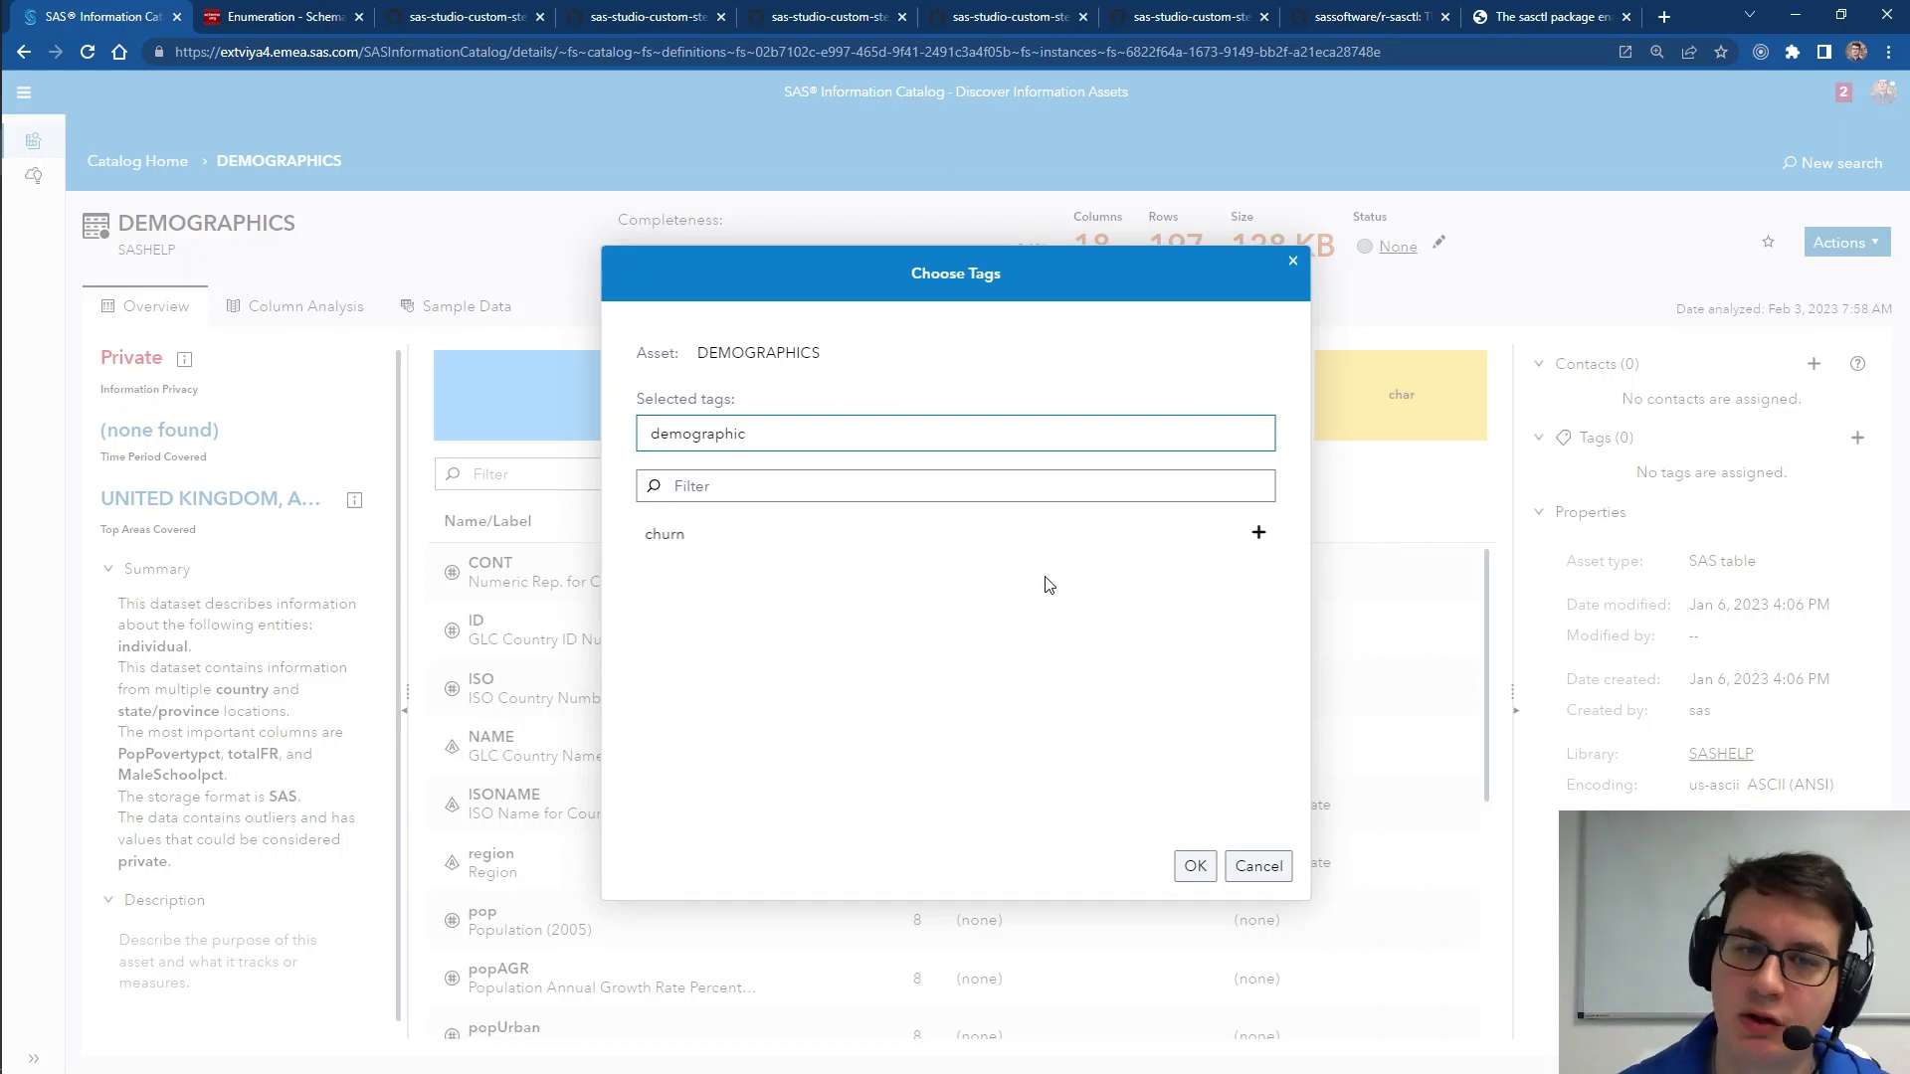
pyautogui.press('Return')
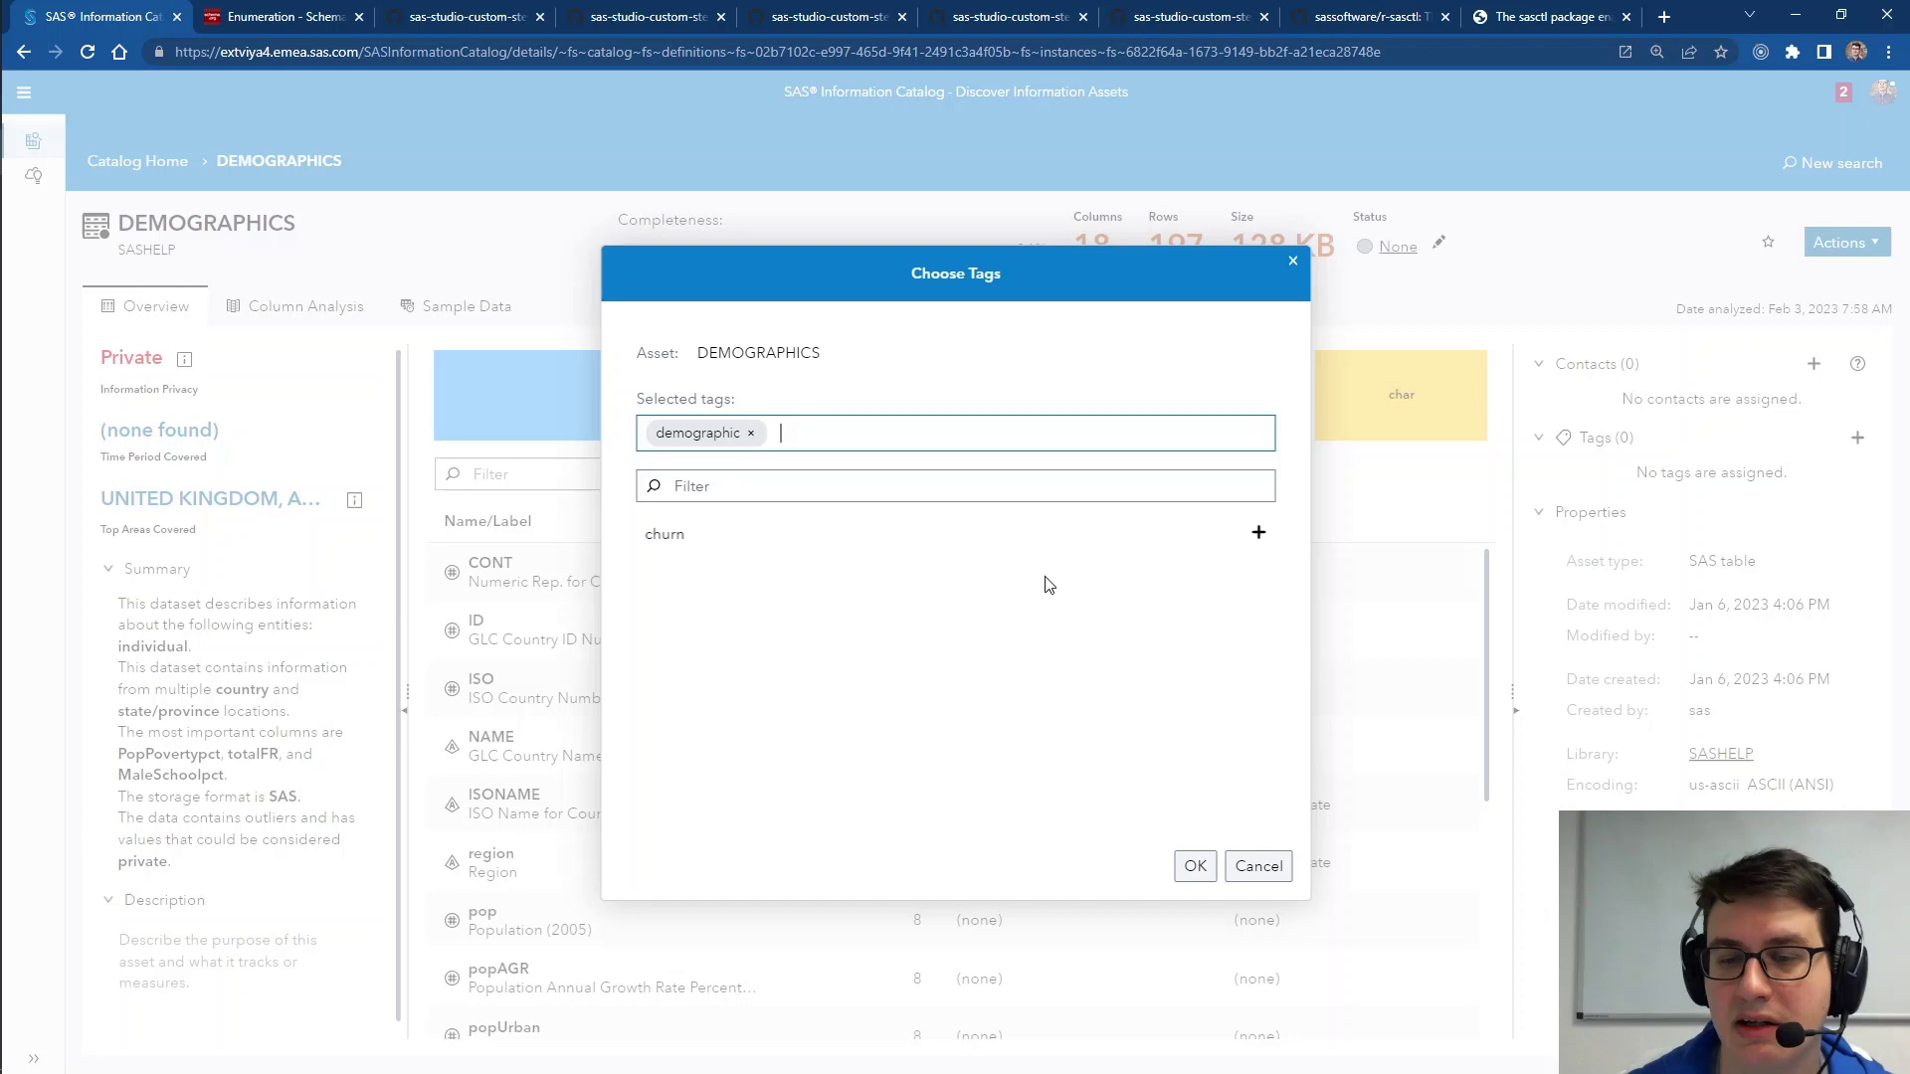
# Step: Assign the demographic tag to DEMOGRAPHICS, then search the catalog for 'demographics'
pyautogui.click(1192, 863)
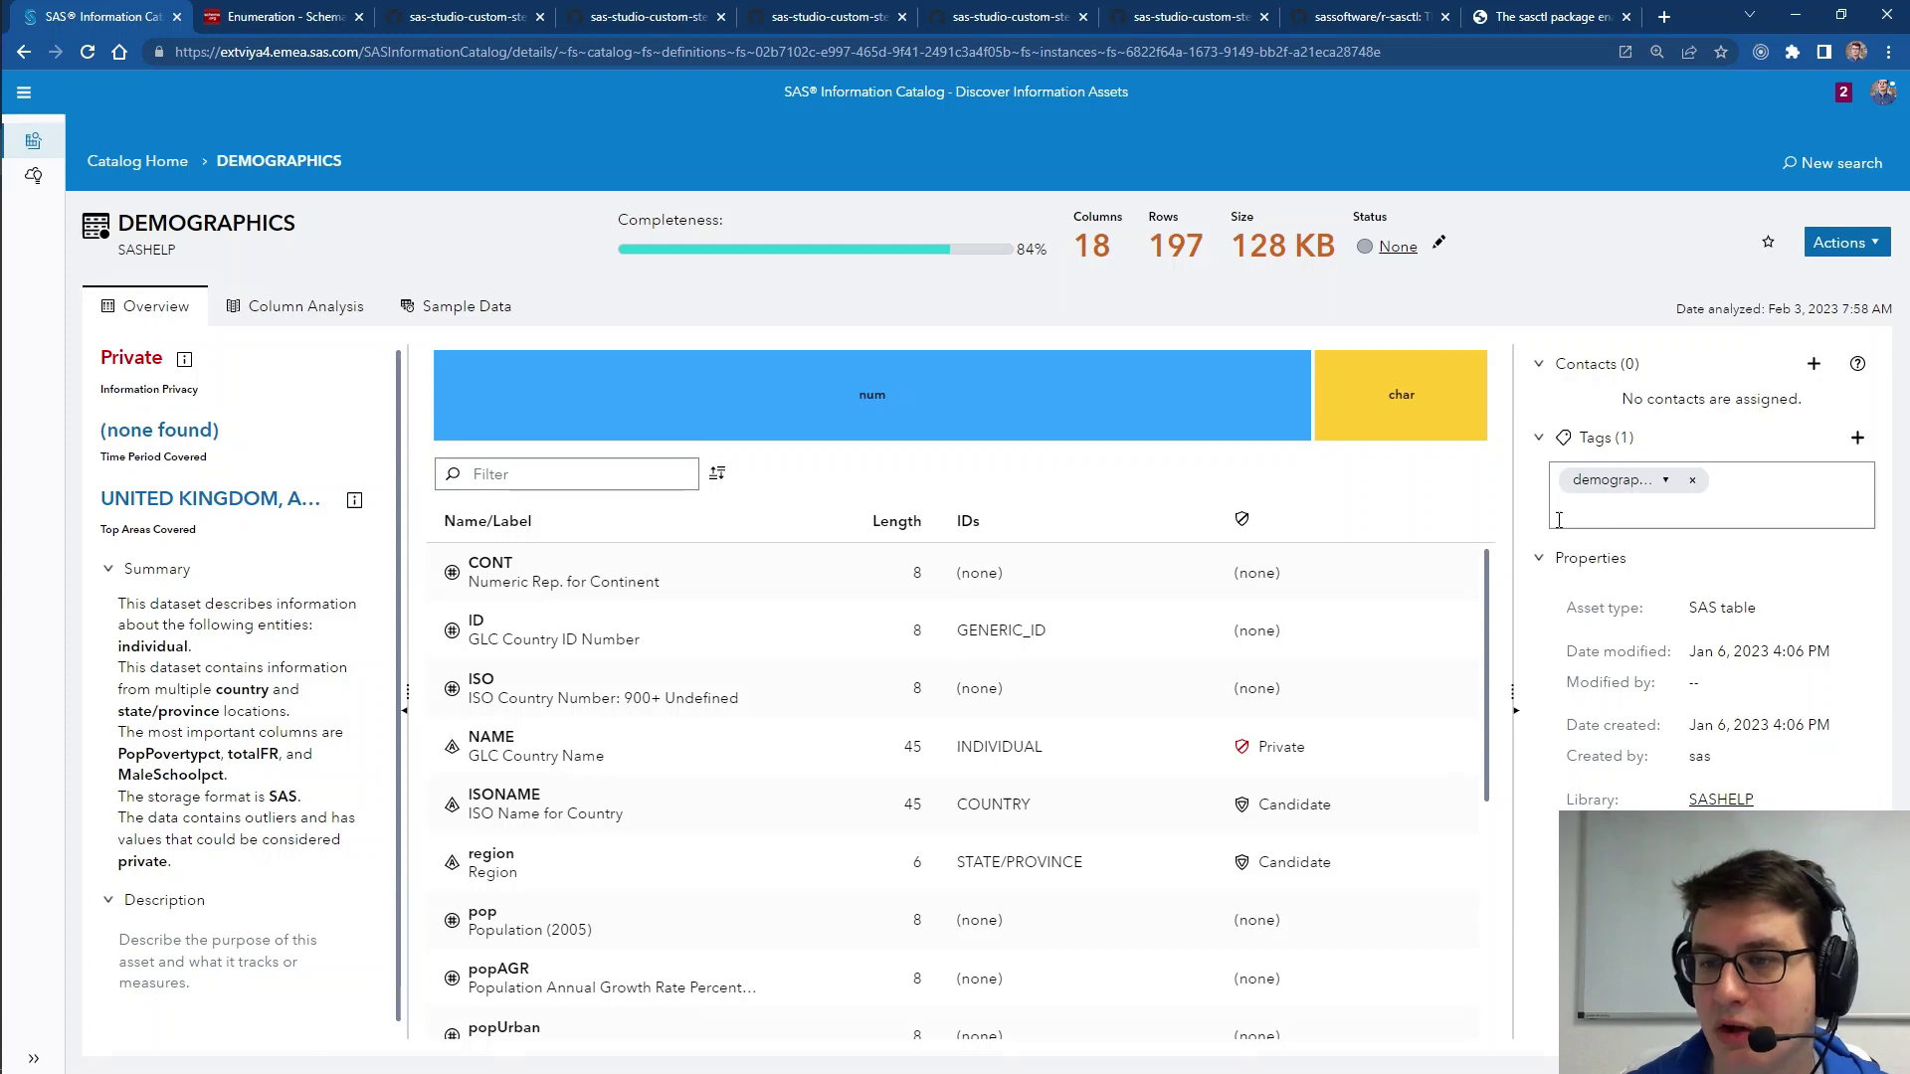
pyautogui.click(1616, 483)
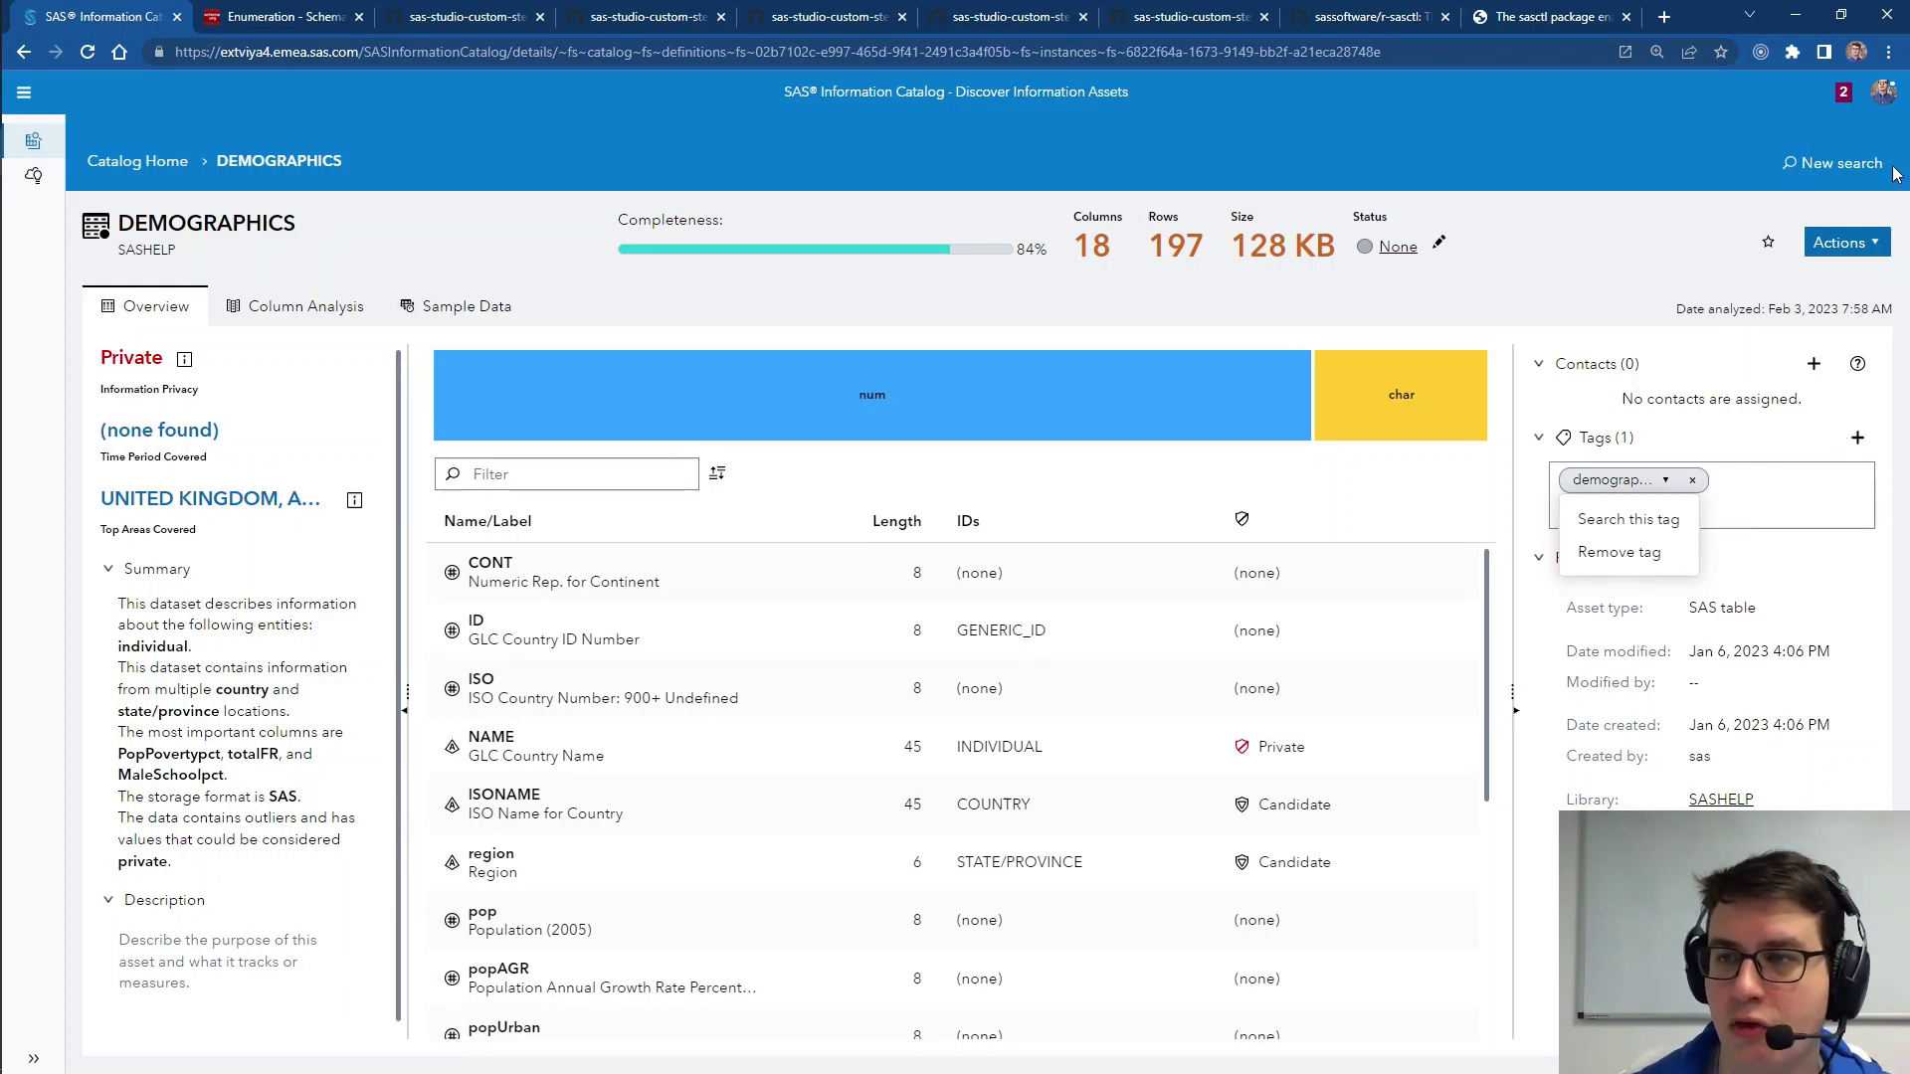
pyautogui.click(1799, 163)
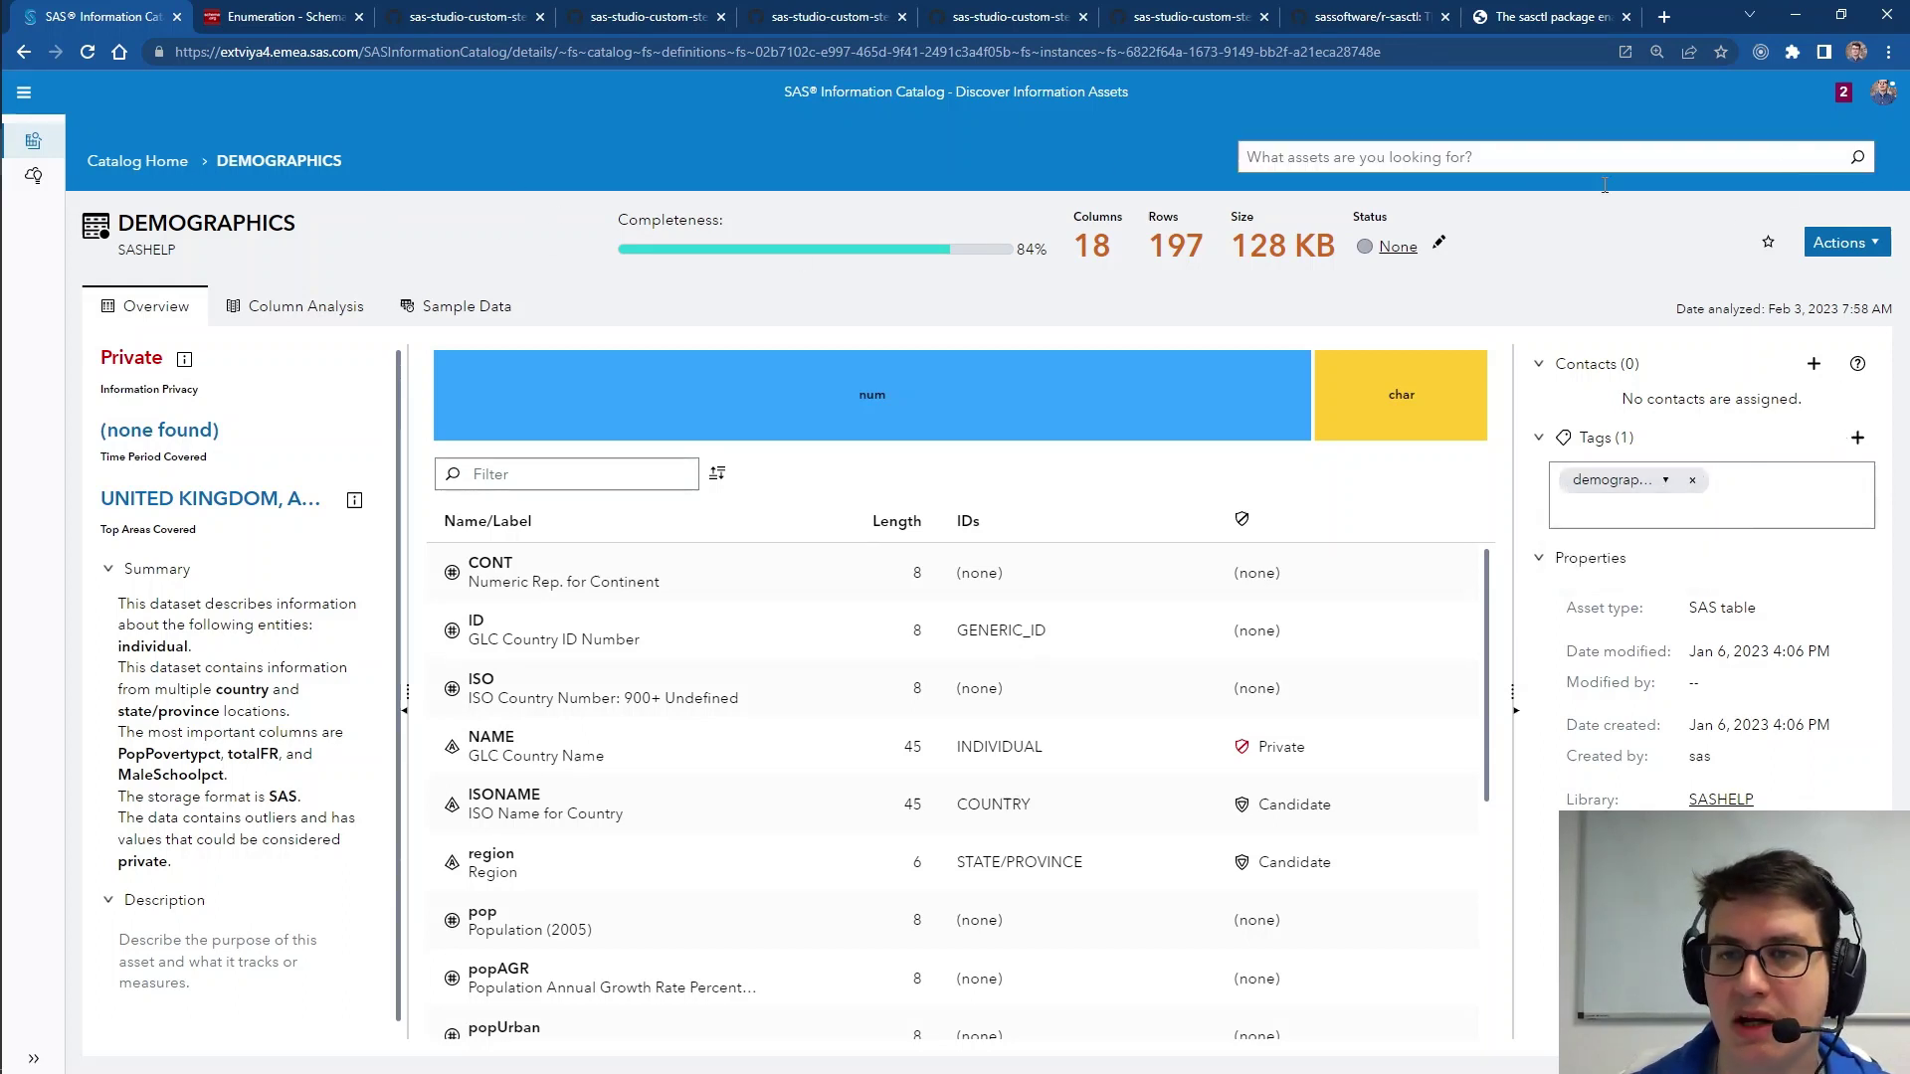
pyautogui.click(1399, 156)
pyautogui.write('demogr')
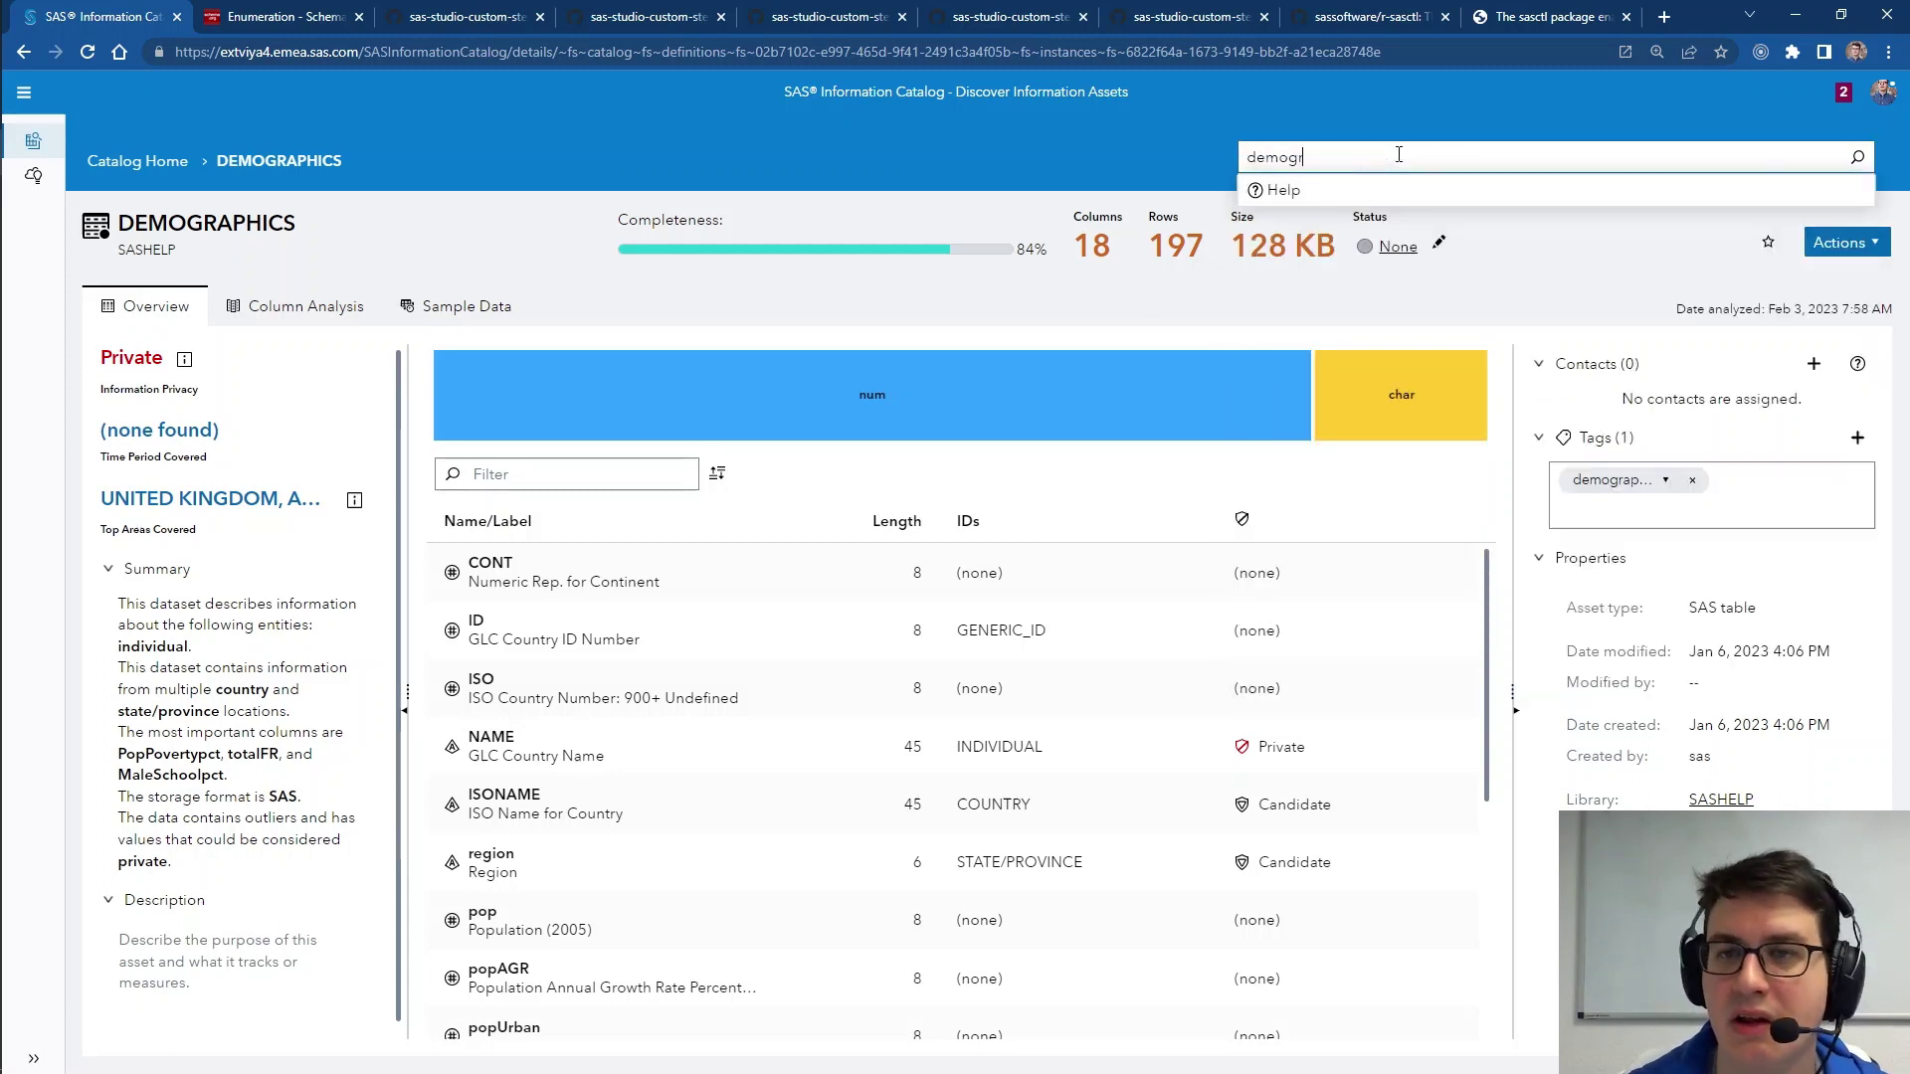
pyautogui.write('aphics')
pyautogui.press('Return')
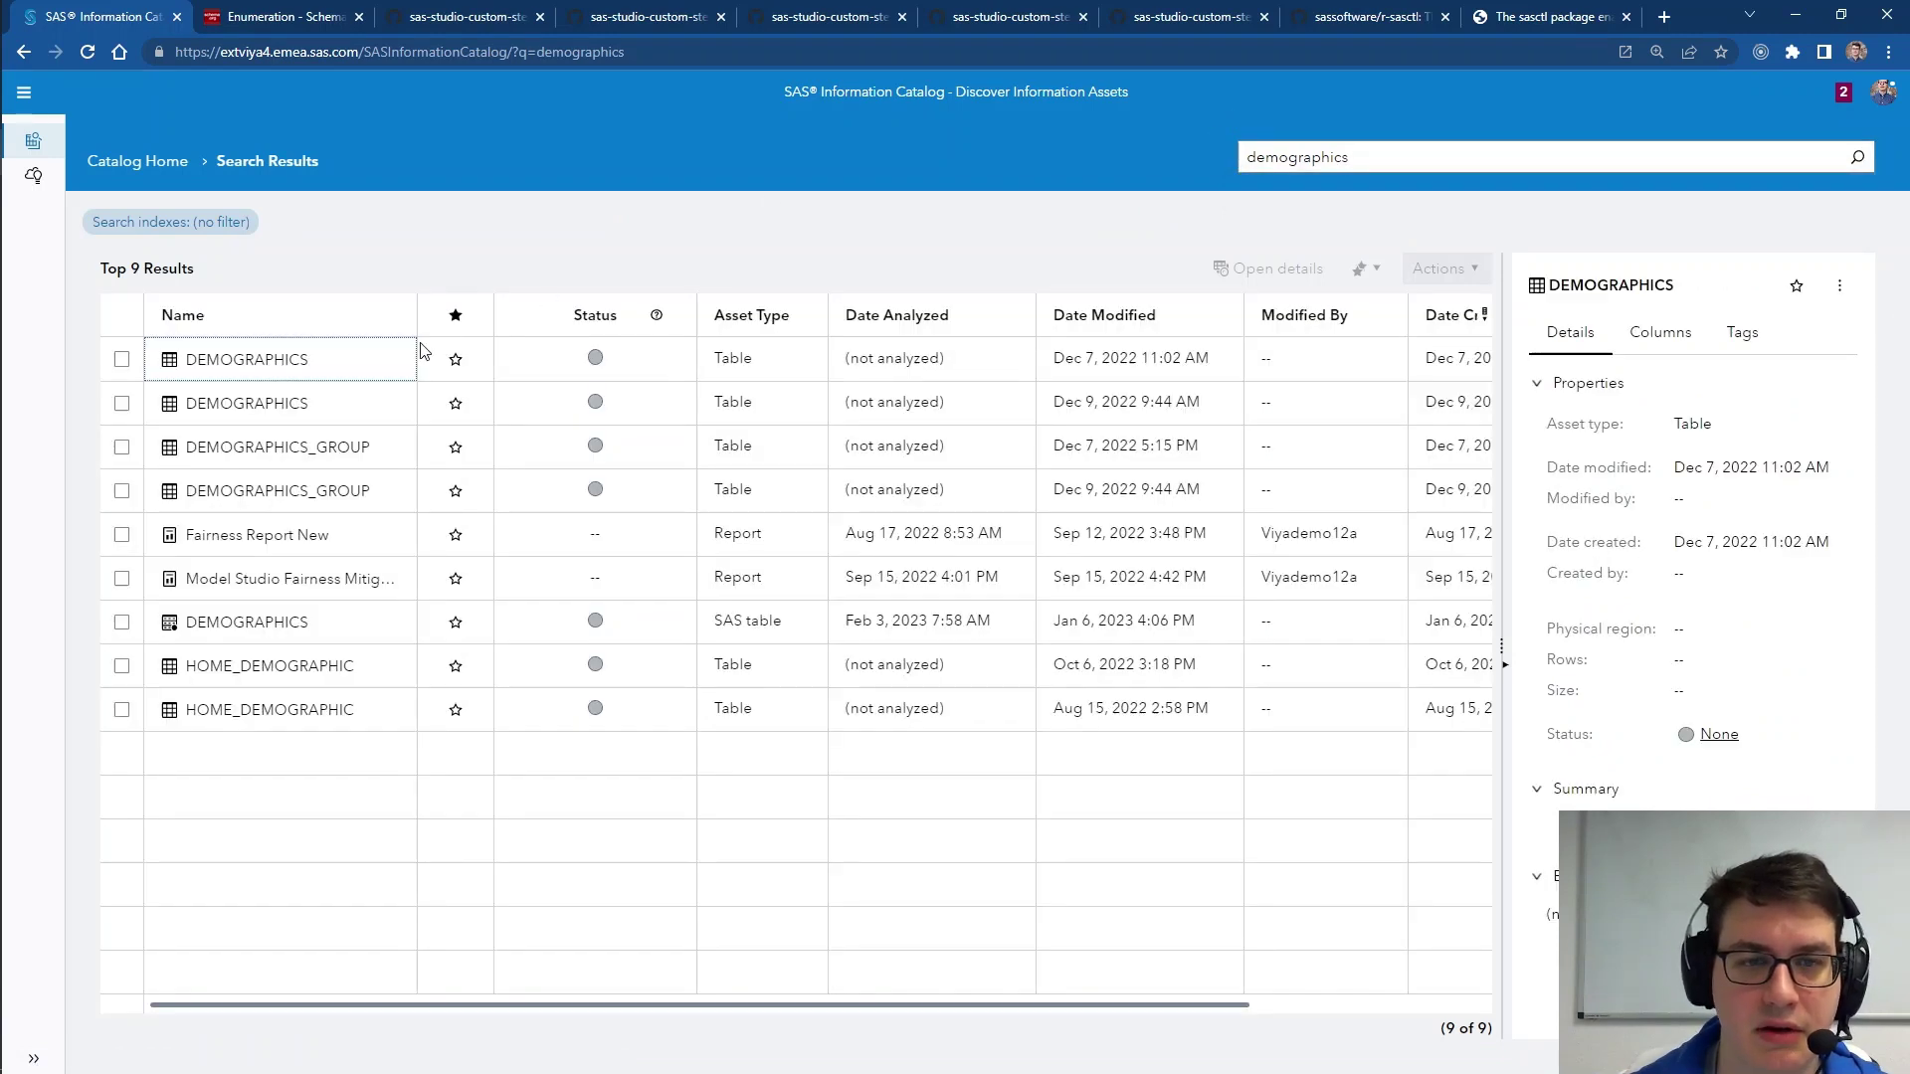
# Step: Assign the existing demographic tag to the first DEMOGRAPHICS result, the Dec 7, 2022 table
pyautogui.rightClick(354, 361)
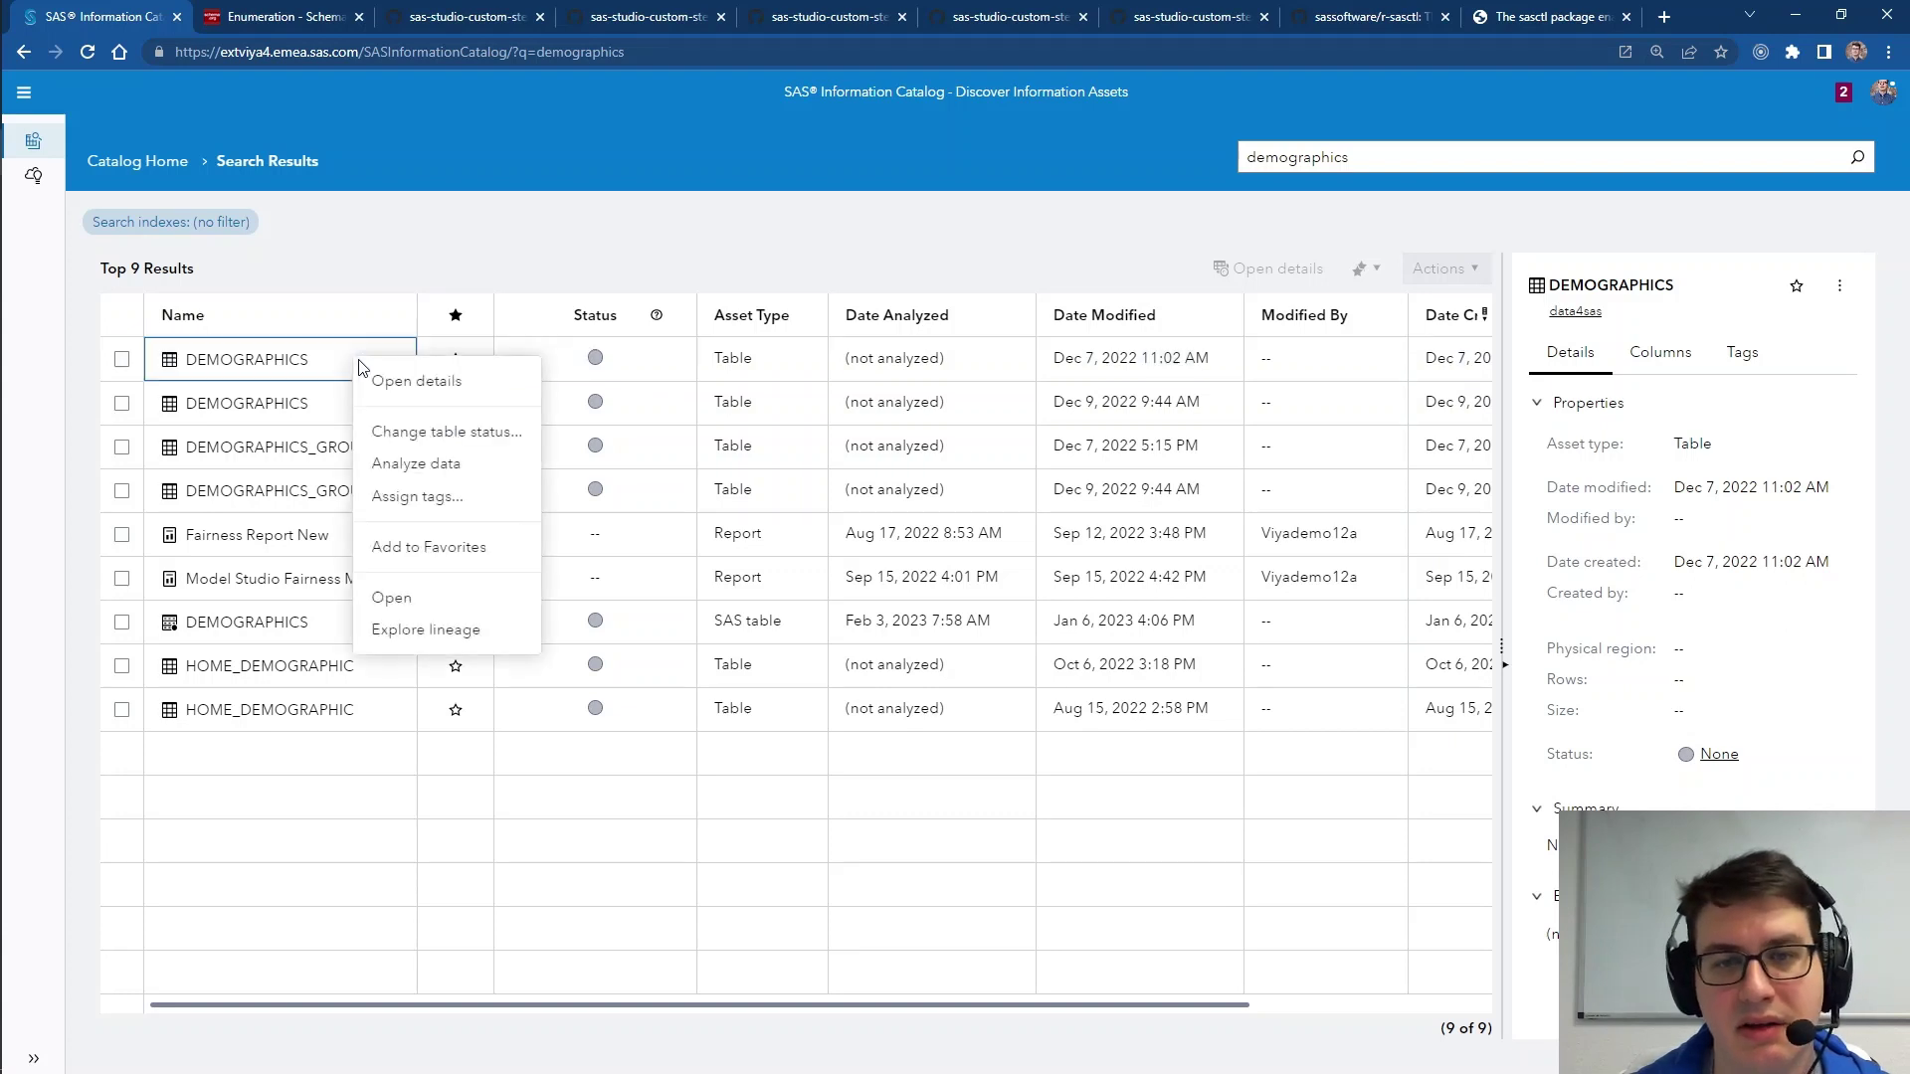
pyautogui.click(395, 498)
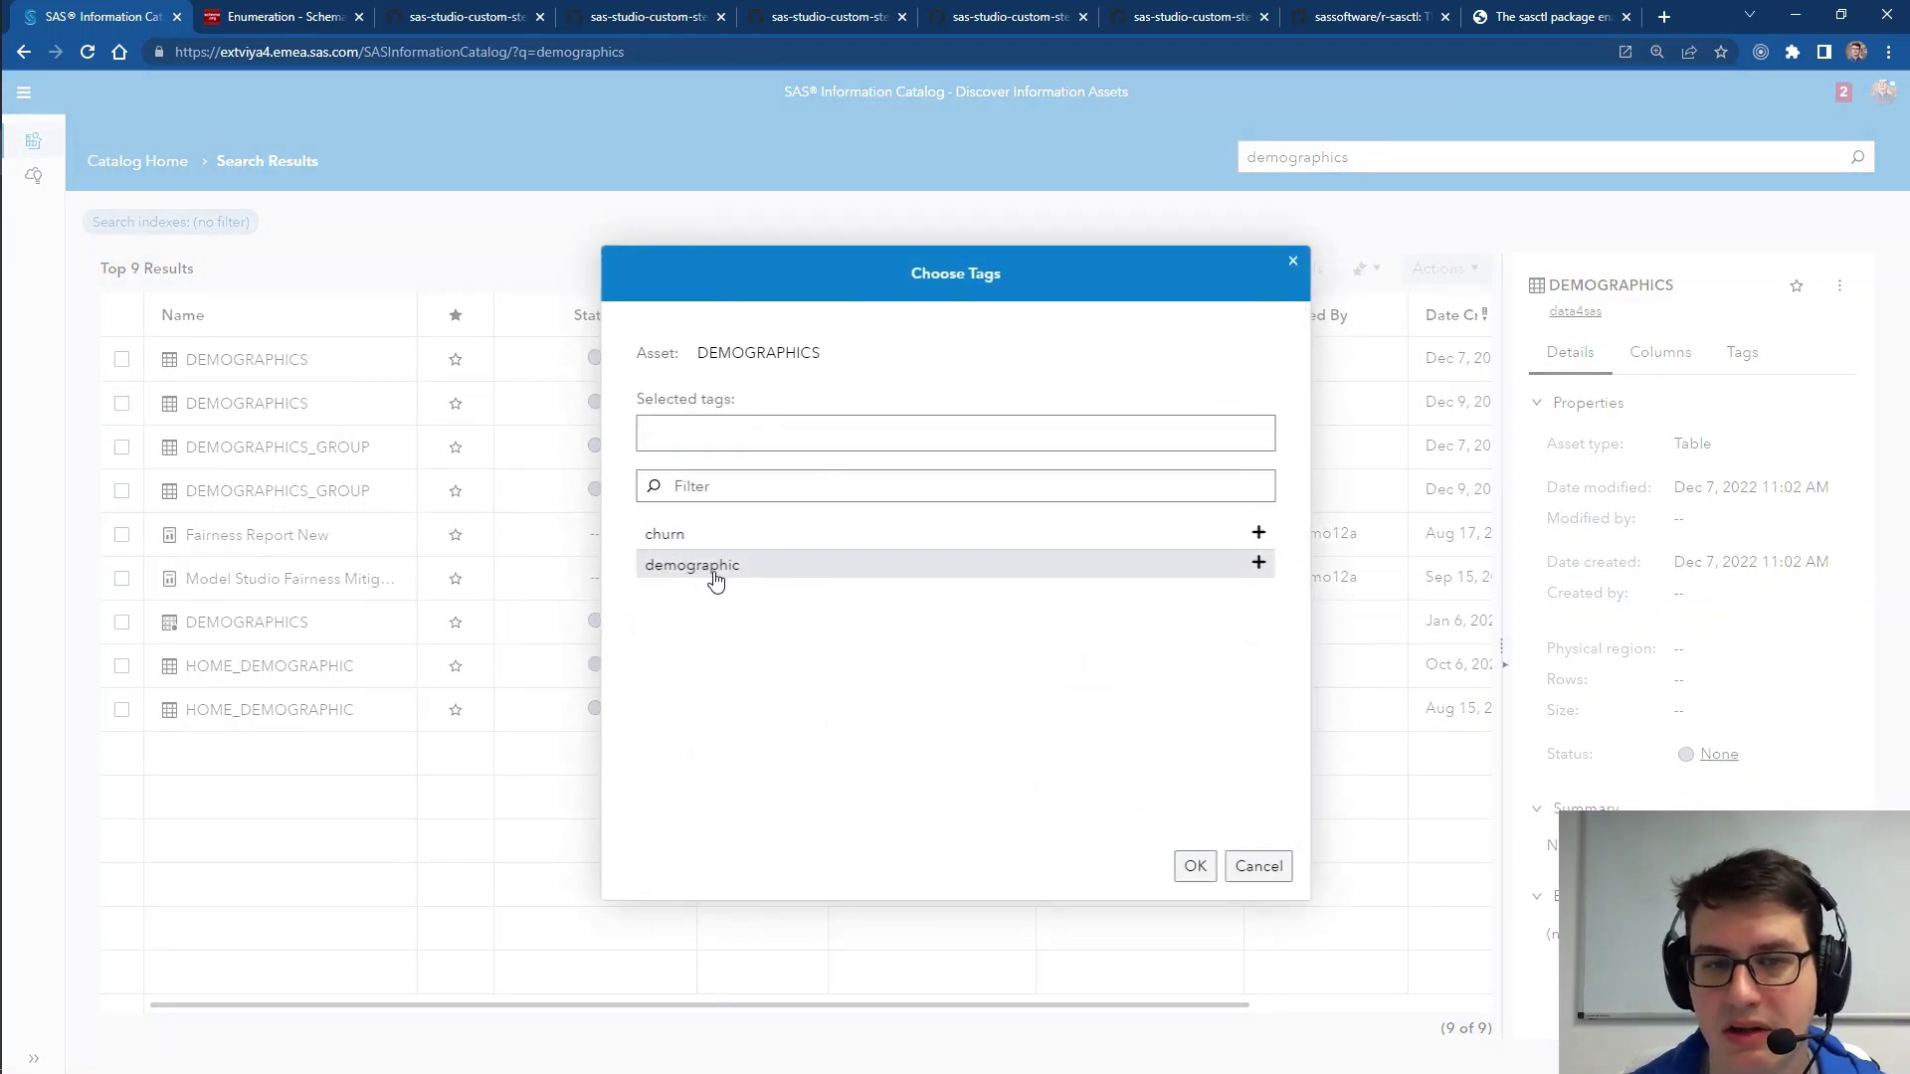
pyautogui.click(1260, 564)
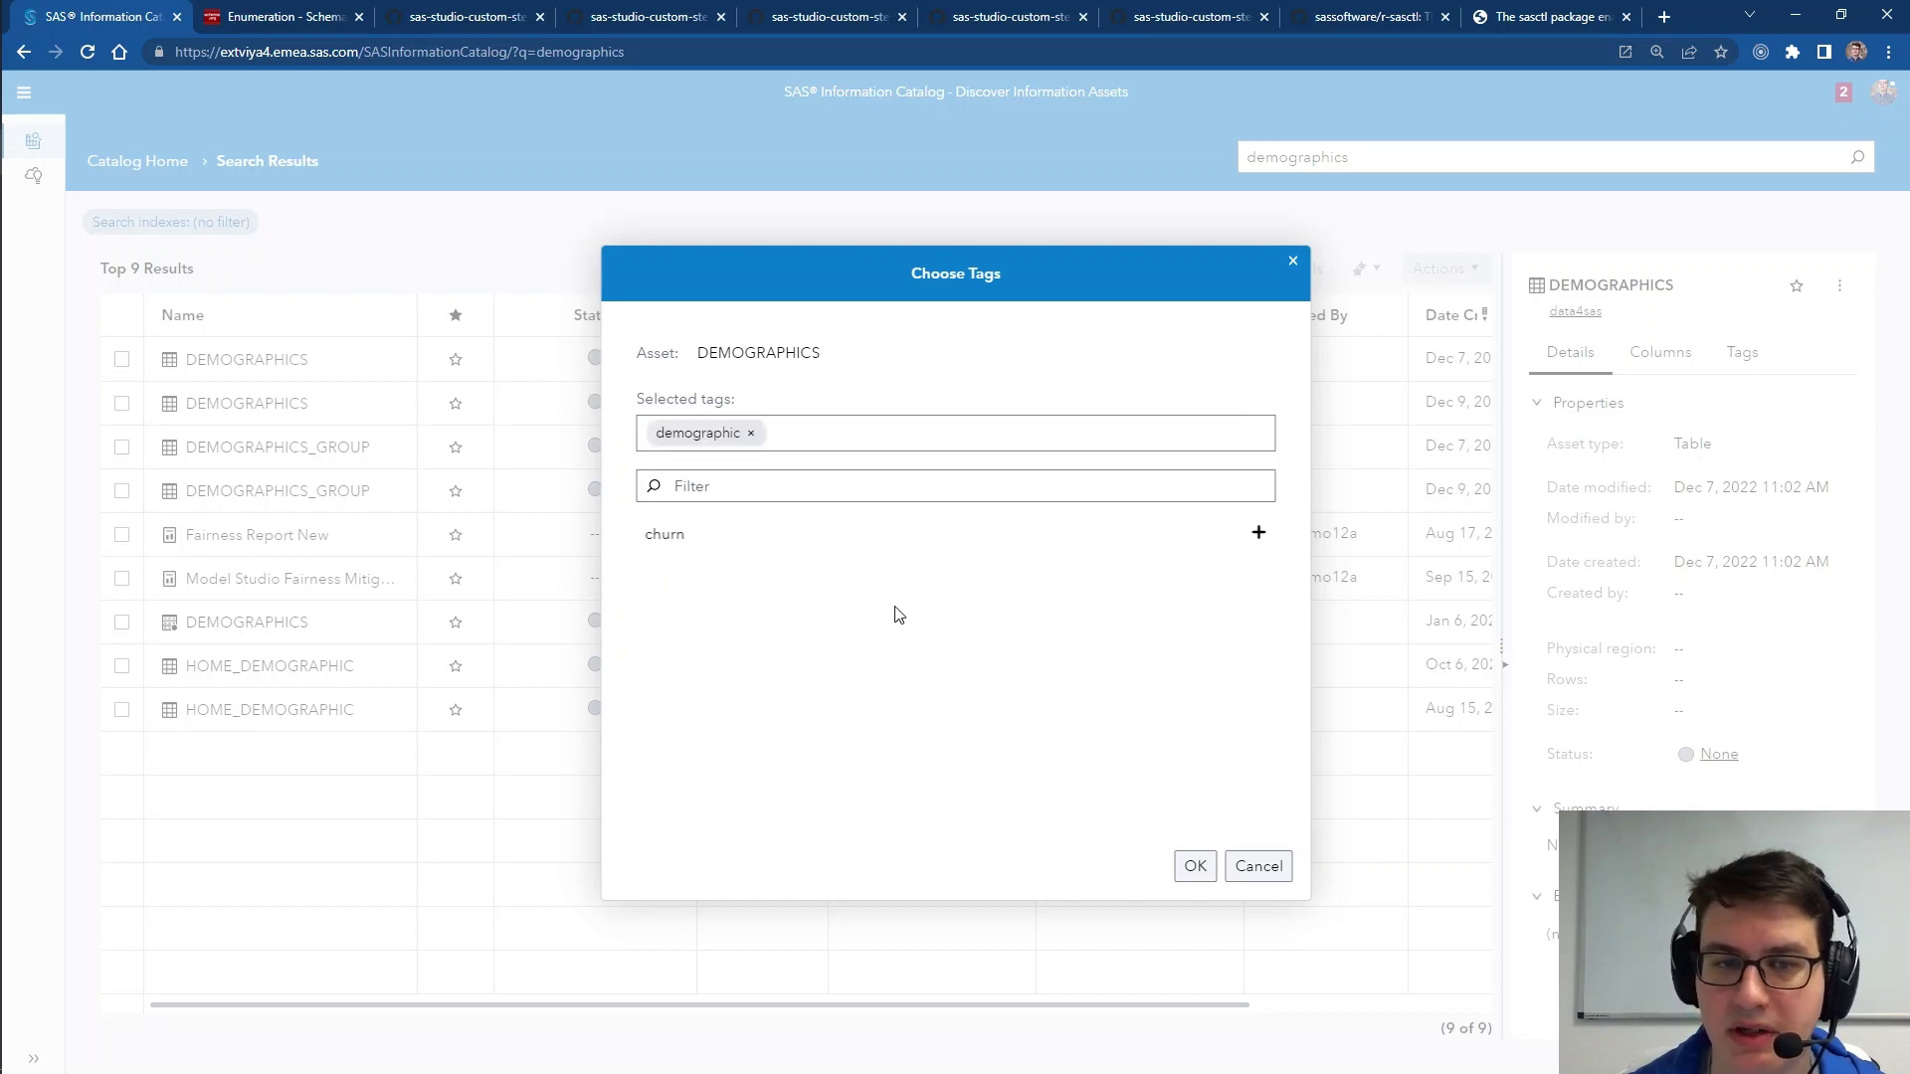
pyautogui.click(1192, 872)
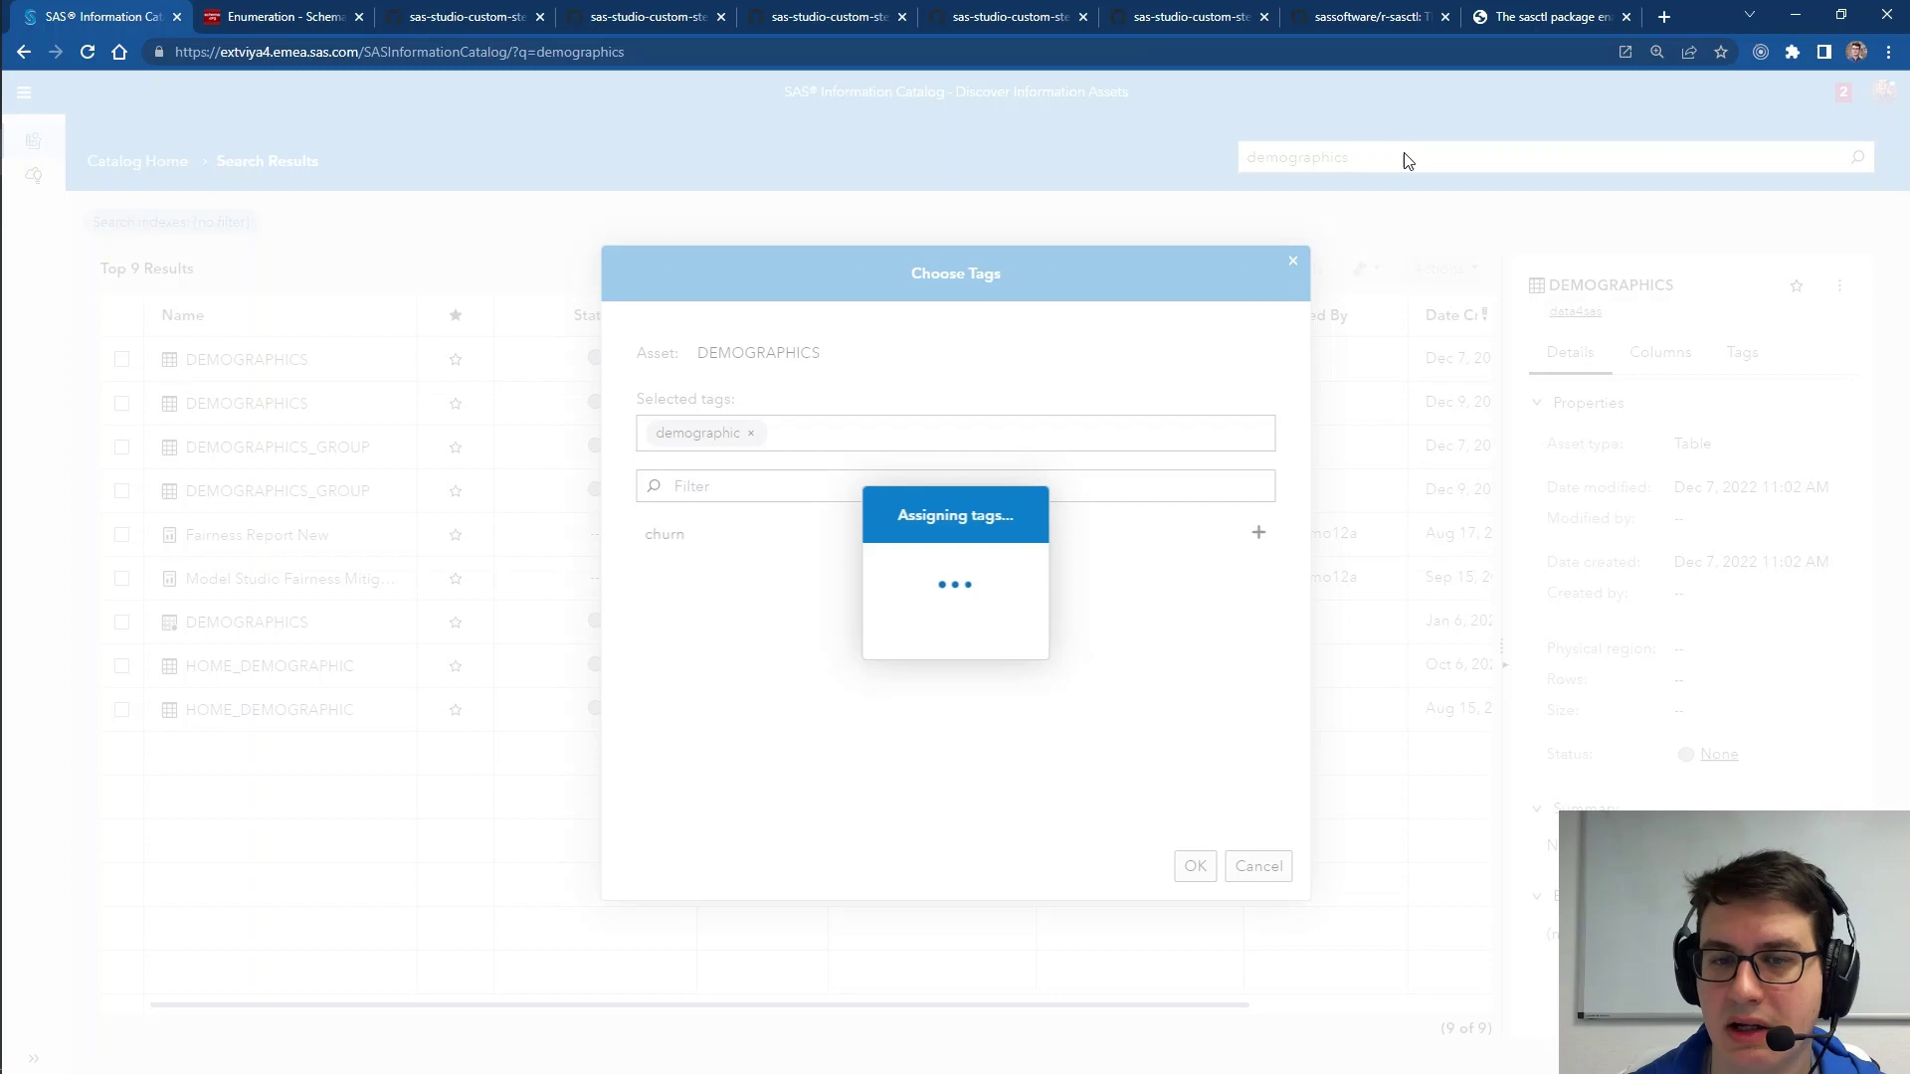
pyautogui.click(1406, 156)
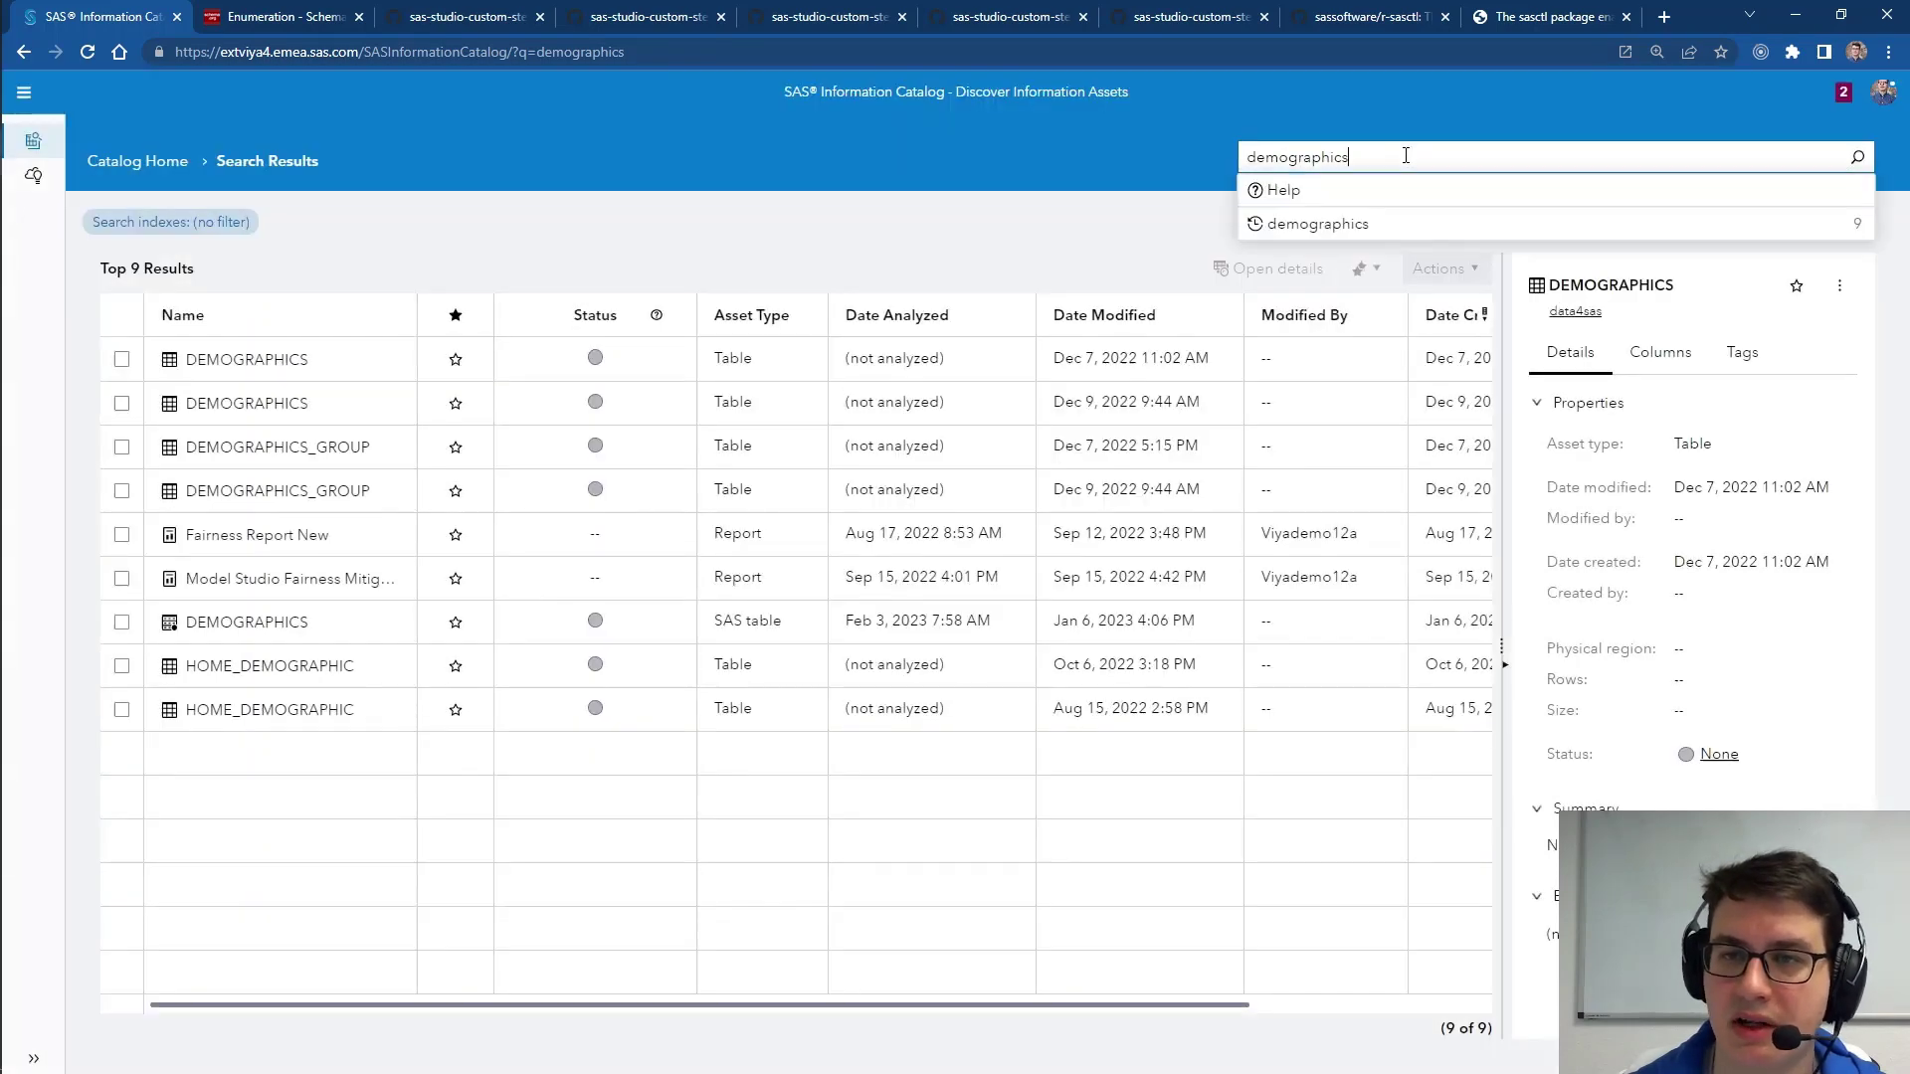
pyautogui.doubleClick(1405, 157)
pyautogui.write('t')
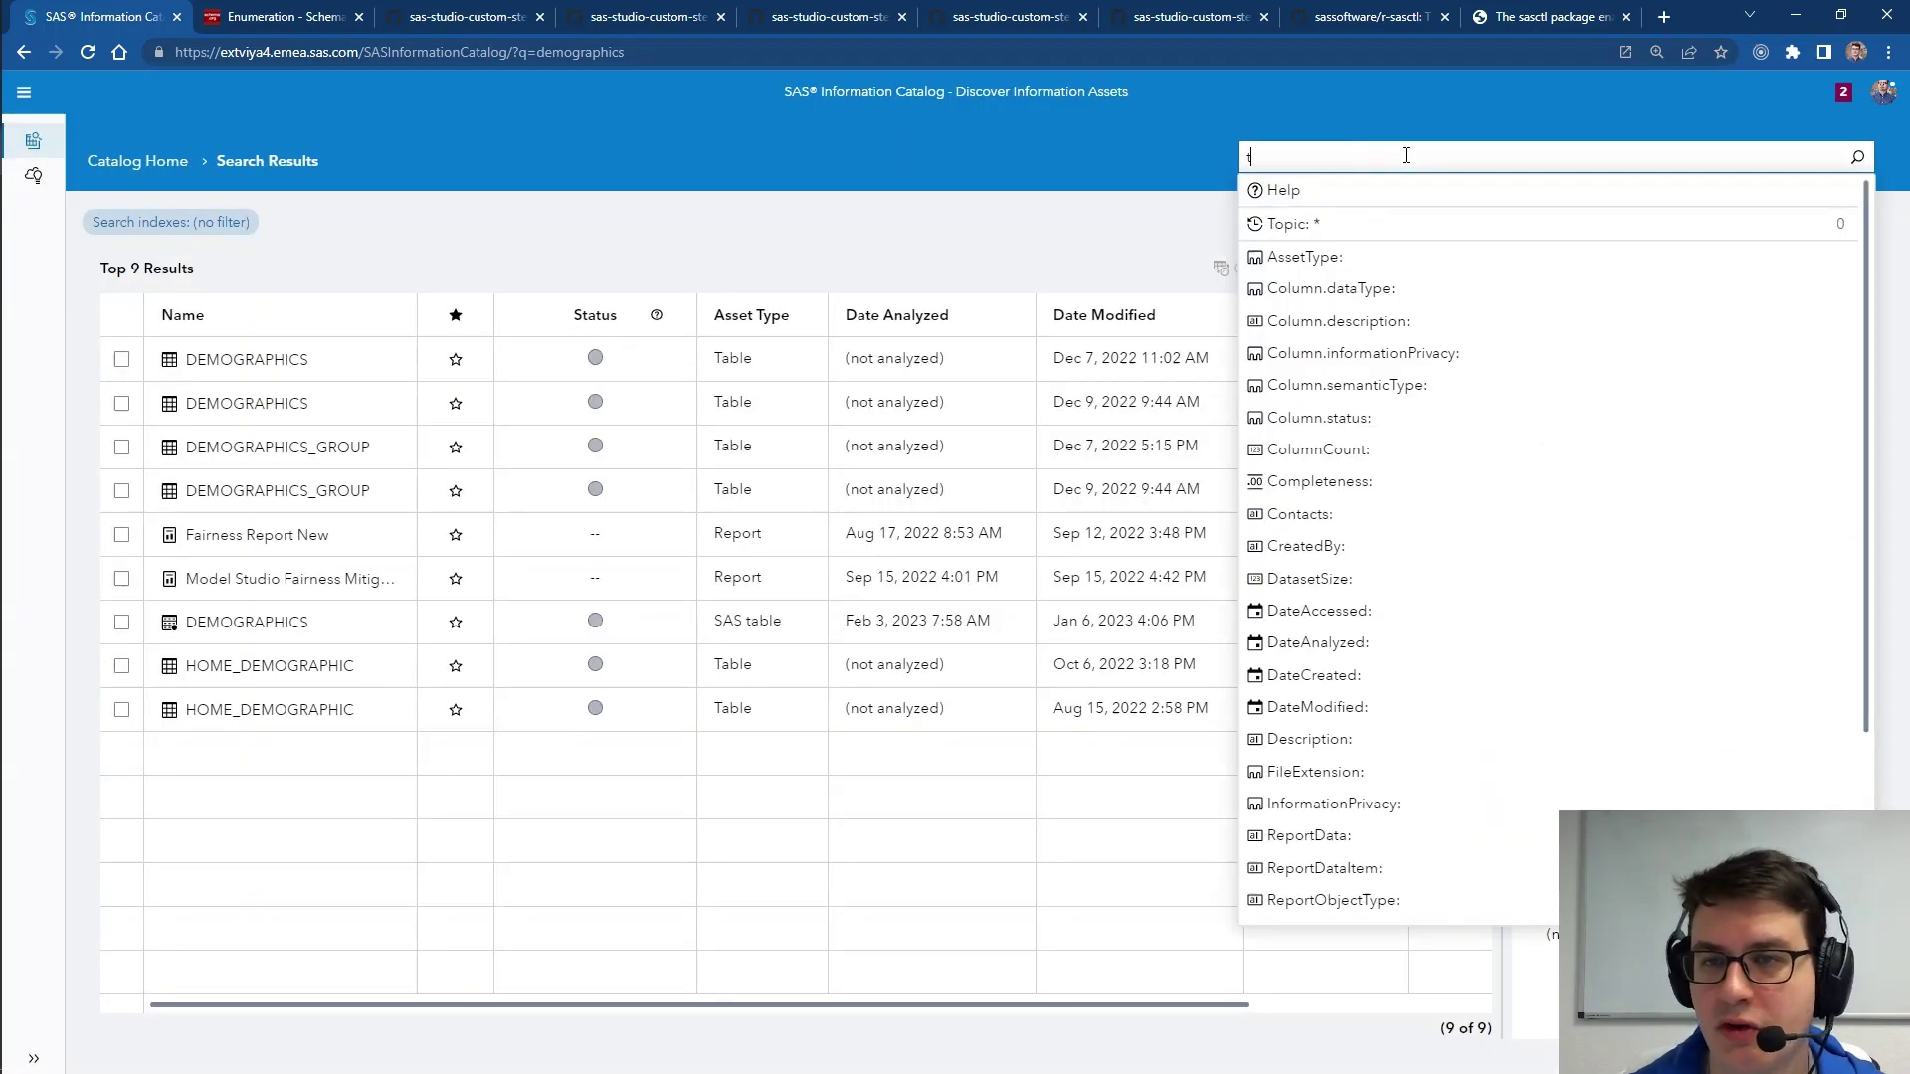
pyautogui.write('ag')
pyautogui.press('BackSpace')
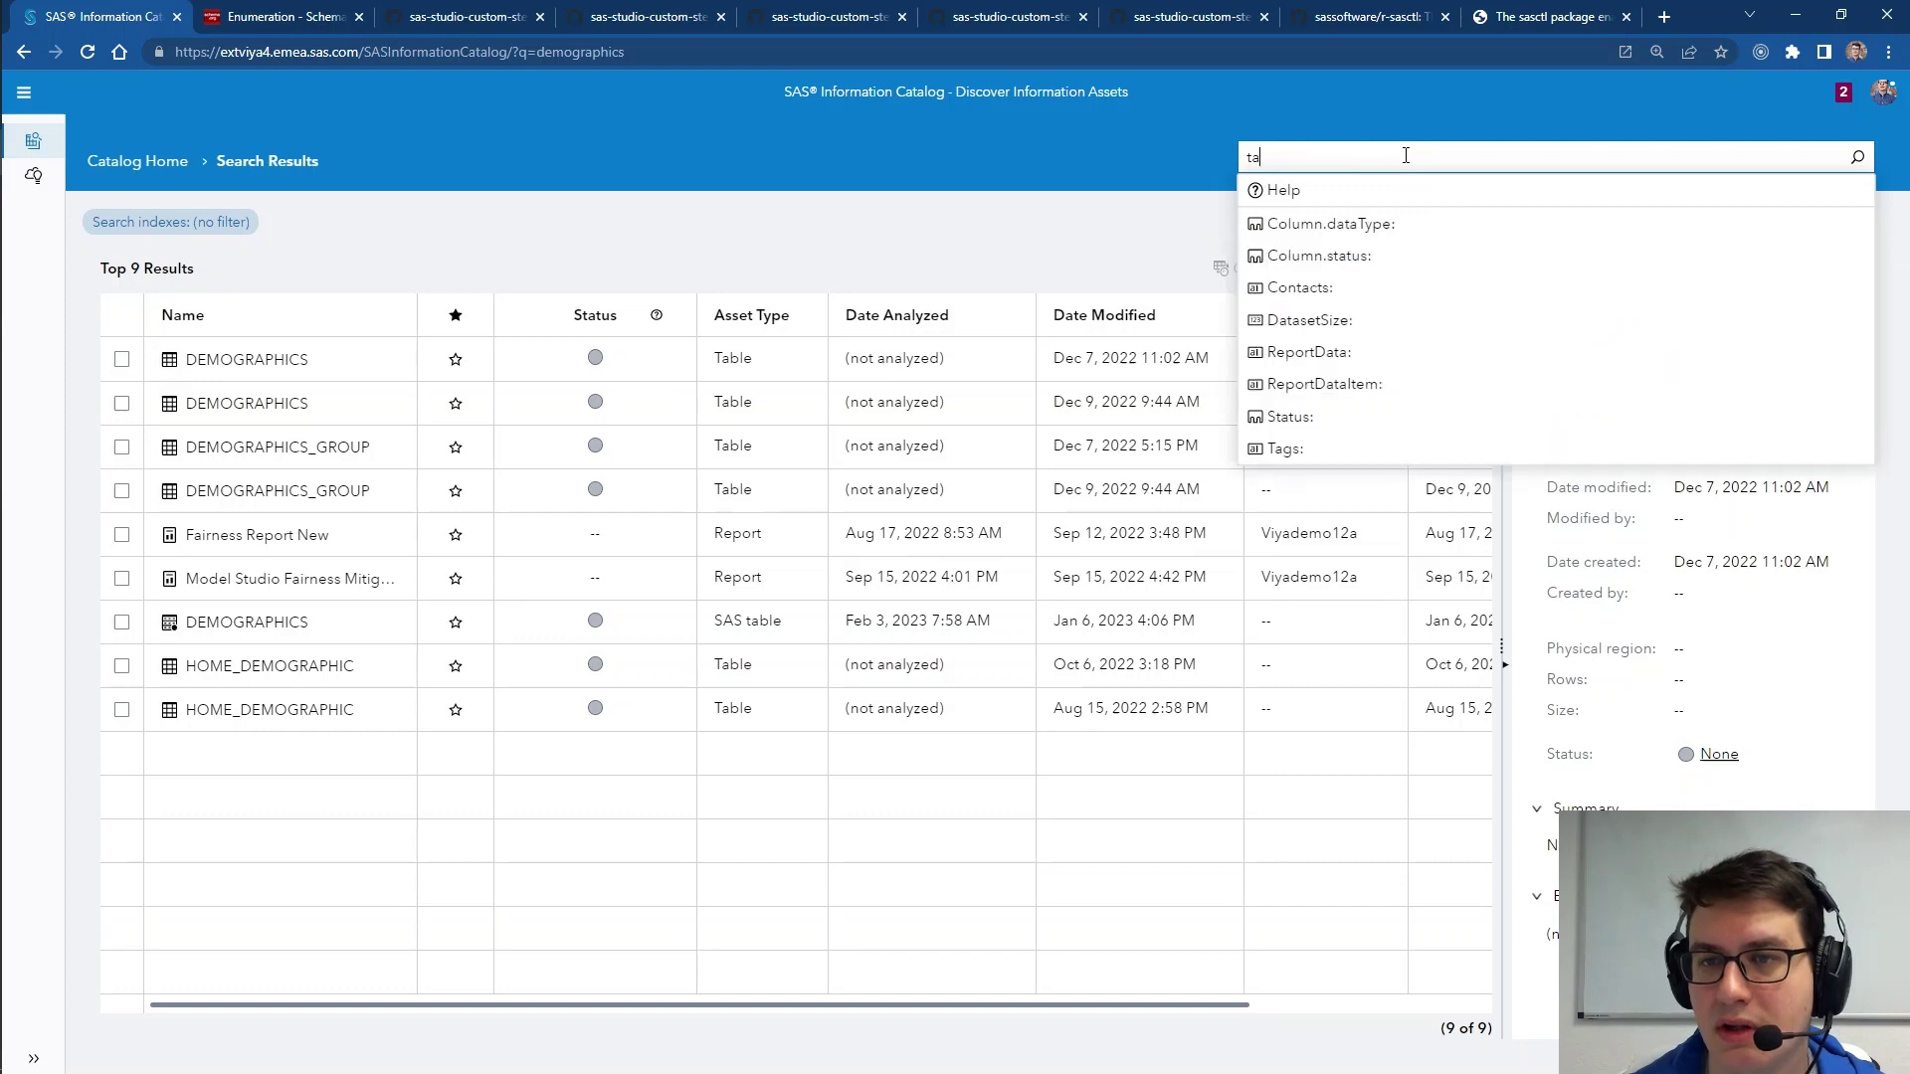
pyautogui.click(1329, 448)
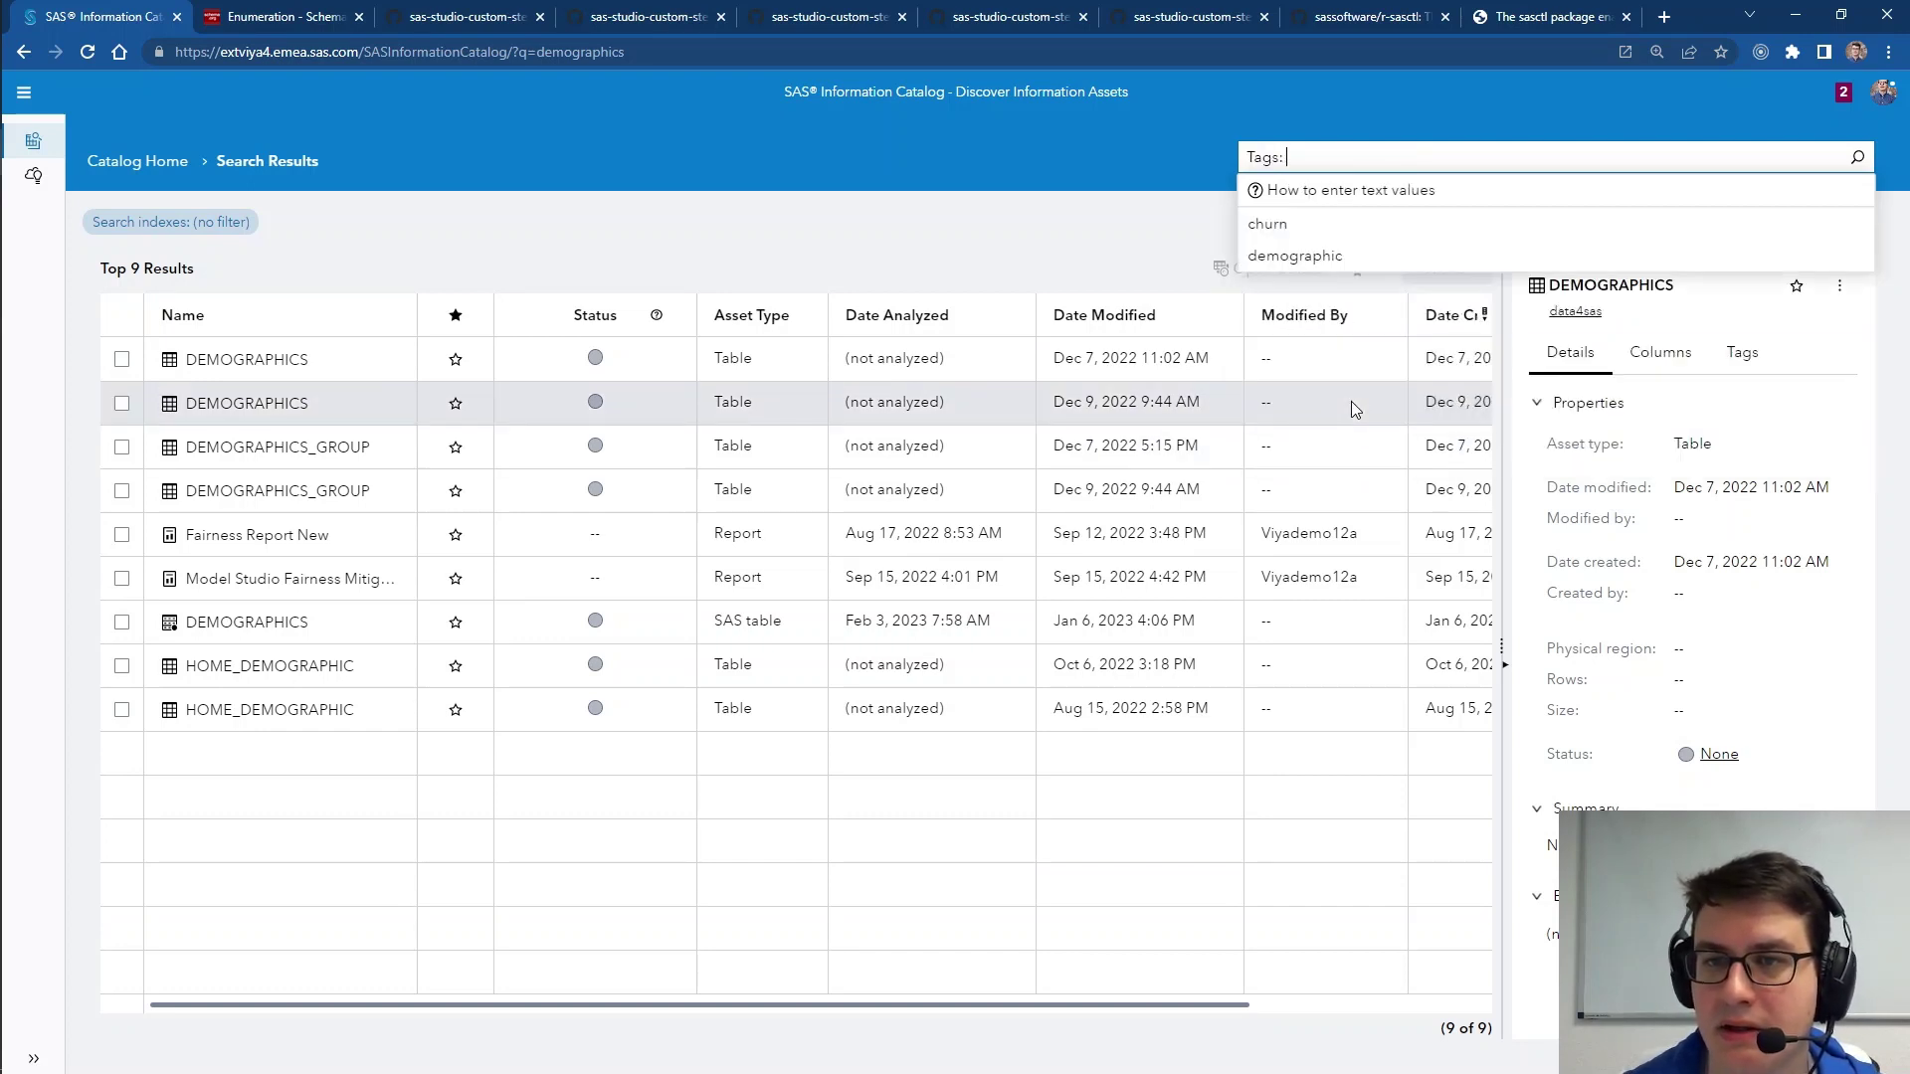
pyautogui.click(1319, 257)
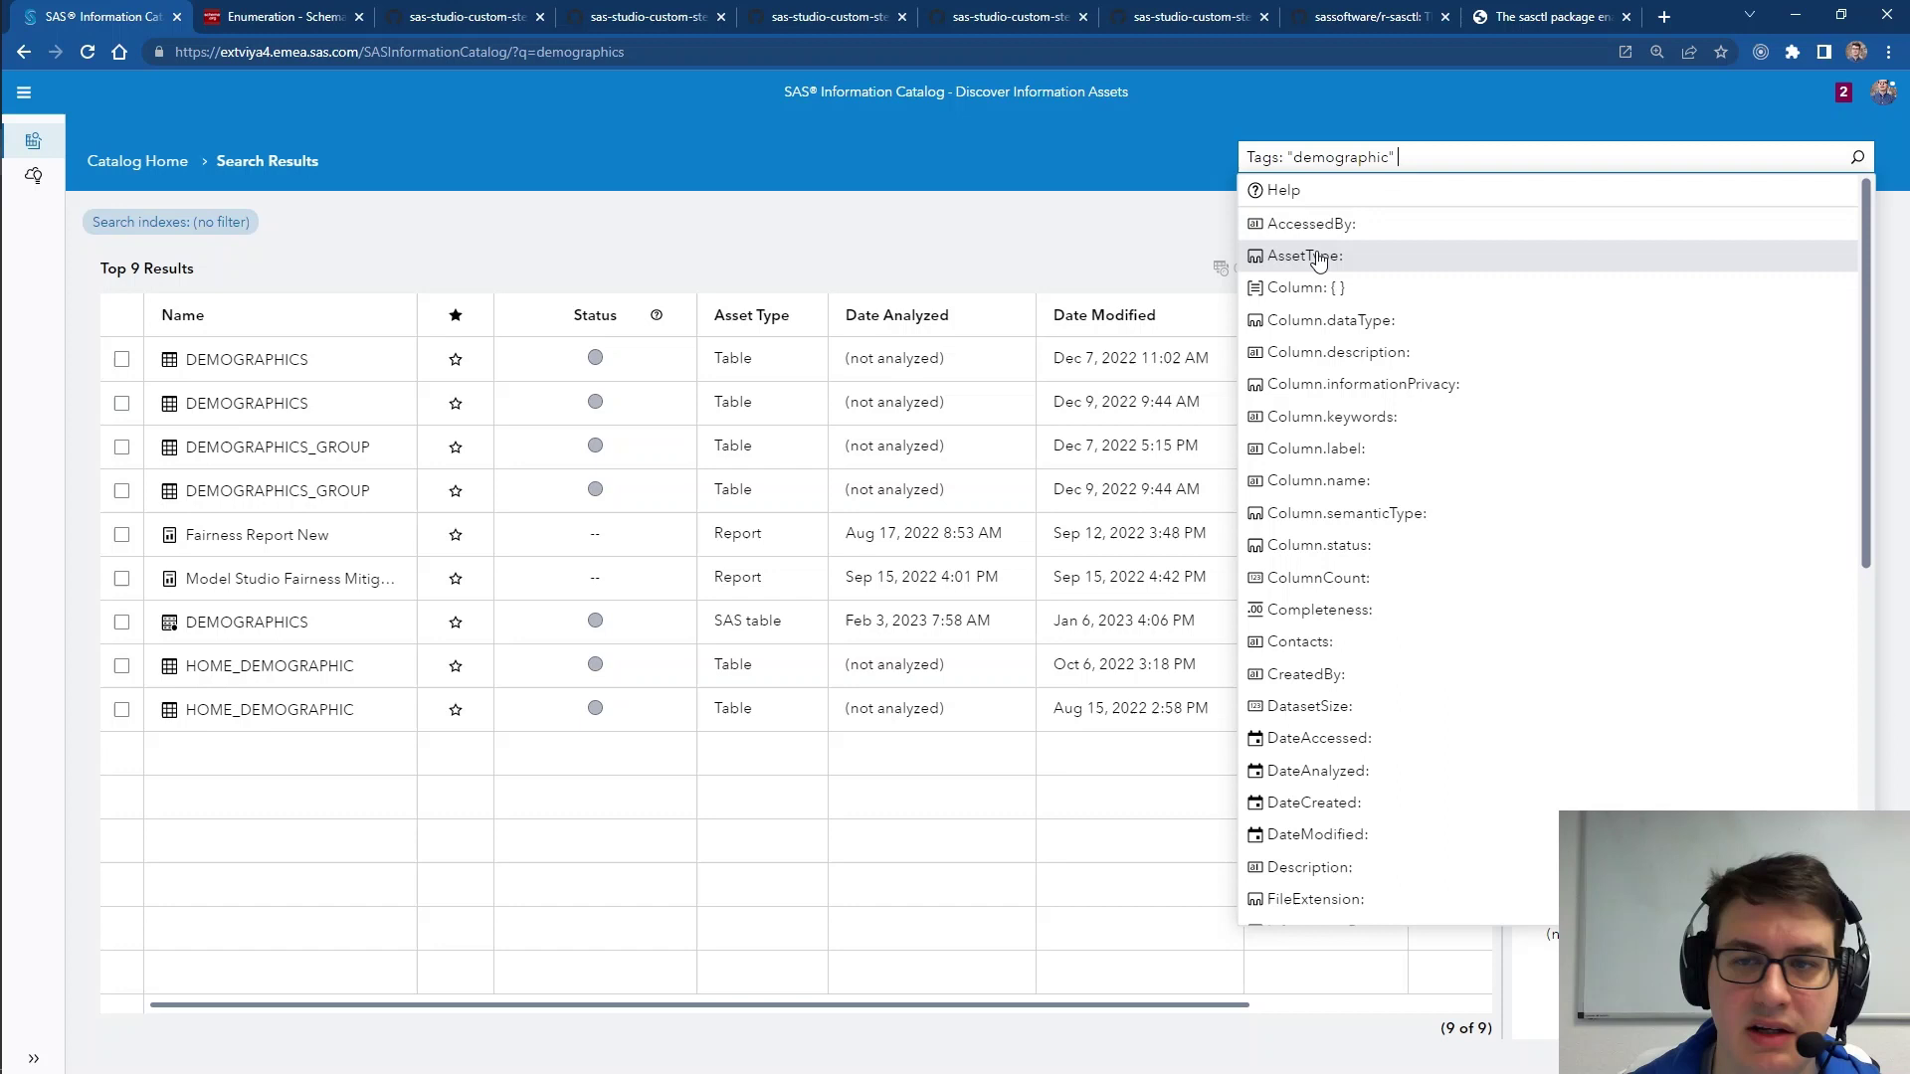
pyautogui.press('Return')
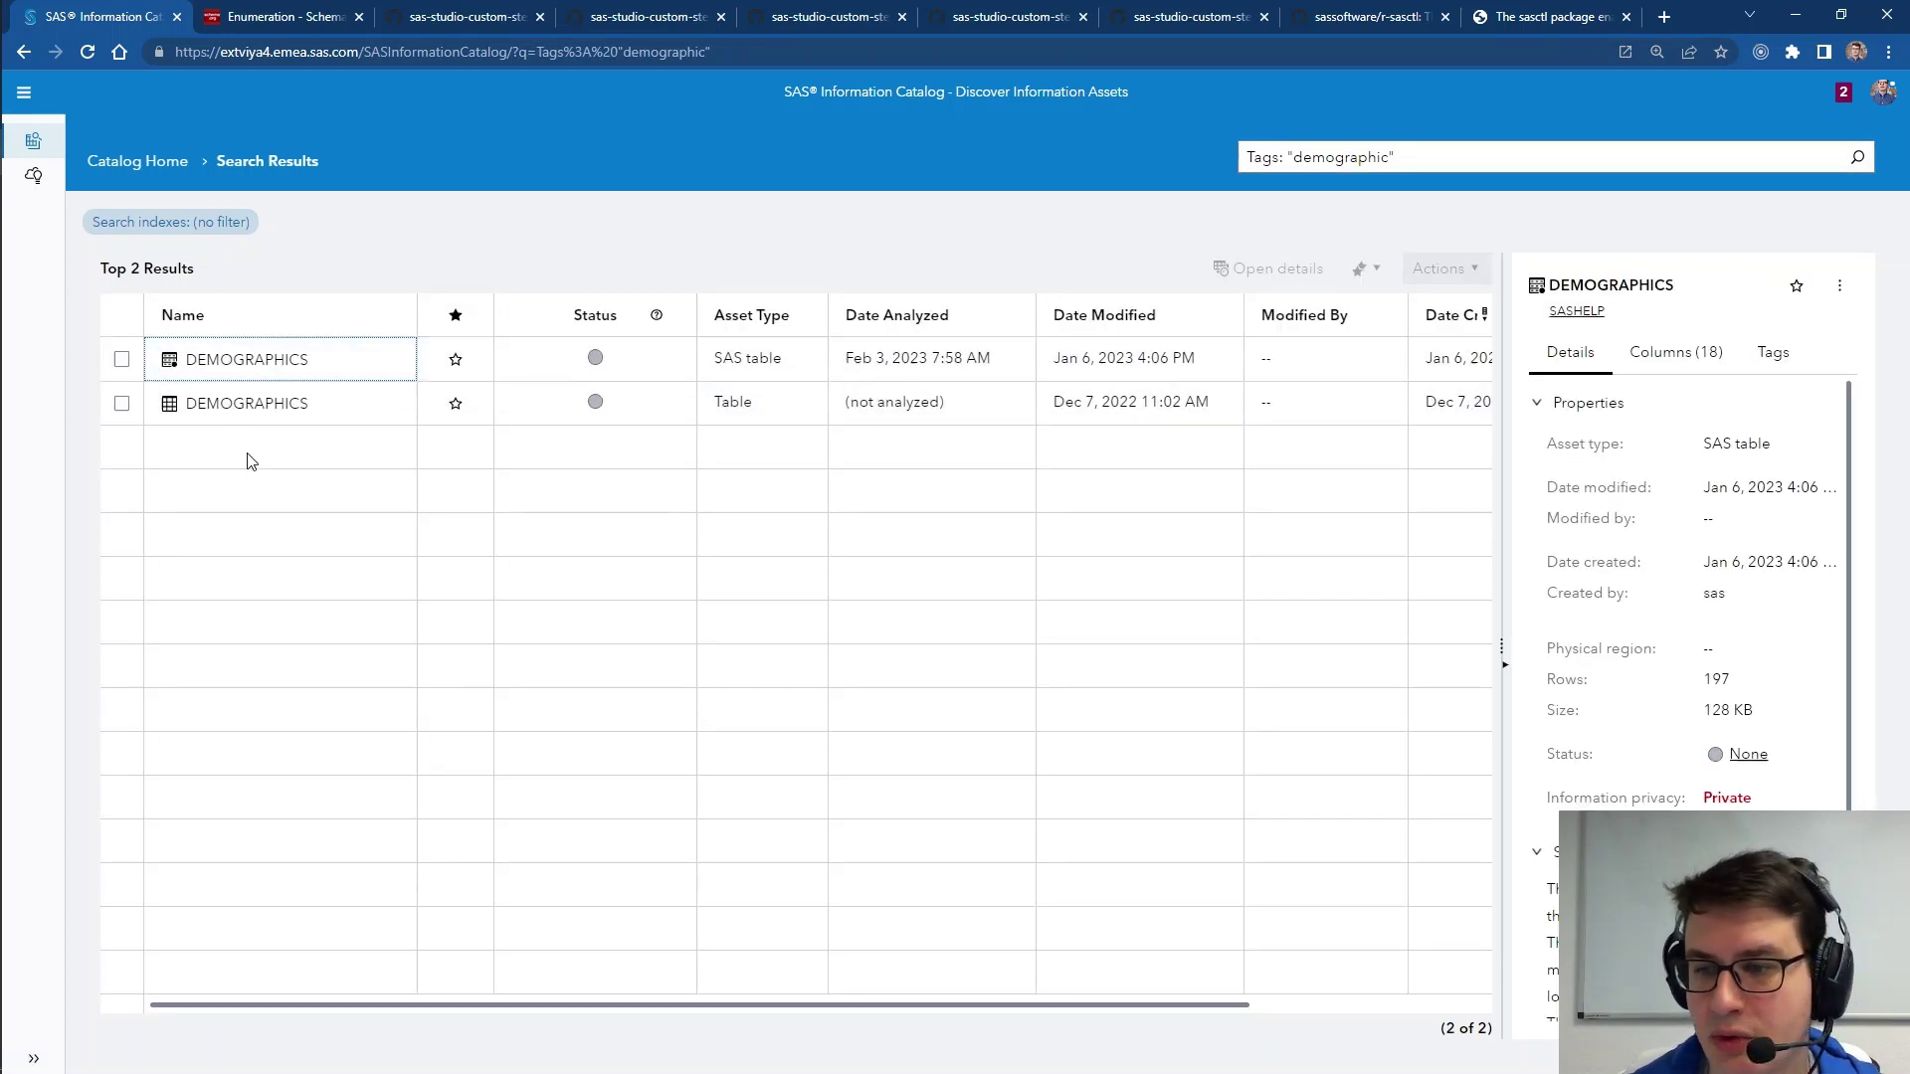
pyautogui.scroll(-3, 1767, 811)
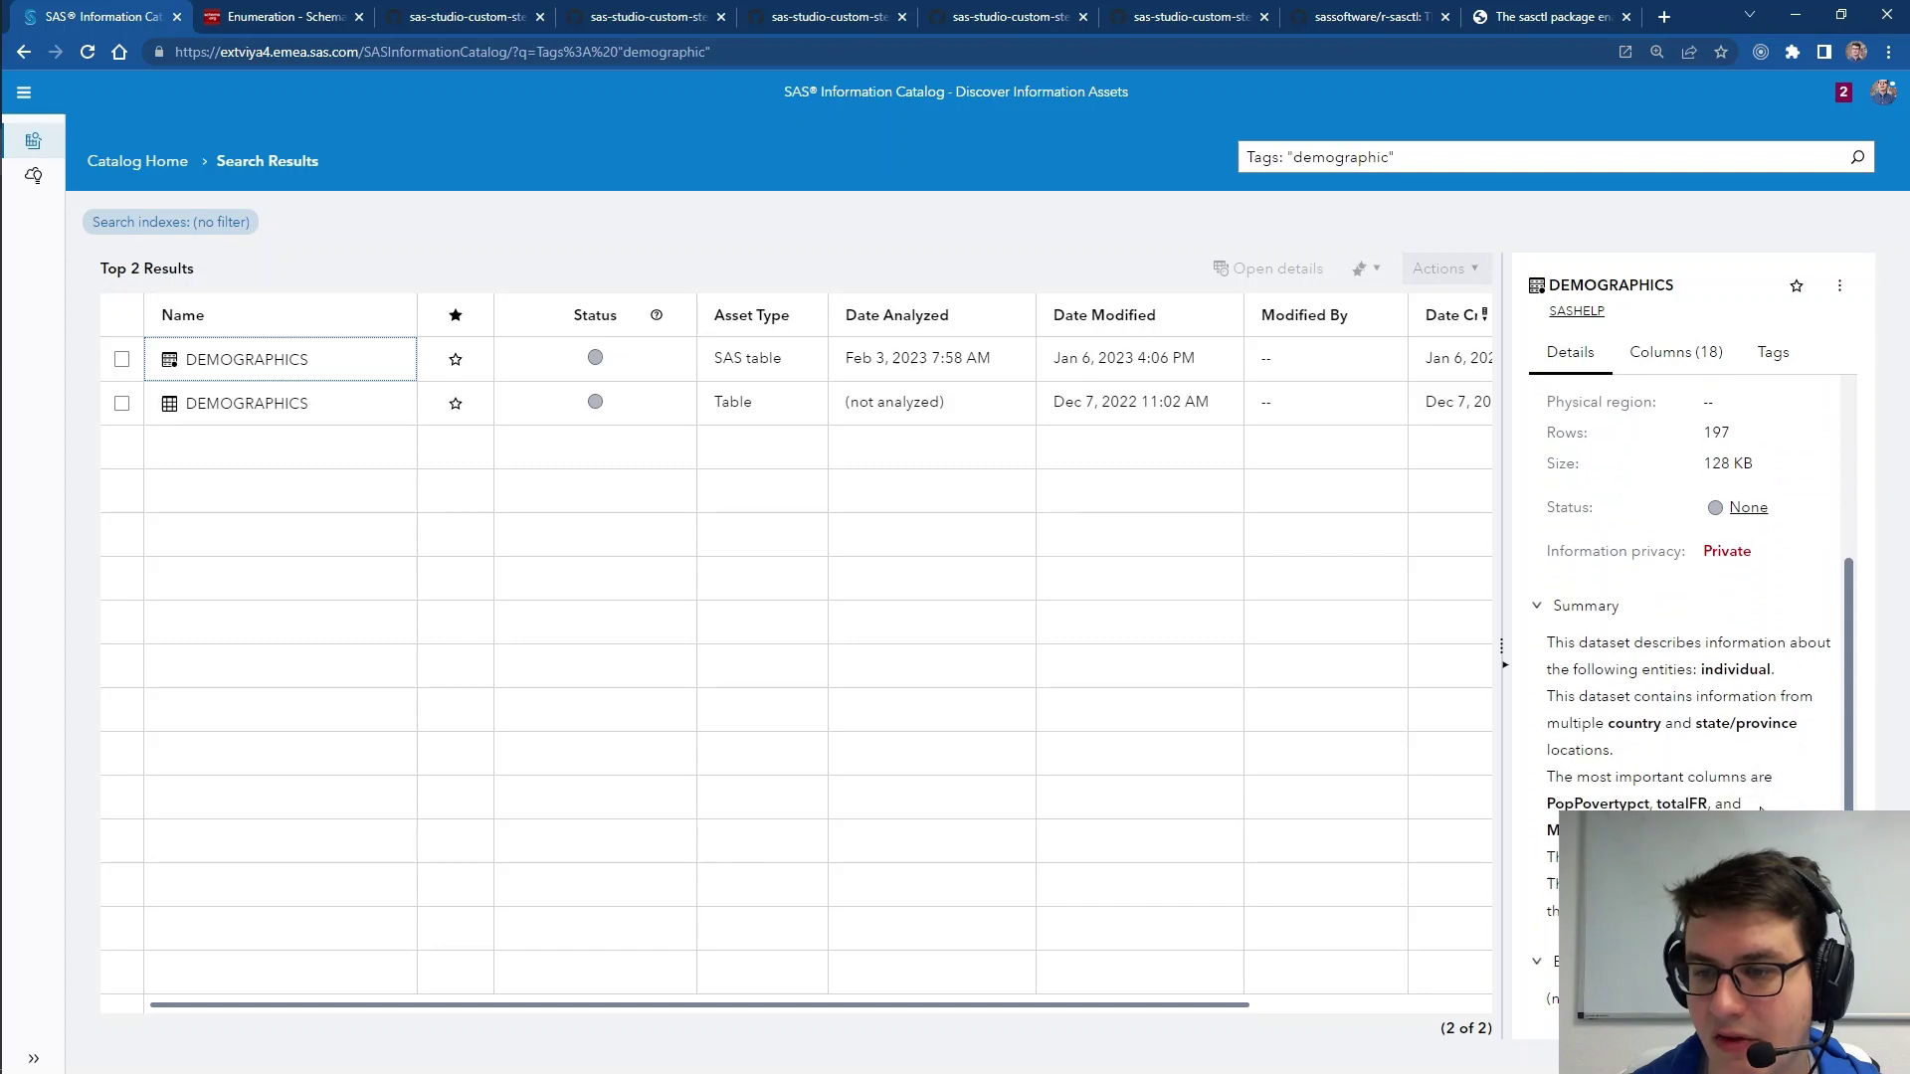
pyautogui.scroll(3, 1760, 811)
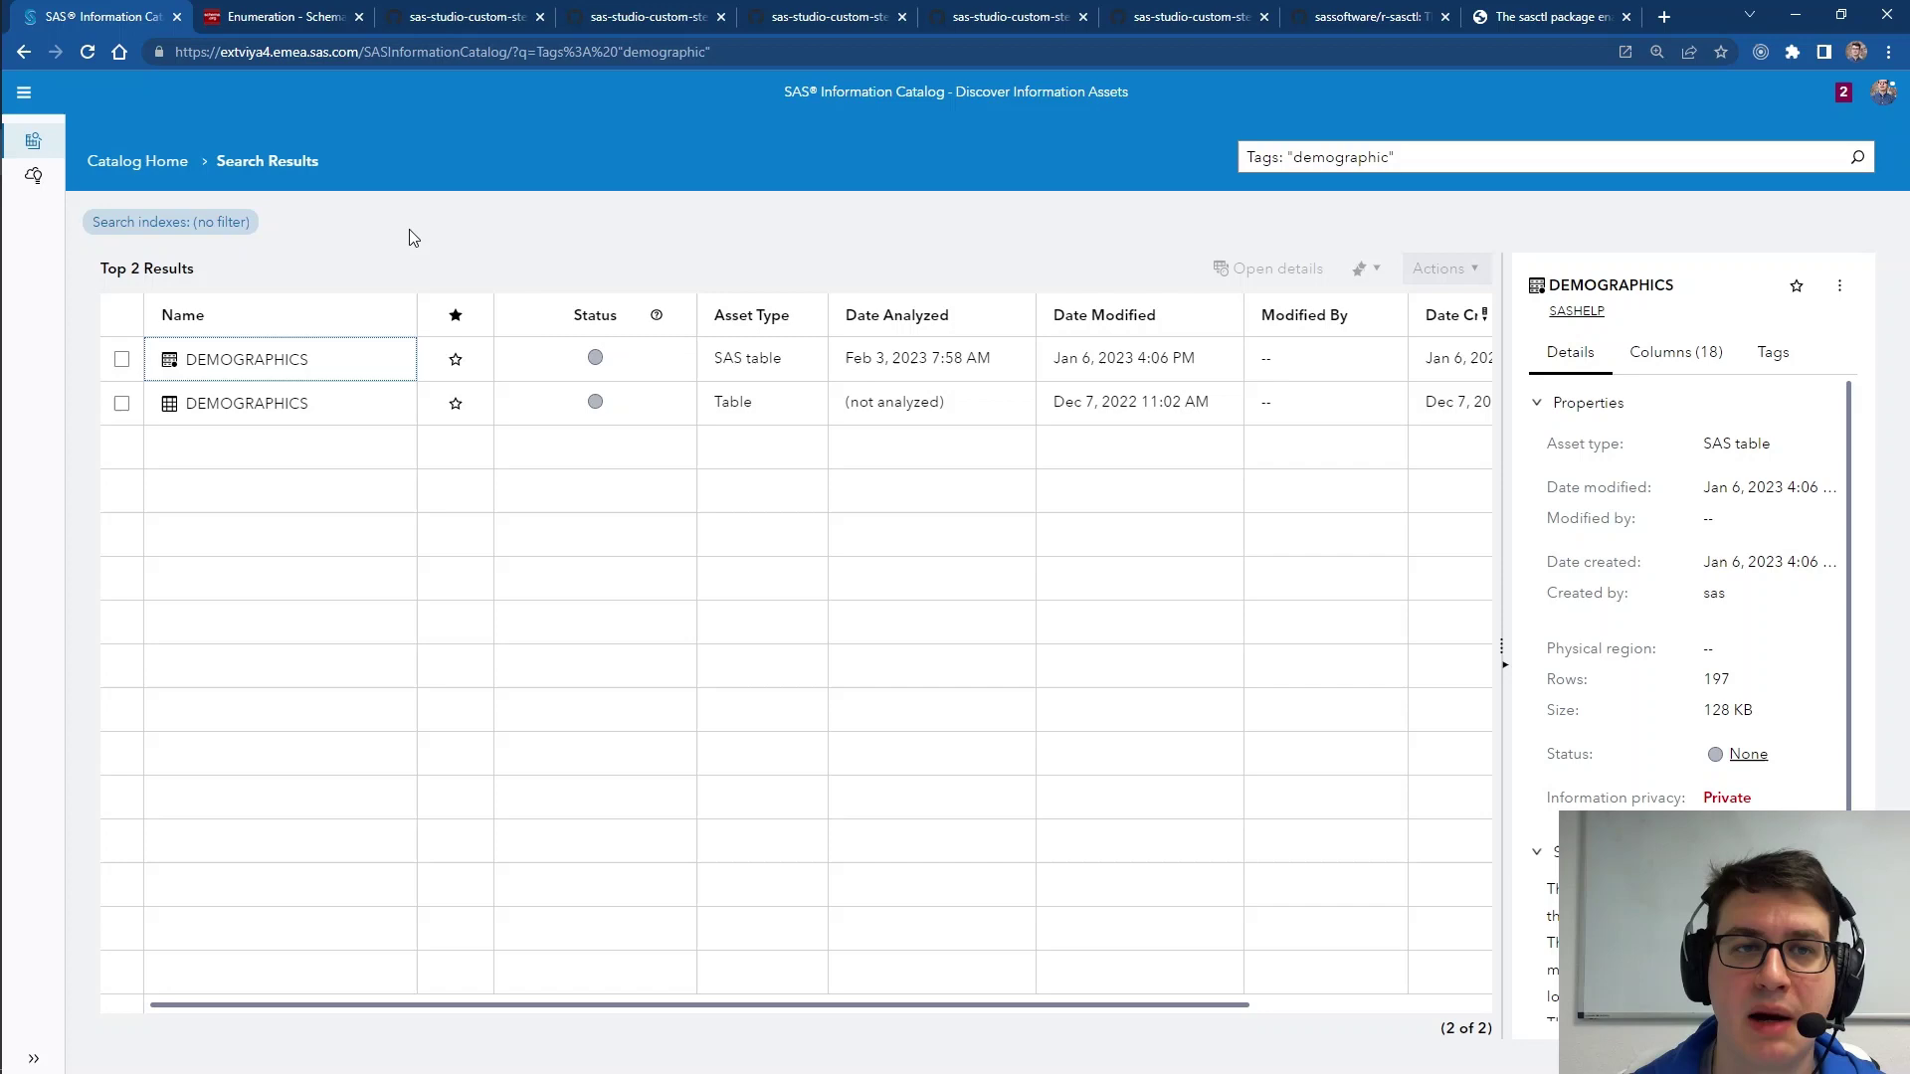
# Step: Read the README of the CAS - Load Tables from Folders in Filesystem custom step, then go to the Git - Clone Git Repo step
pyautogui.click(453, 19)
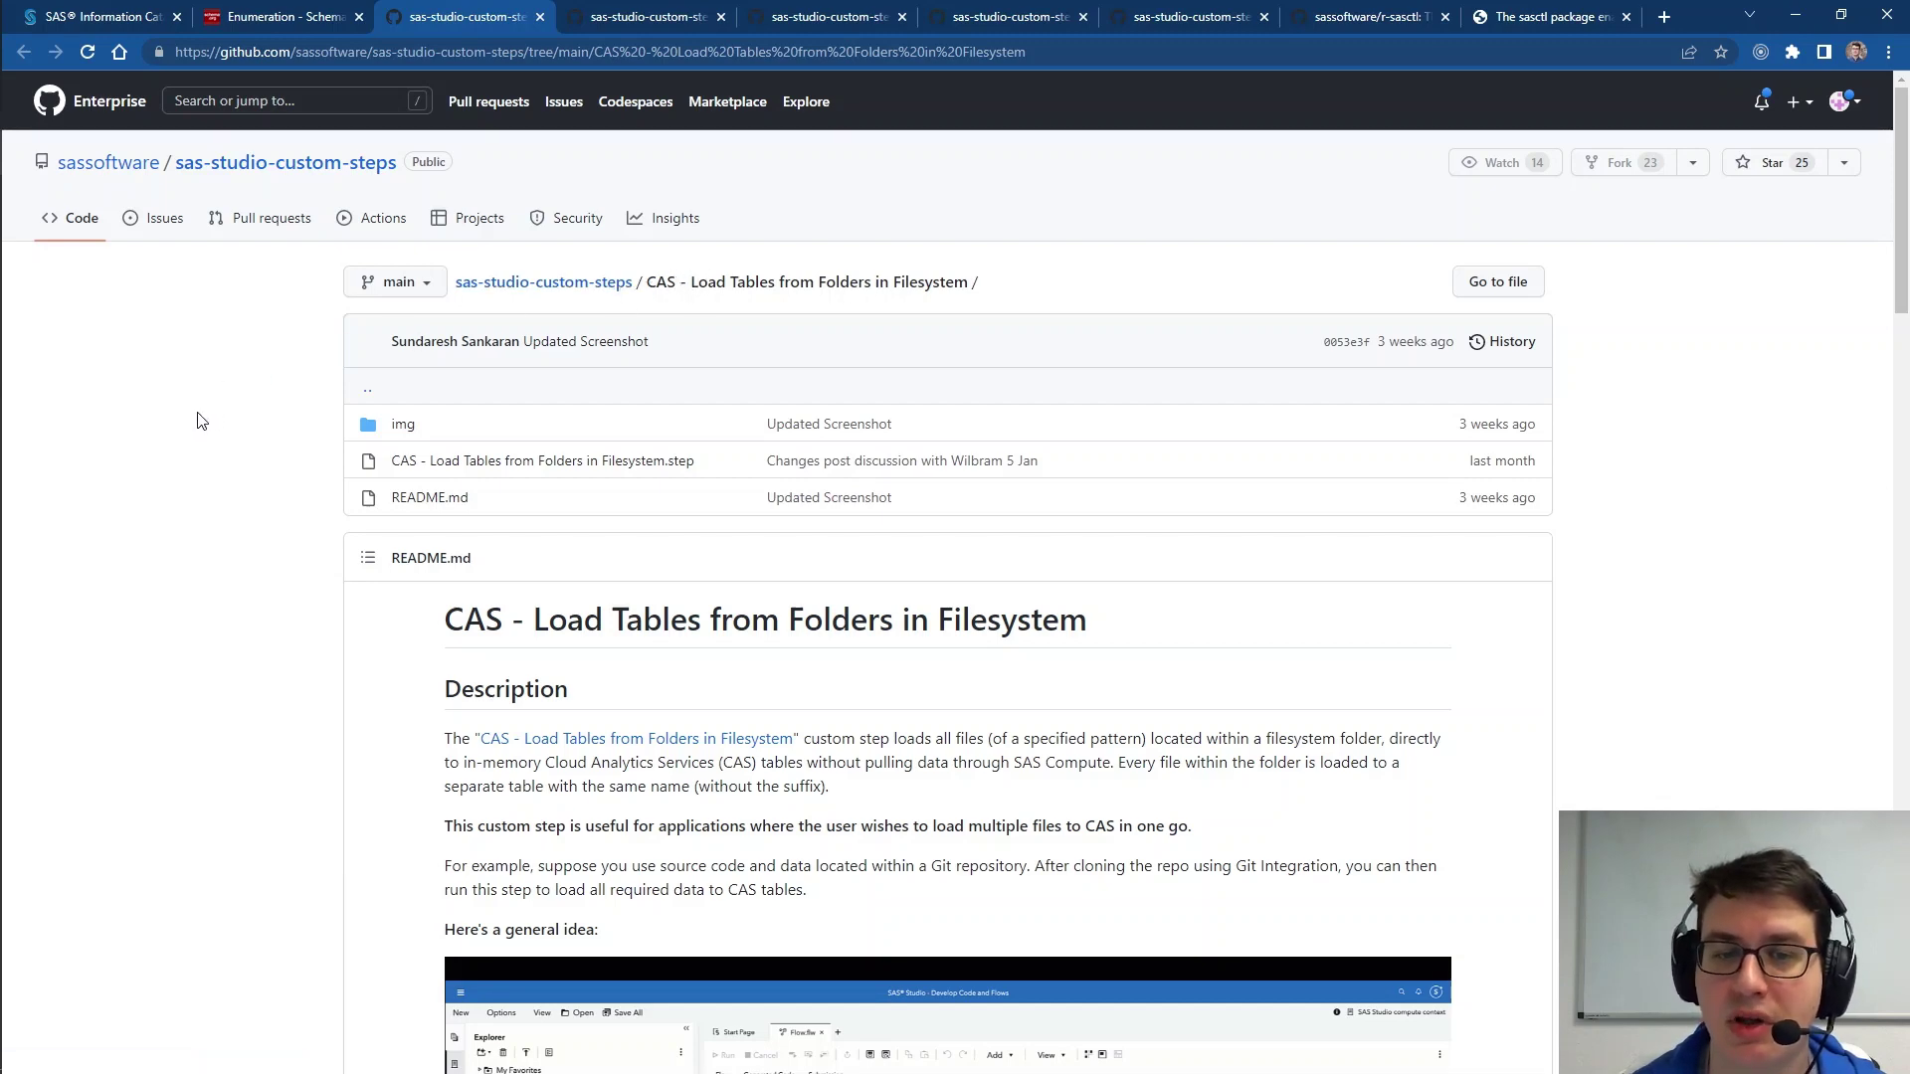
pyautogui.scroll(-1, 201, 421)
pyautogui.scroll(-5, 201, 421)
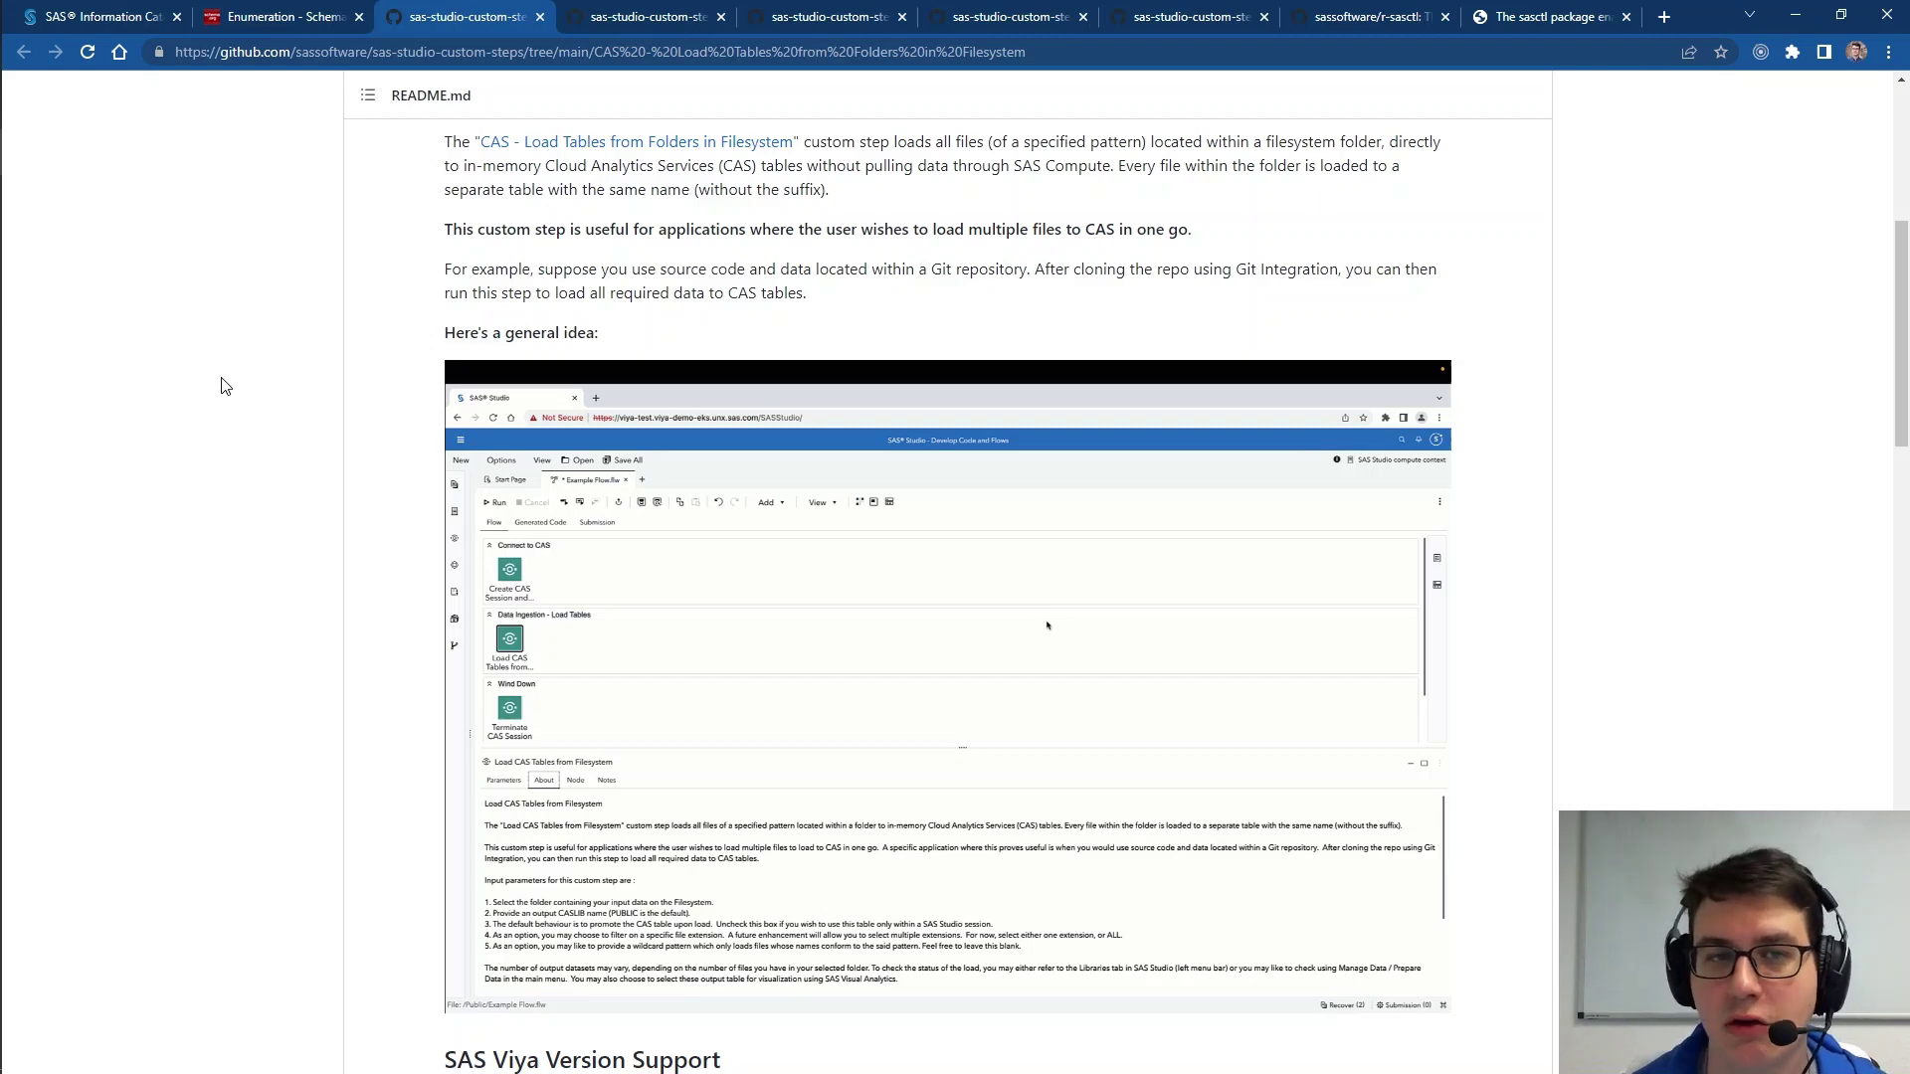
pyautogui.hotkey('ctrl', 'Tab')
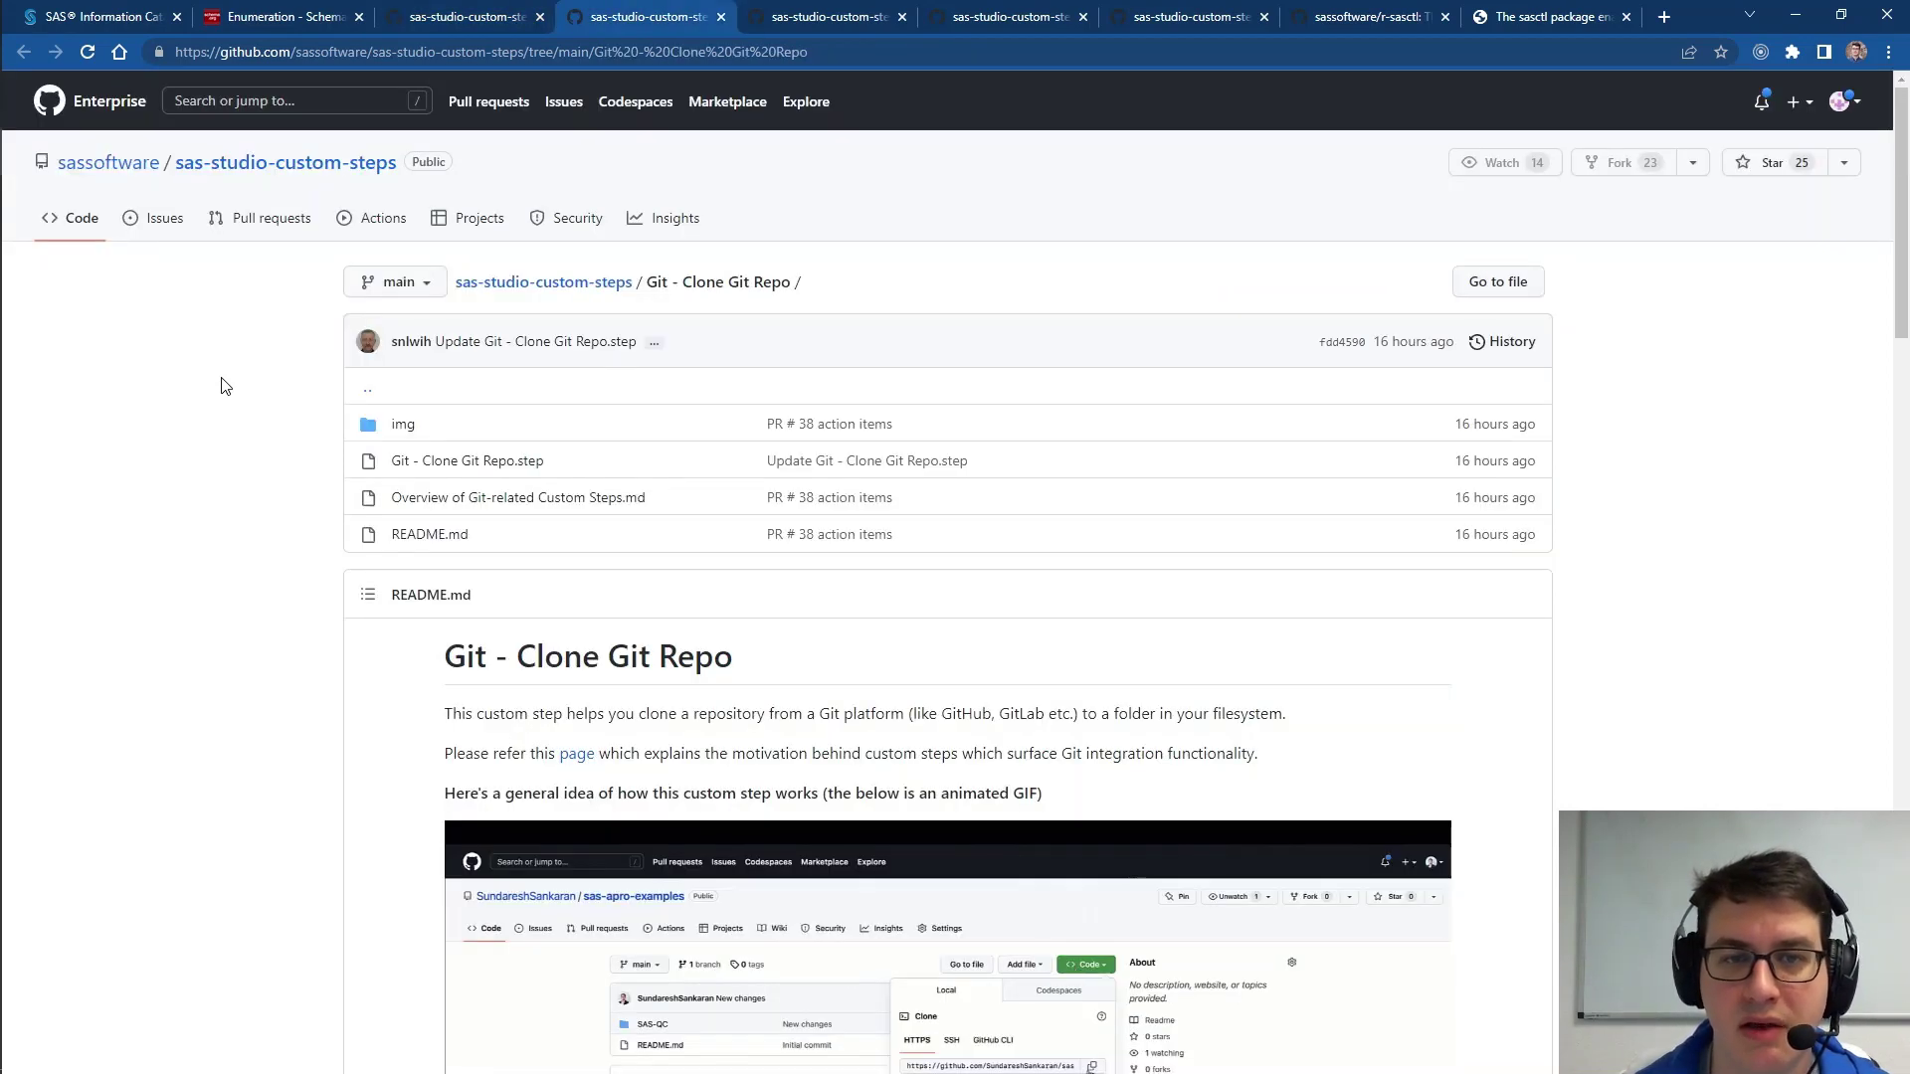
# Step: Read through the Git - Clone Git Repo README, then the Git - Delete Local Repo README
pyautogui.scroll(-2, 225, 386)
pyautogui.scroll(-1, 219, 380)
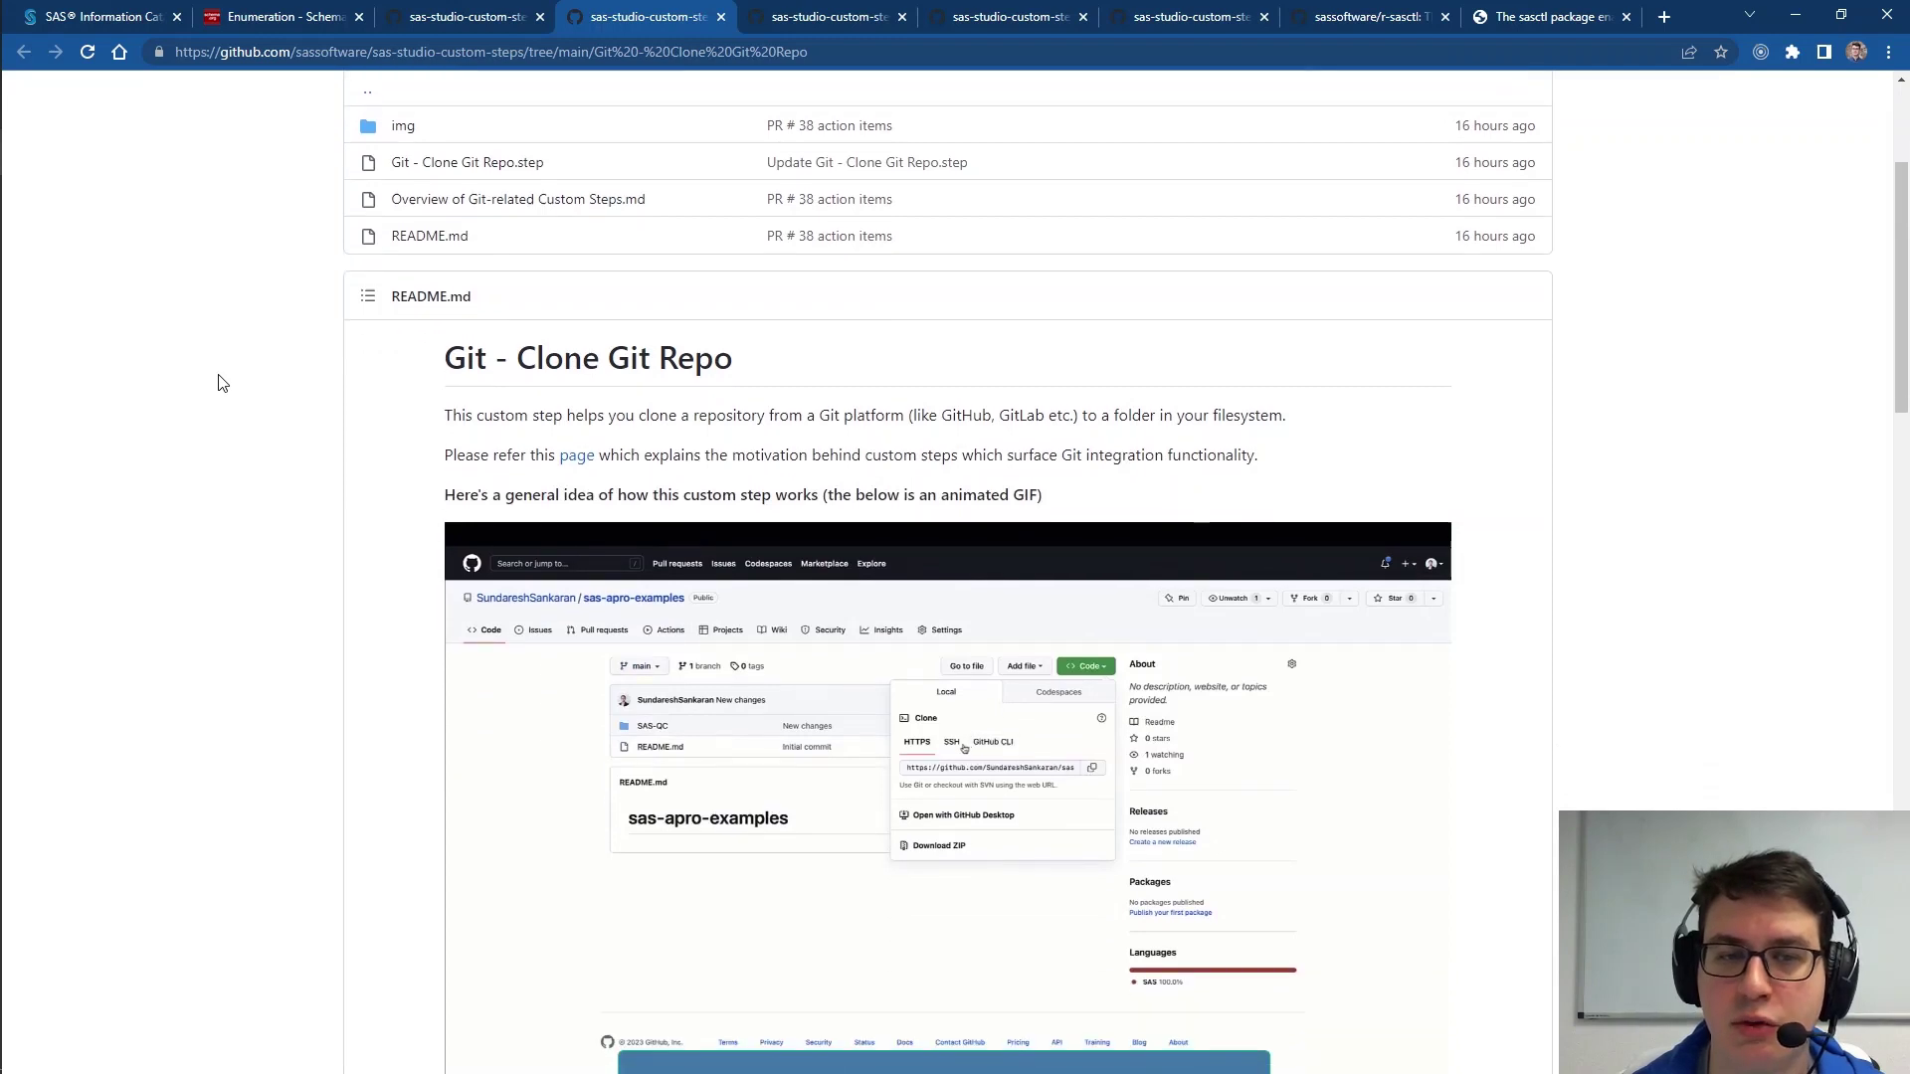
pyautogui.scroll(-1, 217, 378)
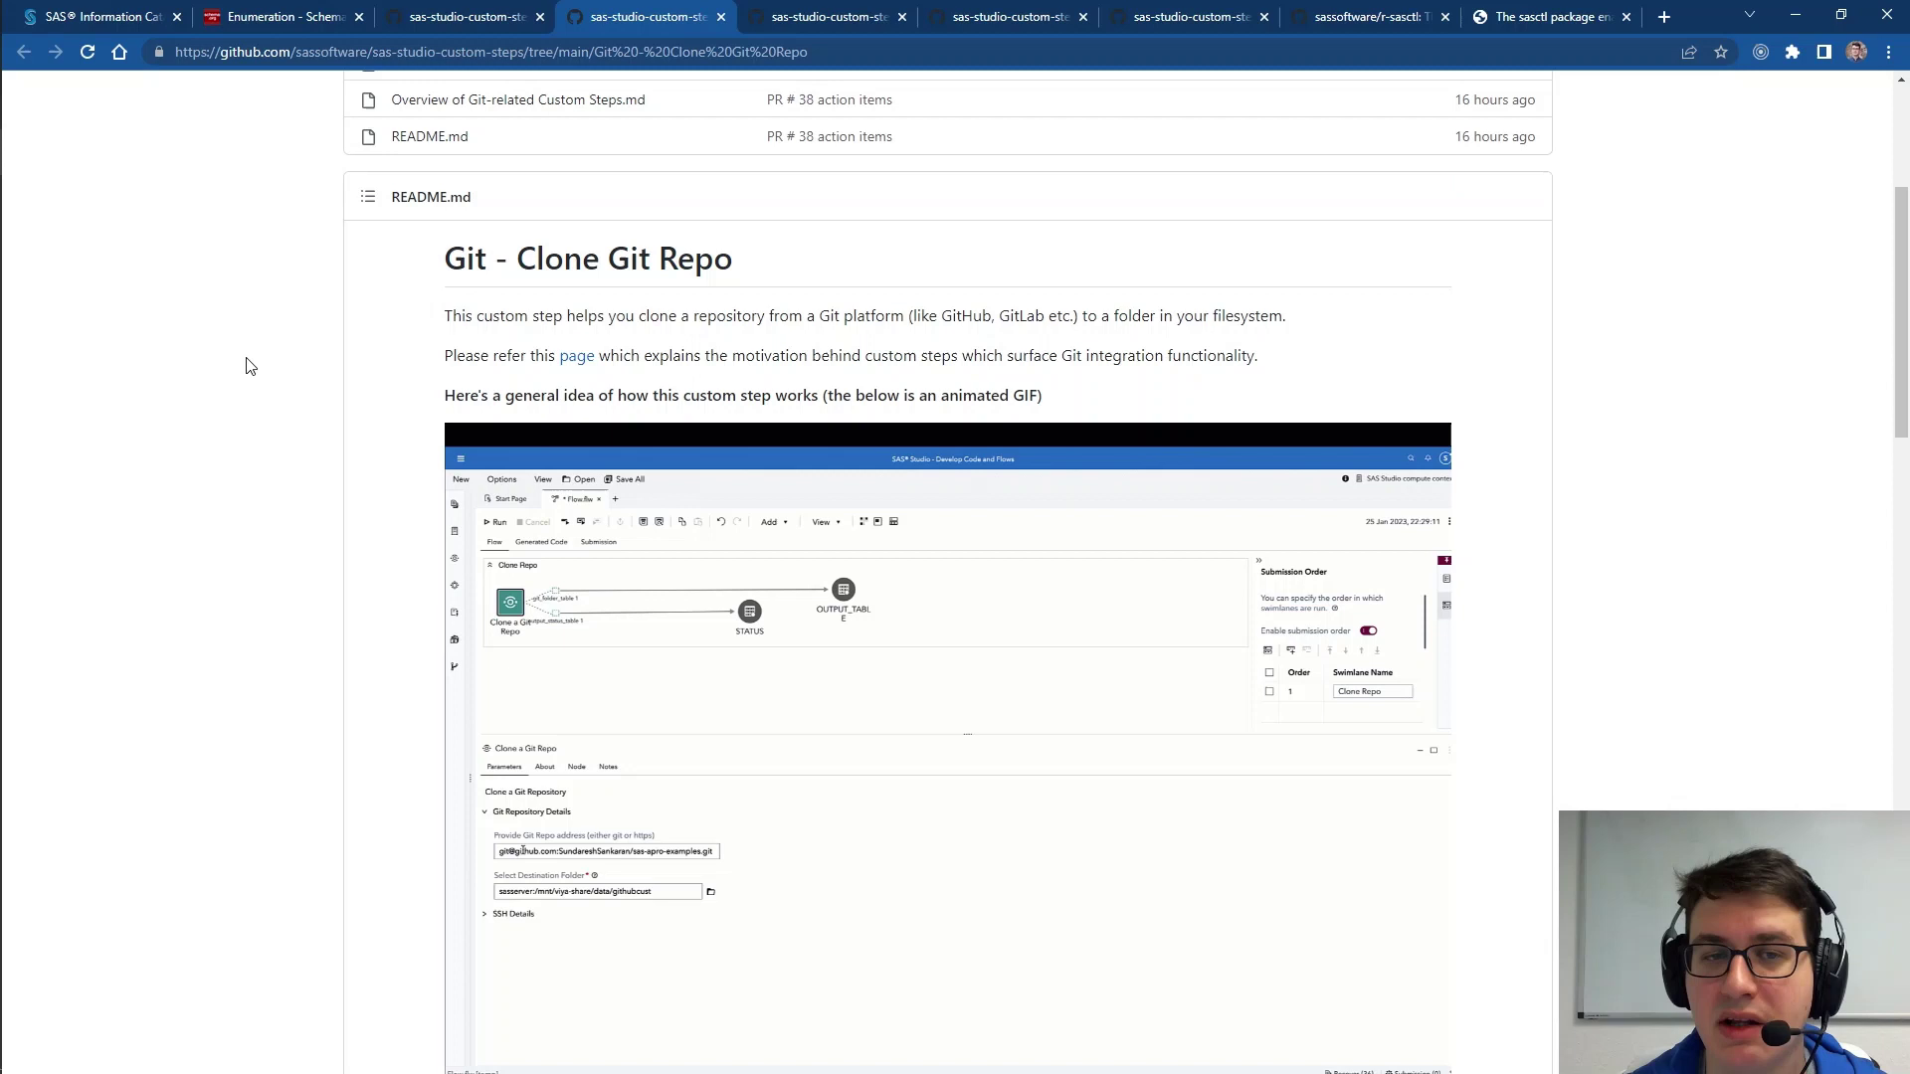
pyautogui.hotkey('ctrl', 'Tab')
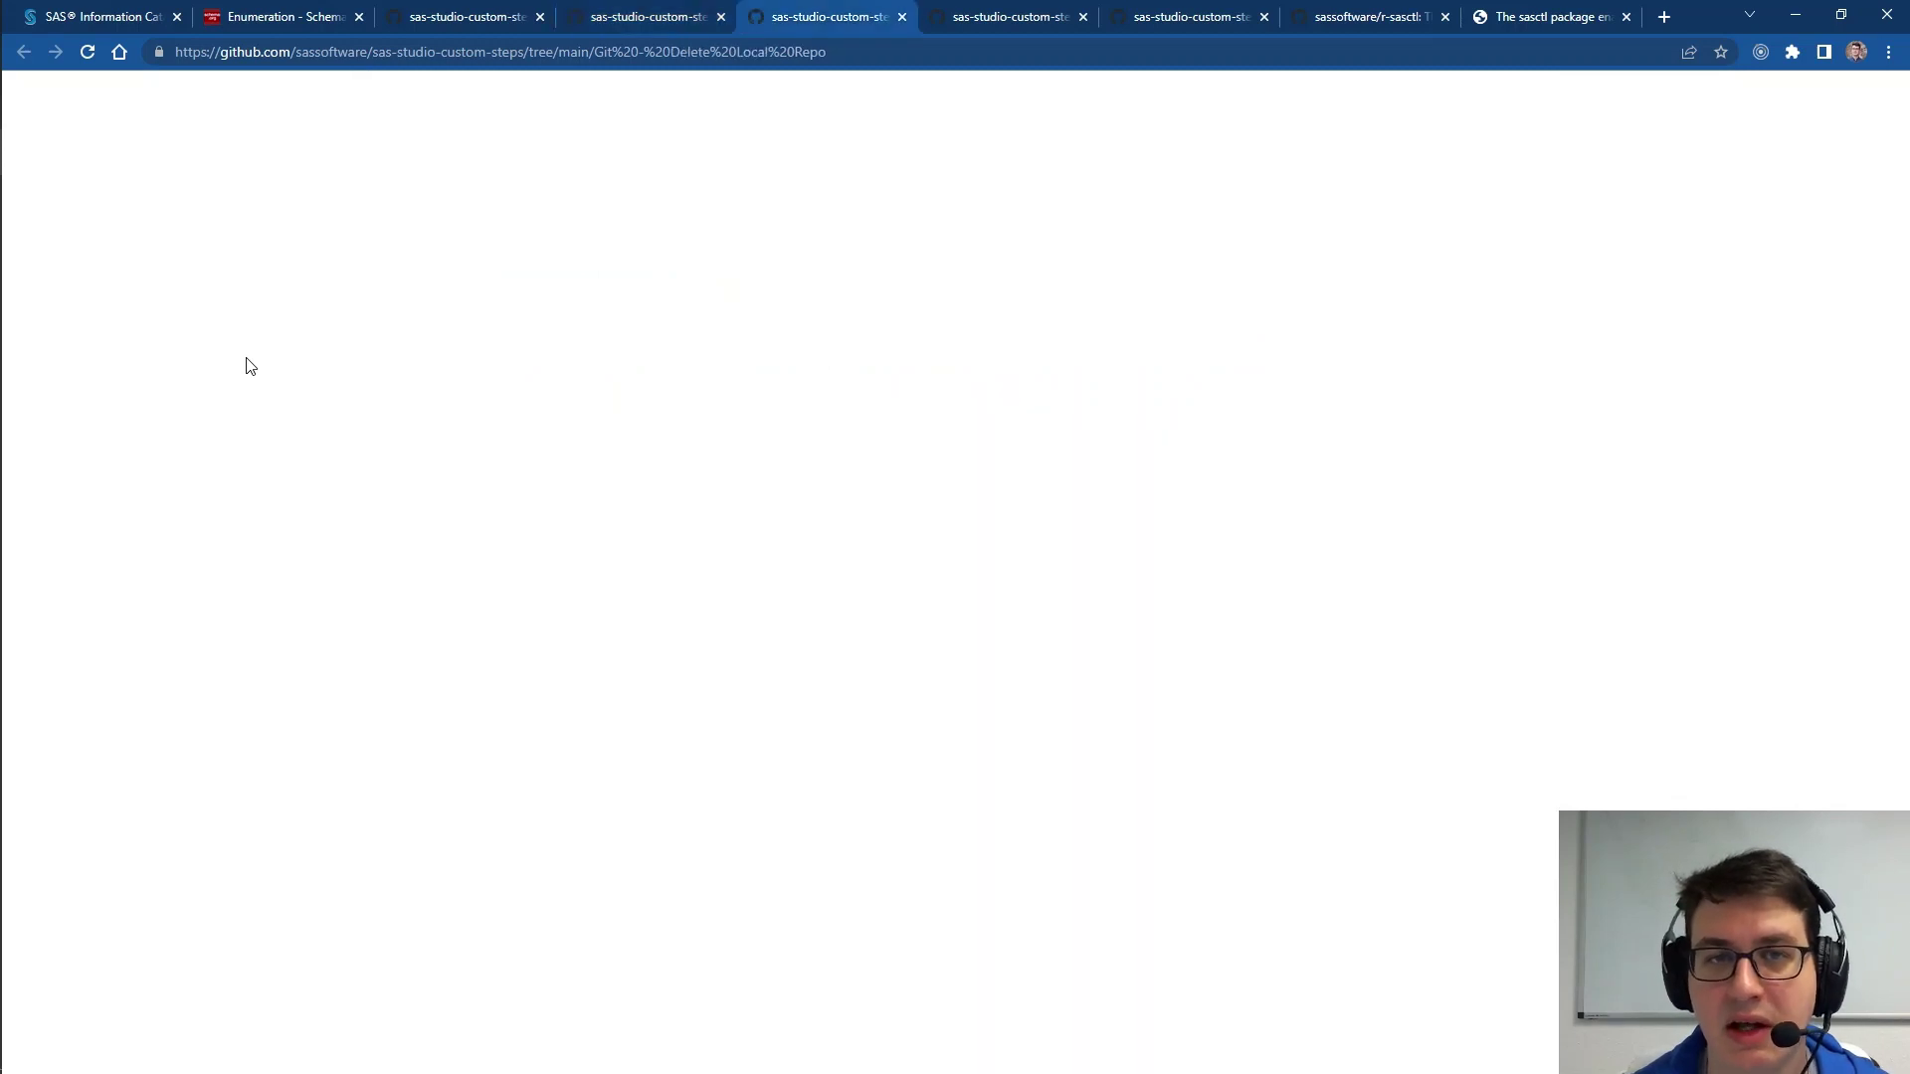
pyautogui.scroll(-3, 250, 366)
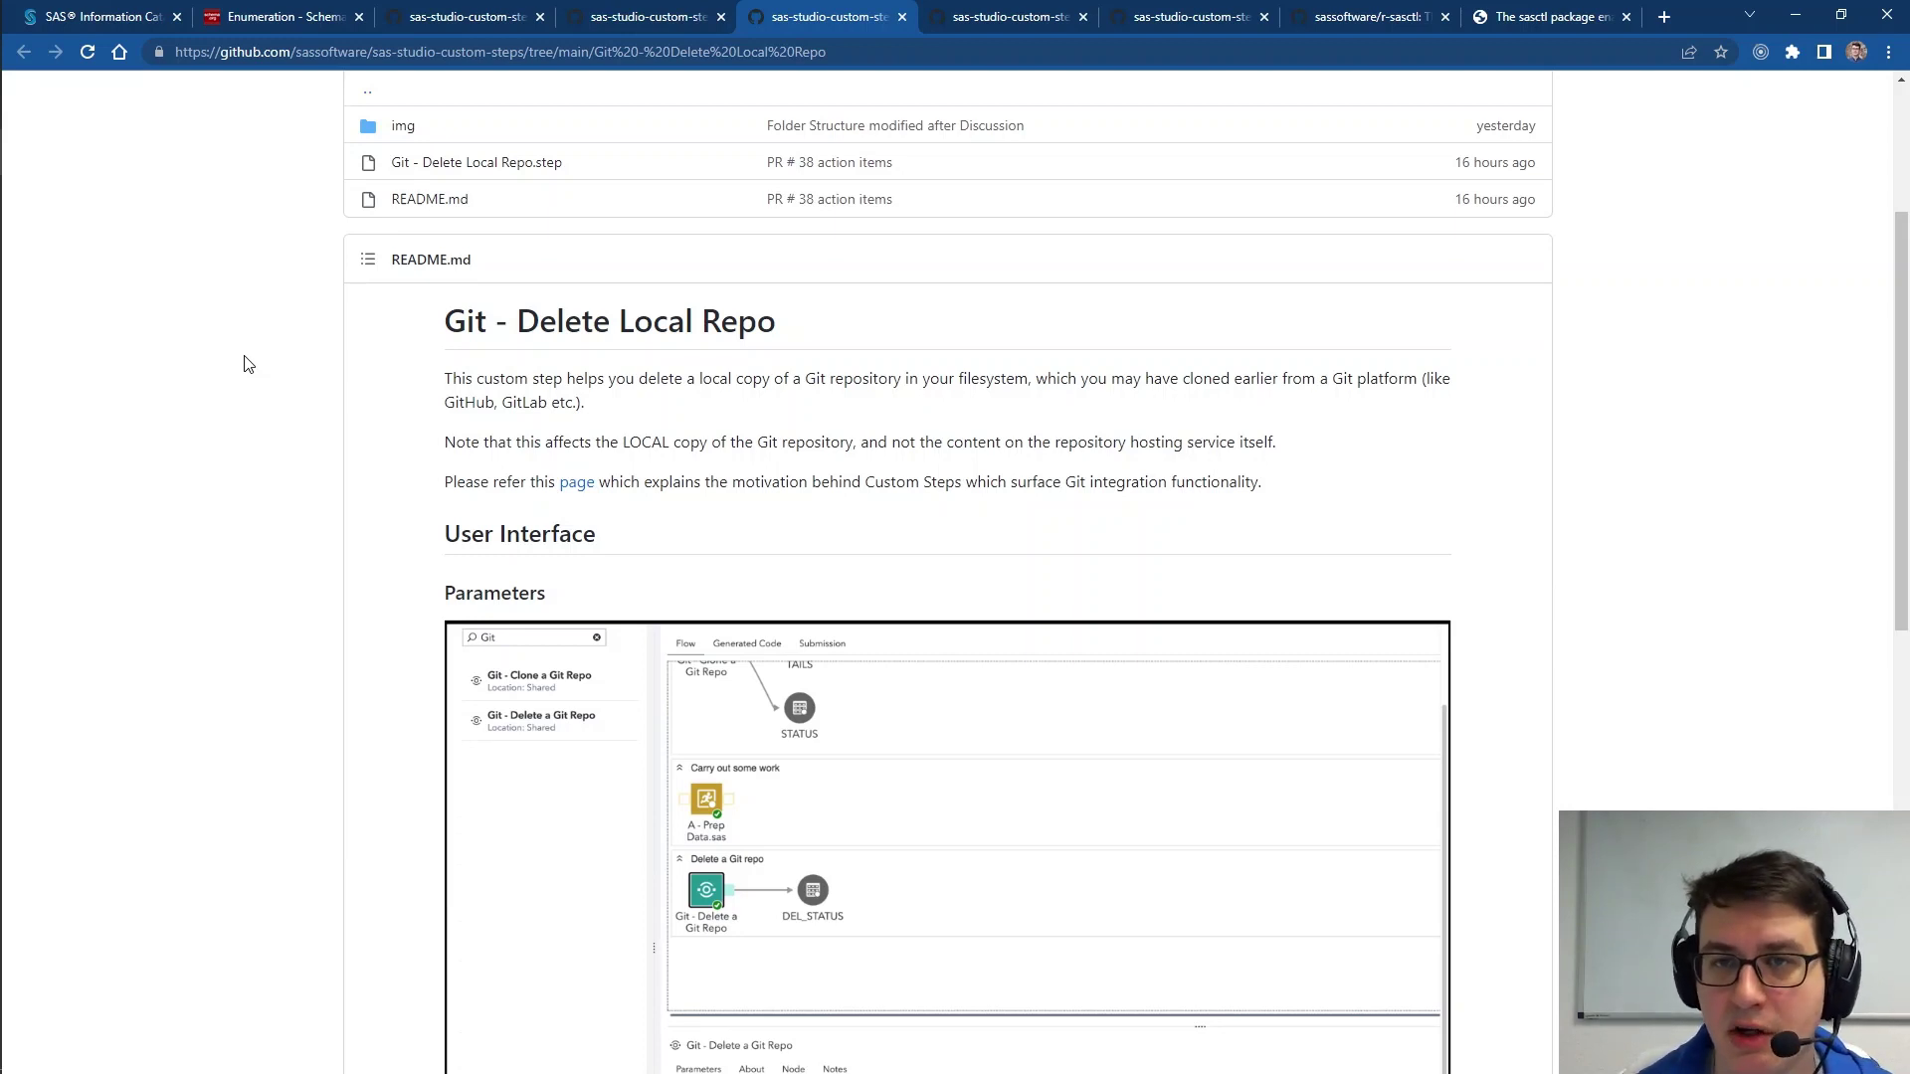
# Step: Read through the ADLS File Reader custom step's README and interface description
pyautogui.hotkey('ctrl', 'Tab')
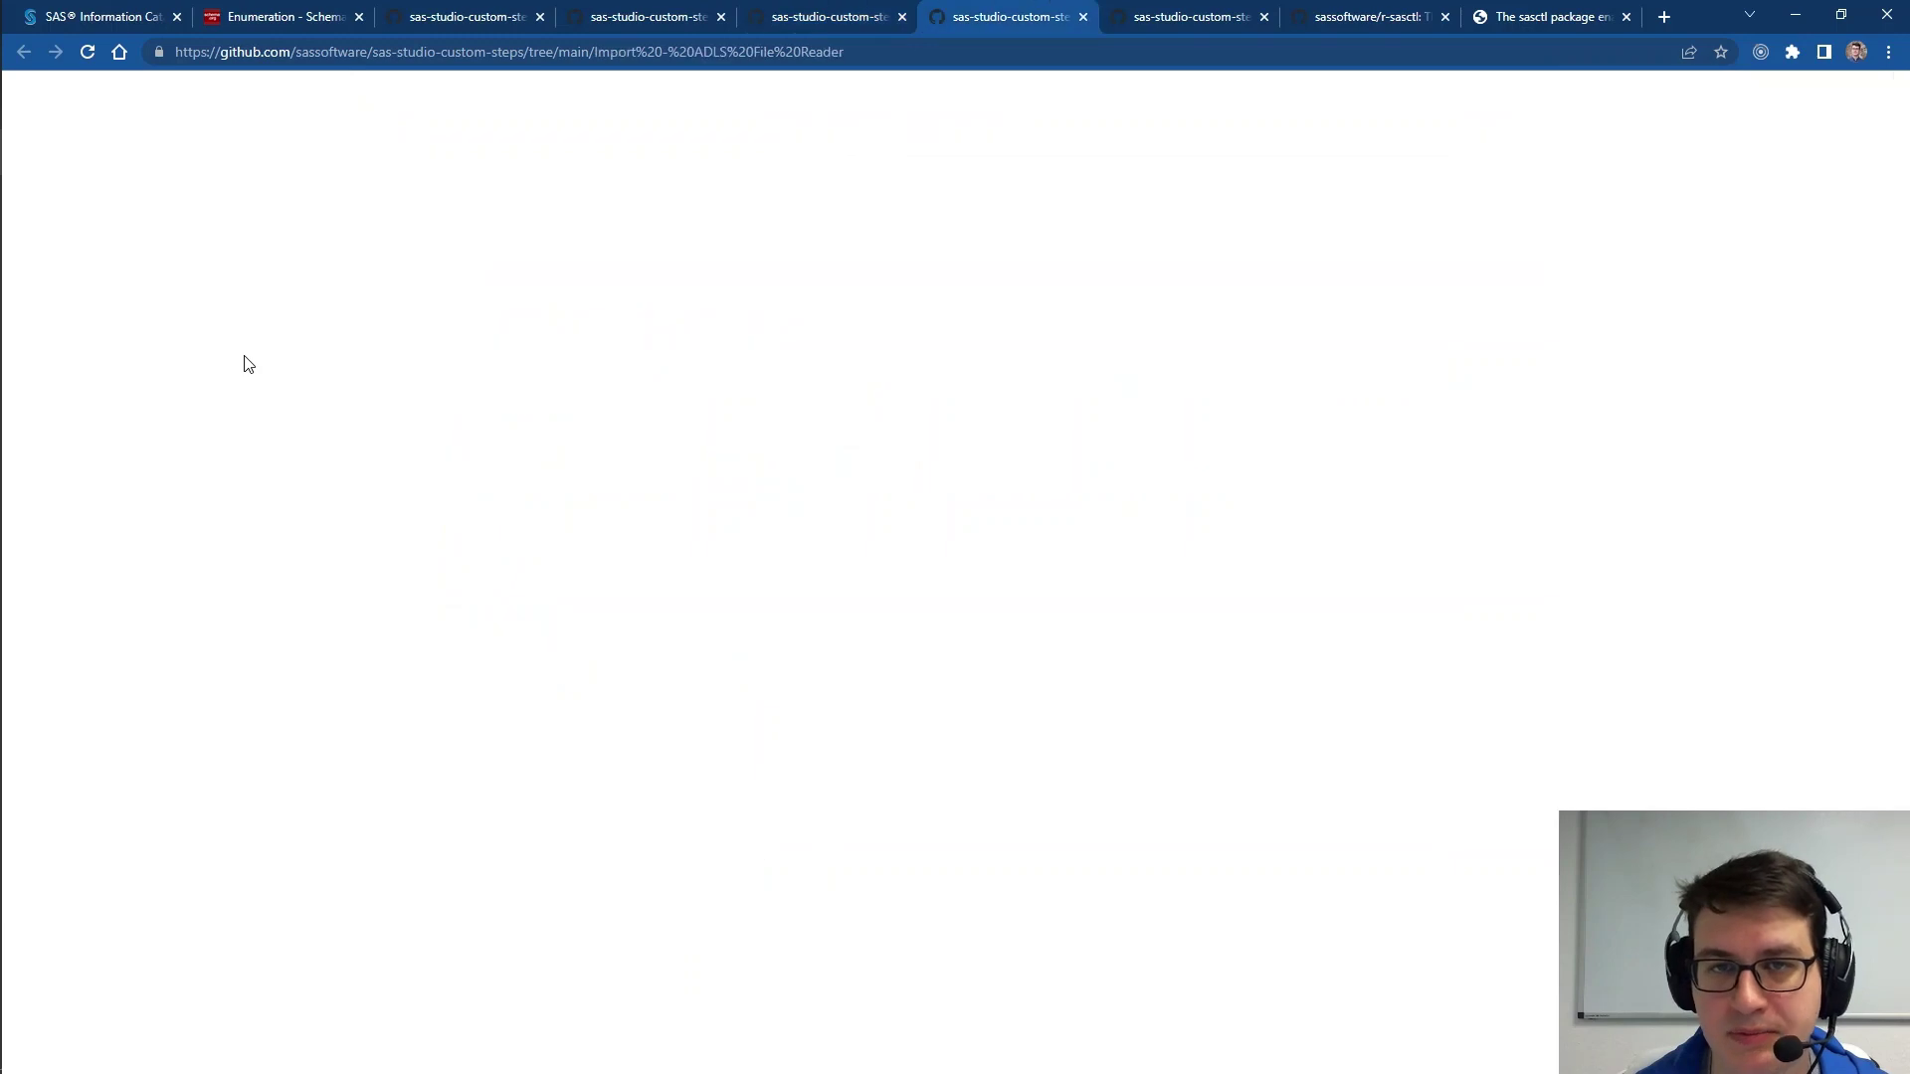
pyautogui.scroll(-2, 282, 416)
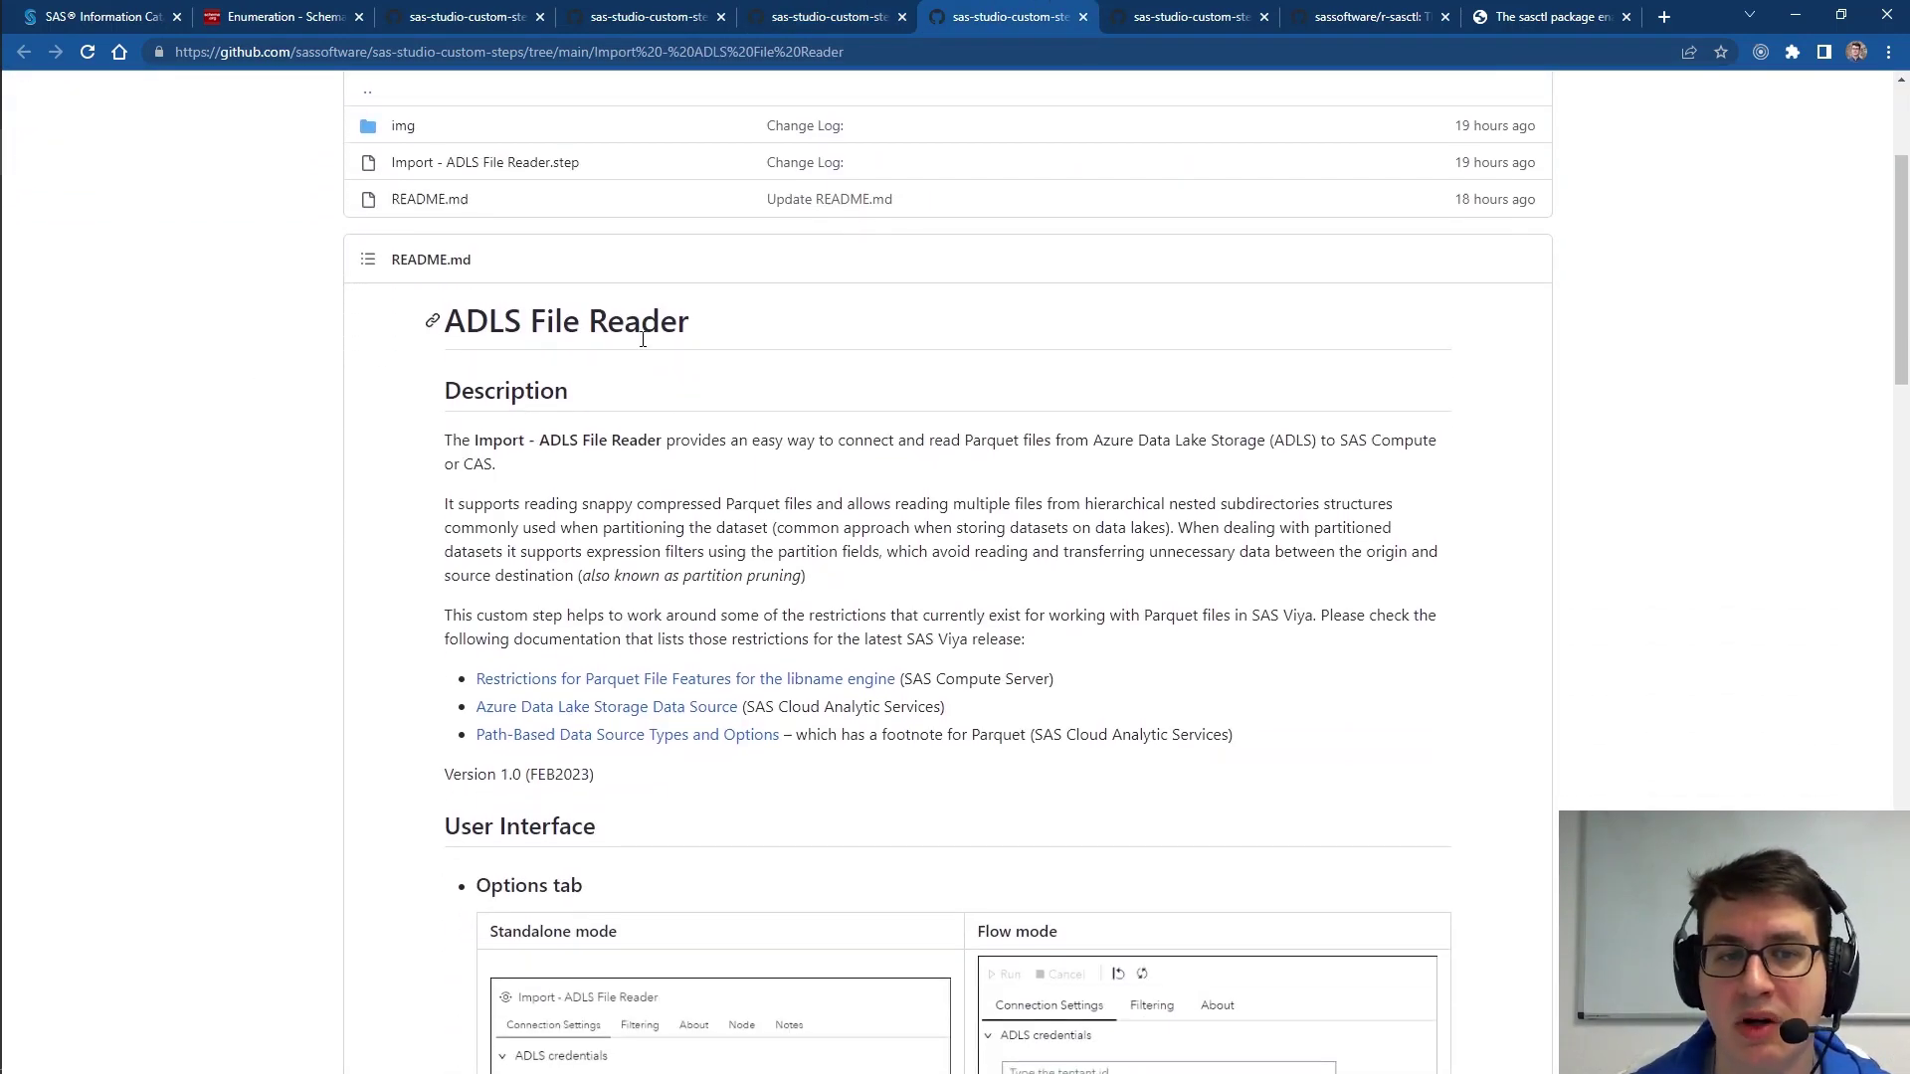
pyautogui.scroll(-2, 235, 375)
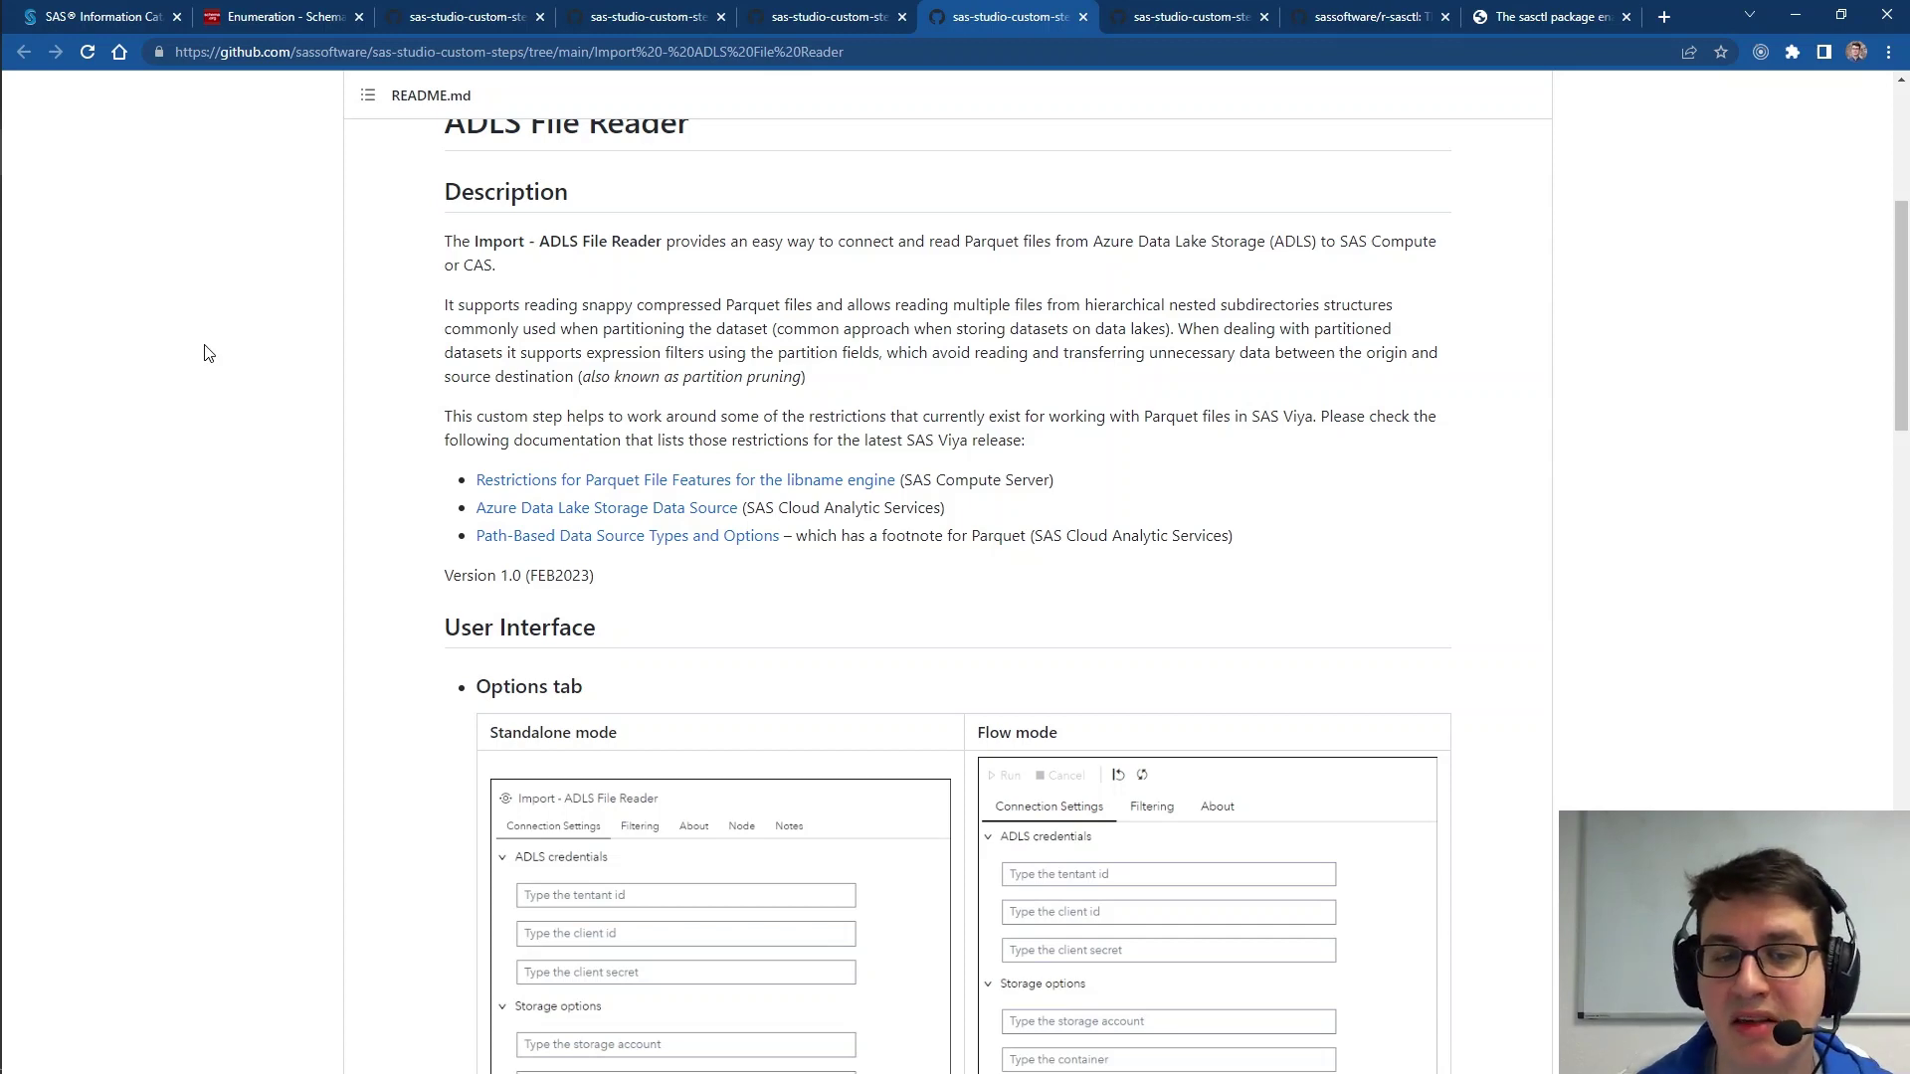
pyautogui.scroll(-3, 208, 354)
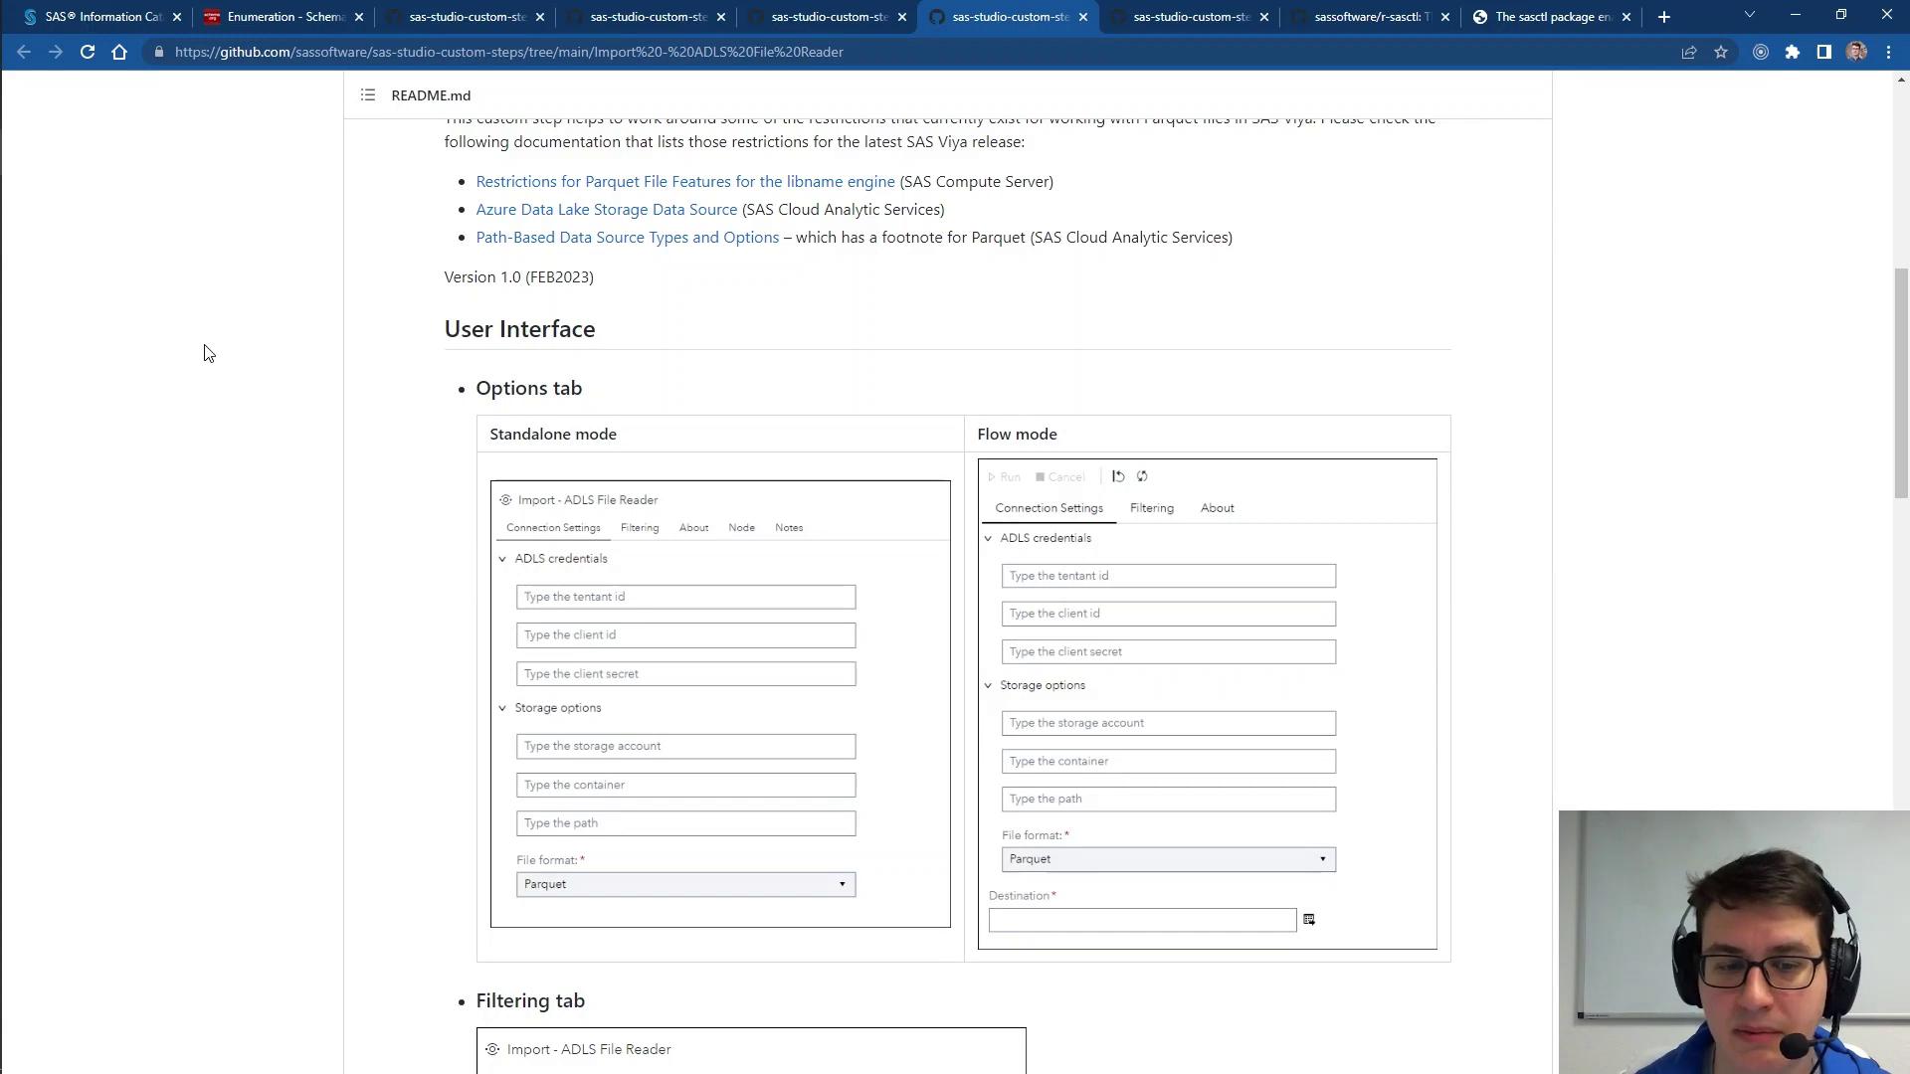
pyautogui.scroll(-2, 208, 353)
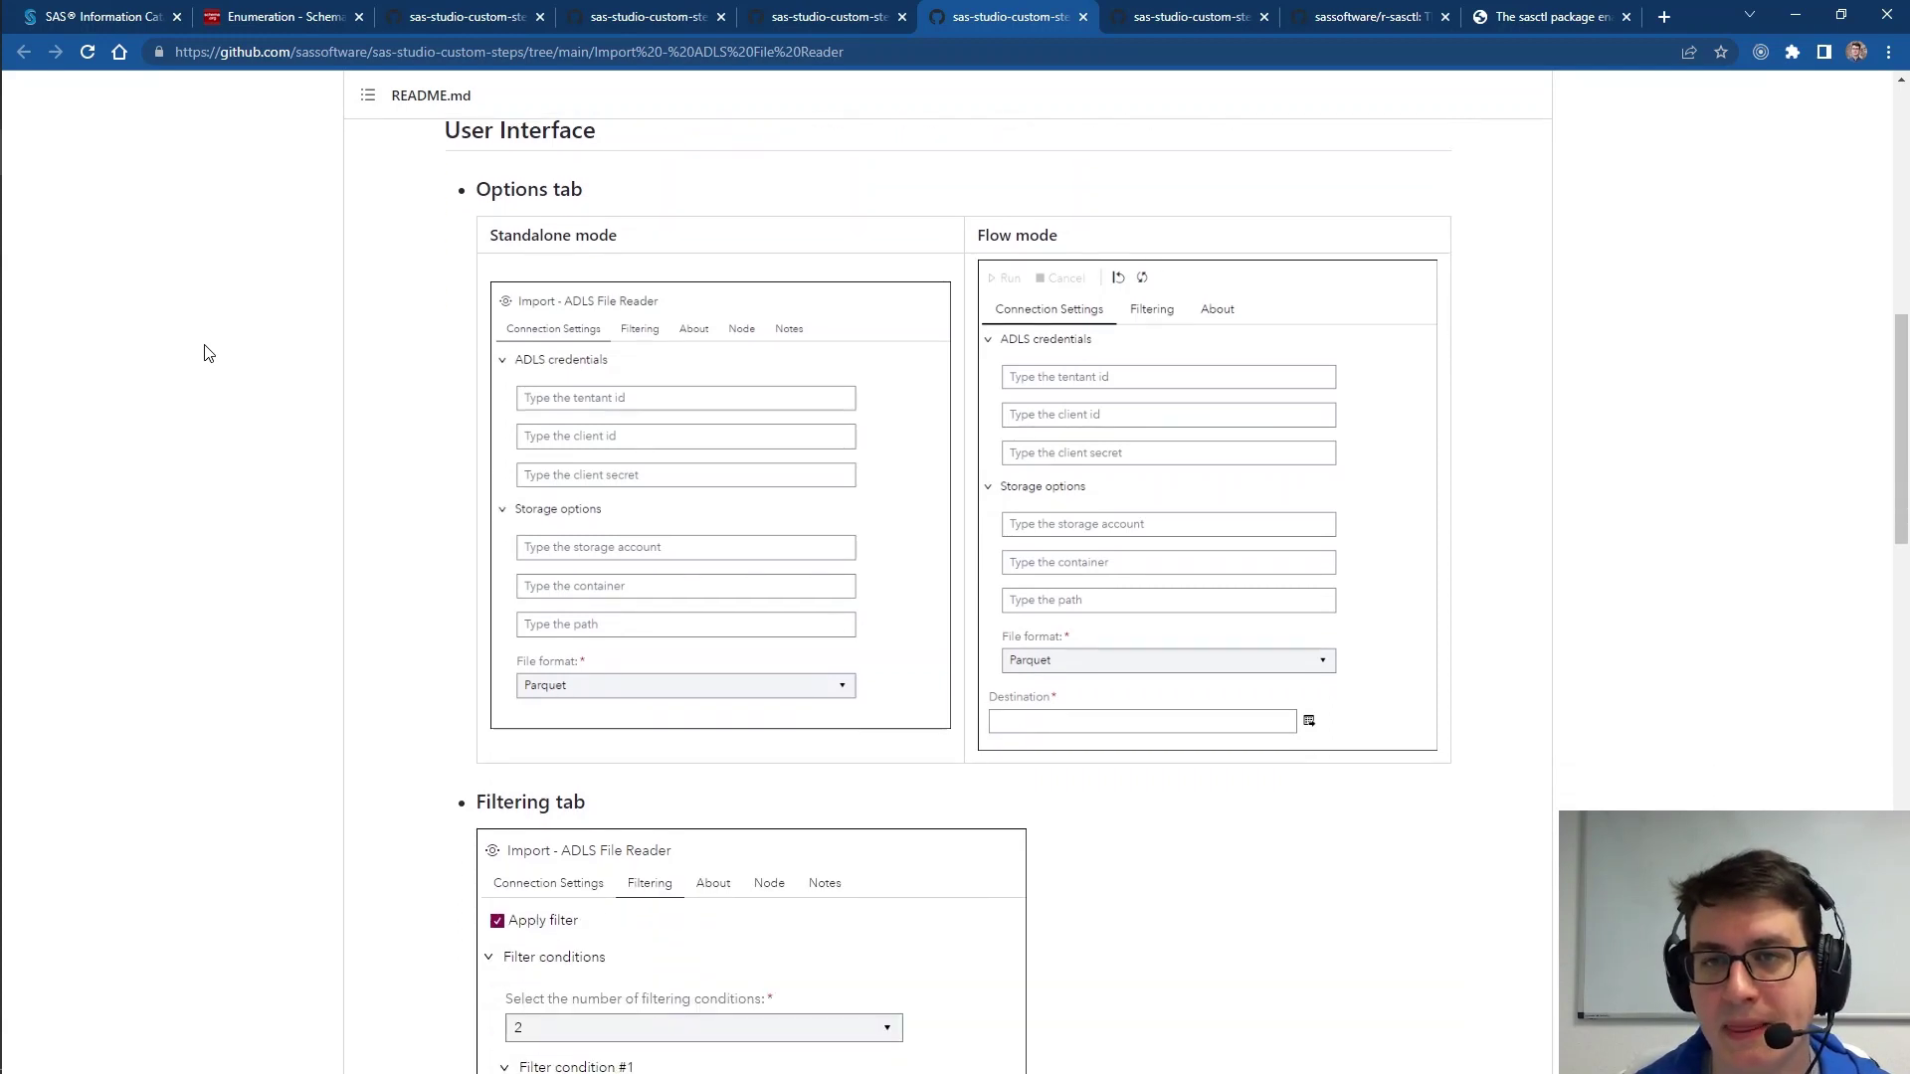
# Step: Bring up the Send Teams Message custom step and begin reading its README
pyautogui.hotkey('ctrl', 'Tab')
pyautogui.scroll(-1, 208, 353)
pyautogui.scroll(-1, 207, 354)
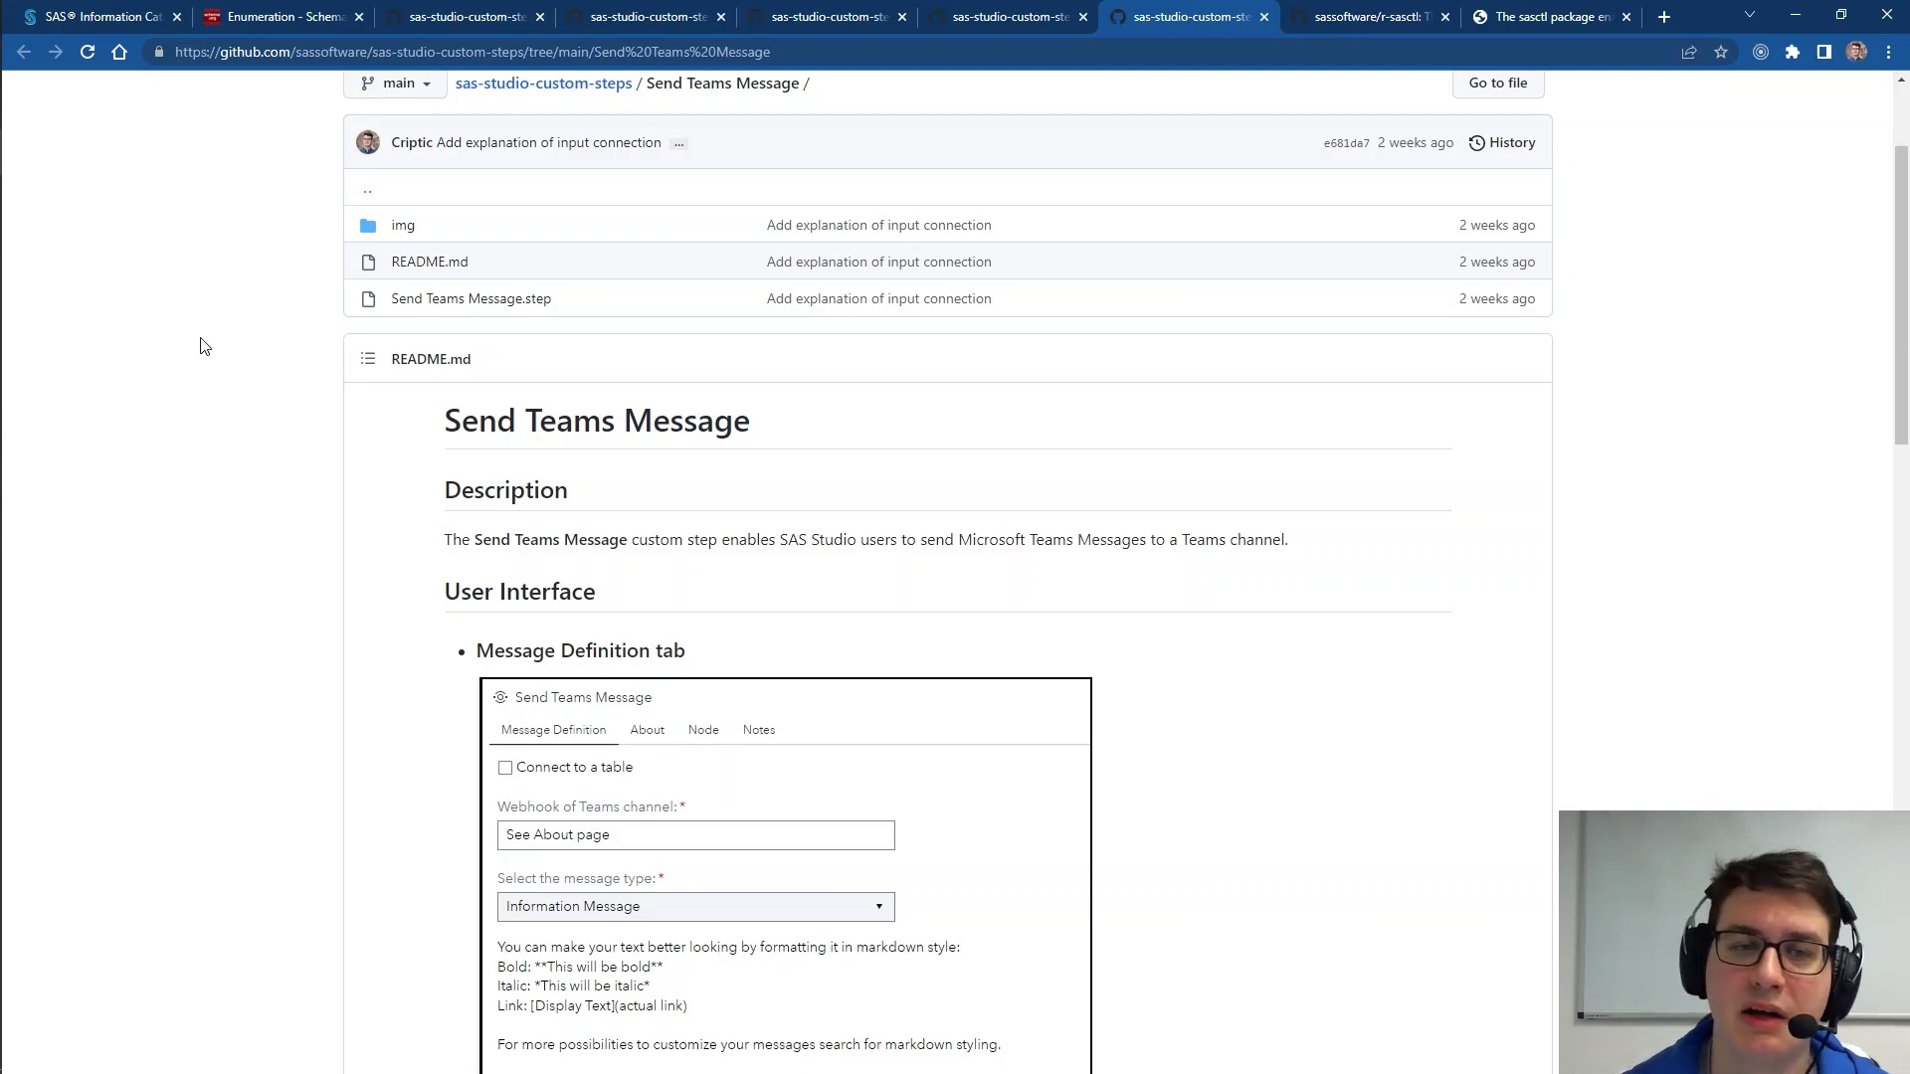
# Step: Finish the Send Teams Message README, then switch to the sassoftware/r-sasctl repository
pyautogui.scroll(-1, 204, 345)
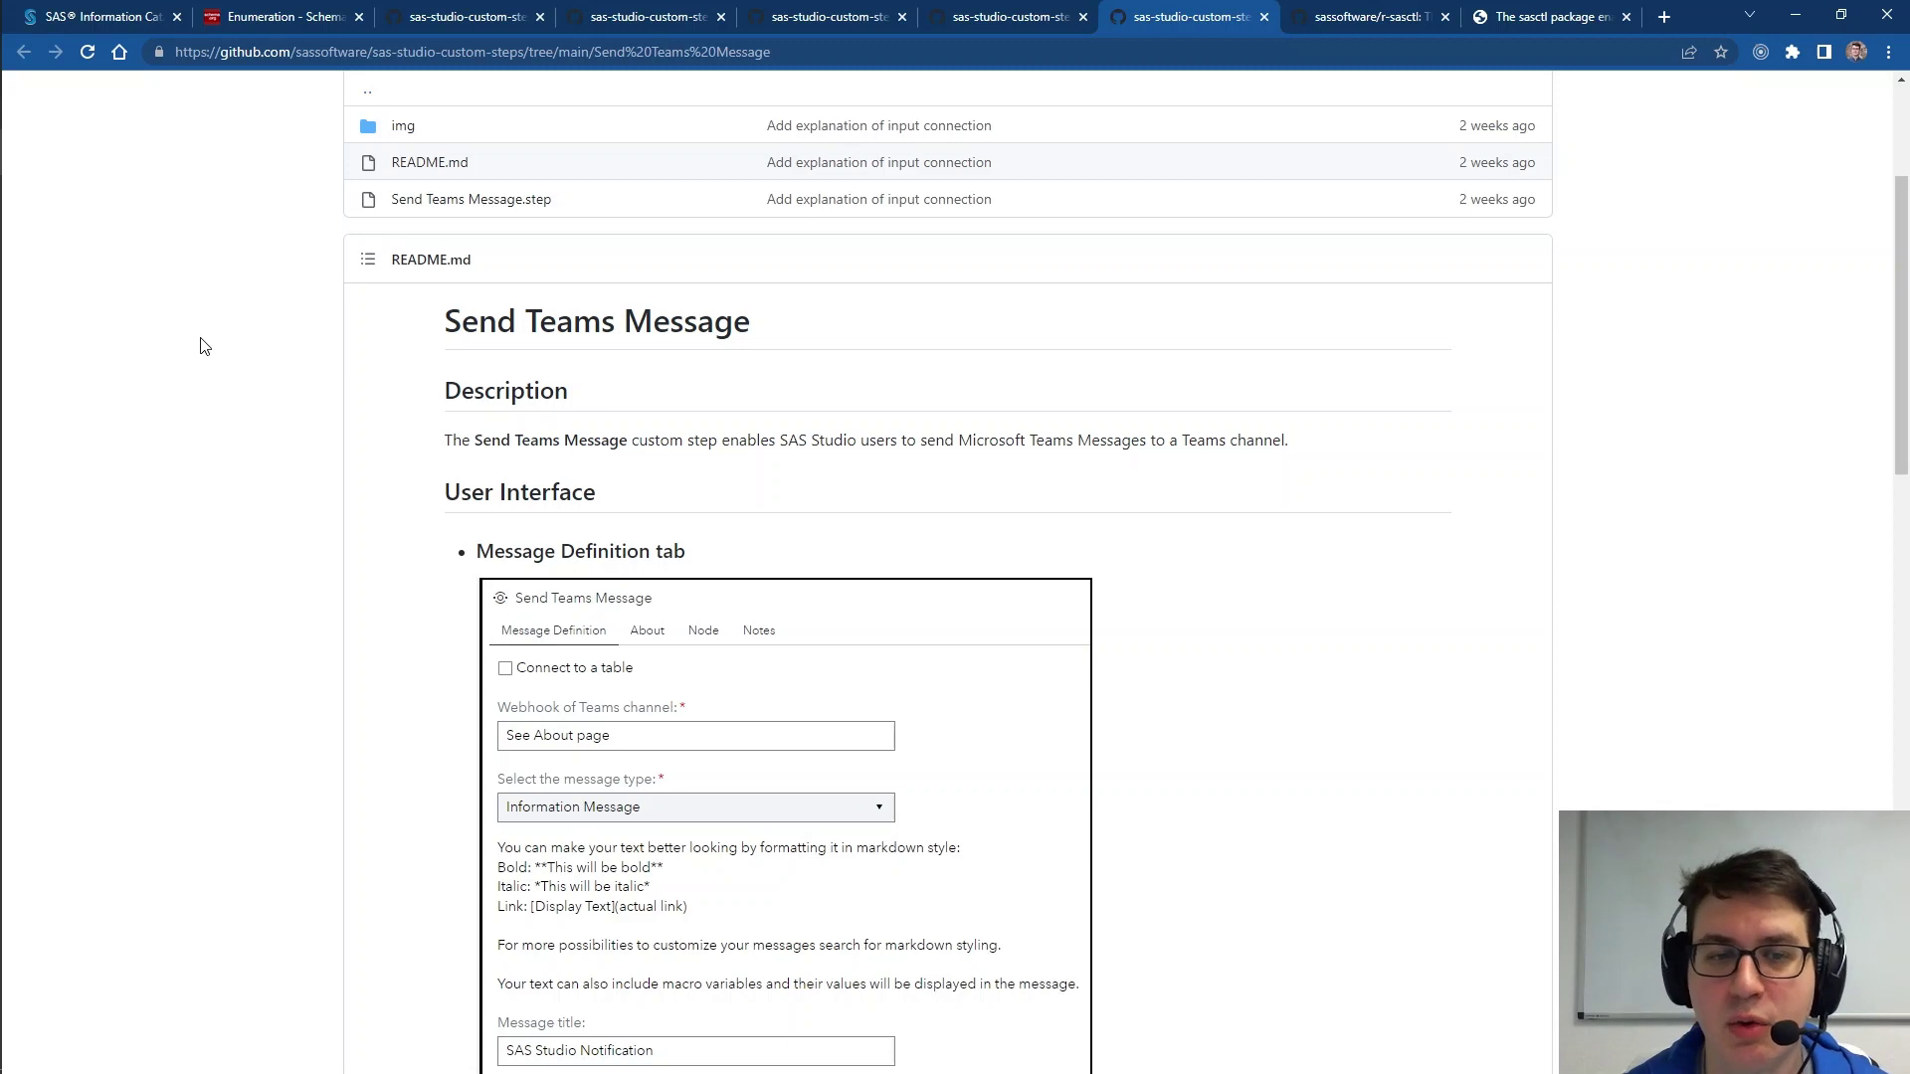
pyautogui.scroll(-1, 204, 345)
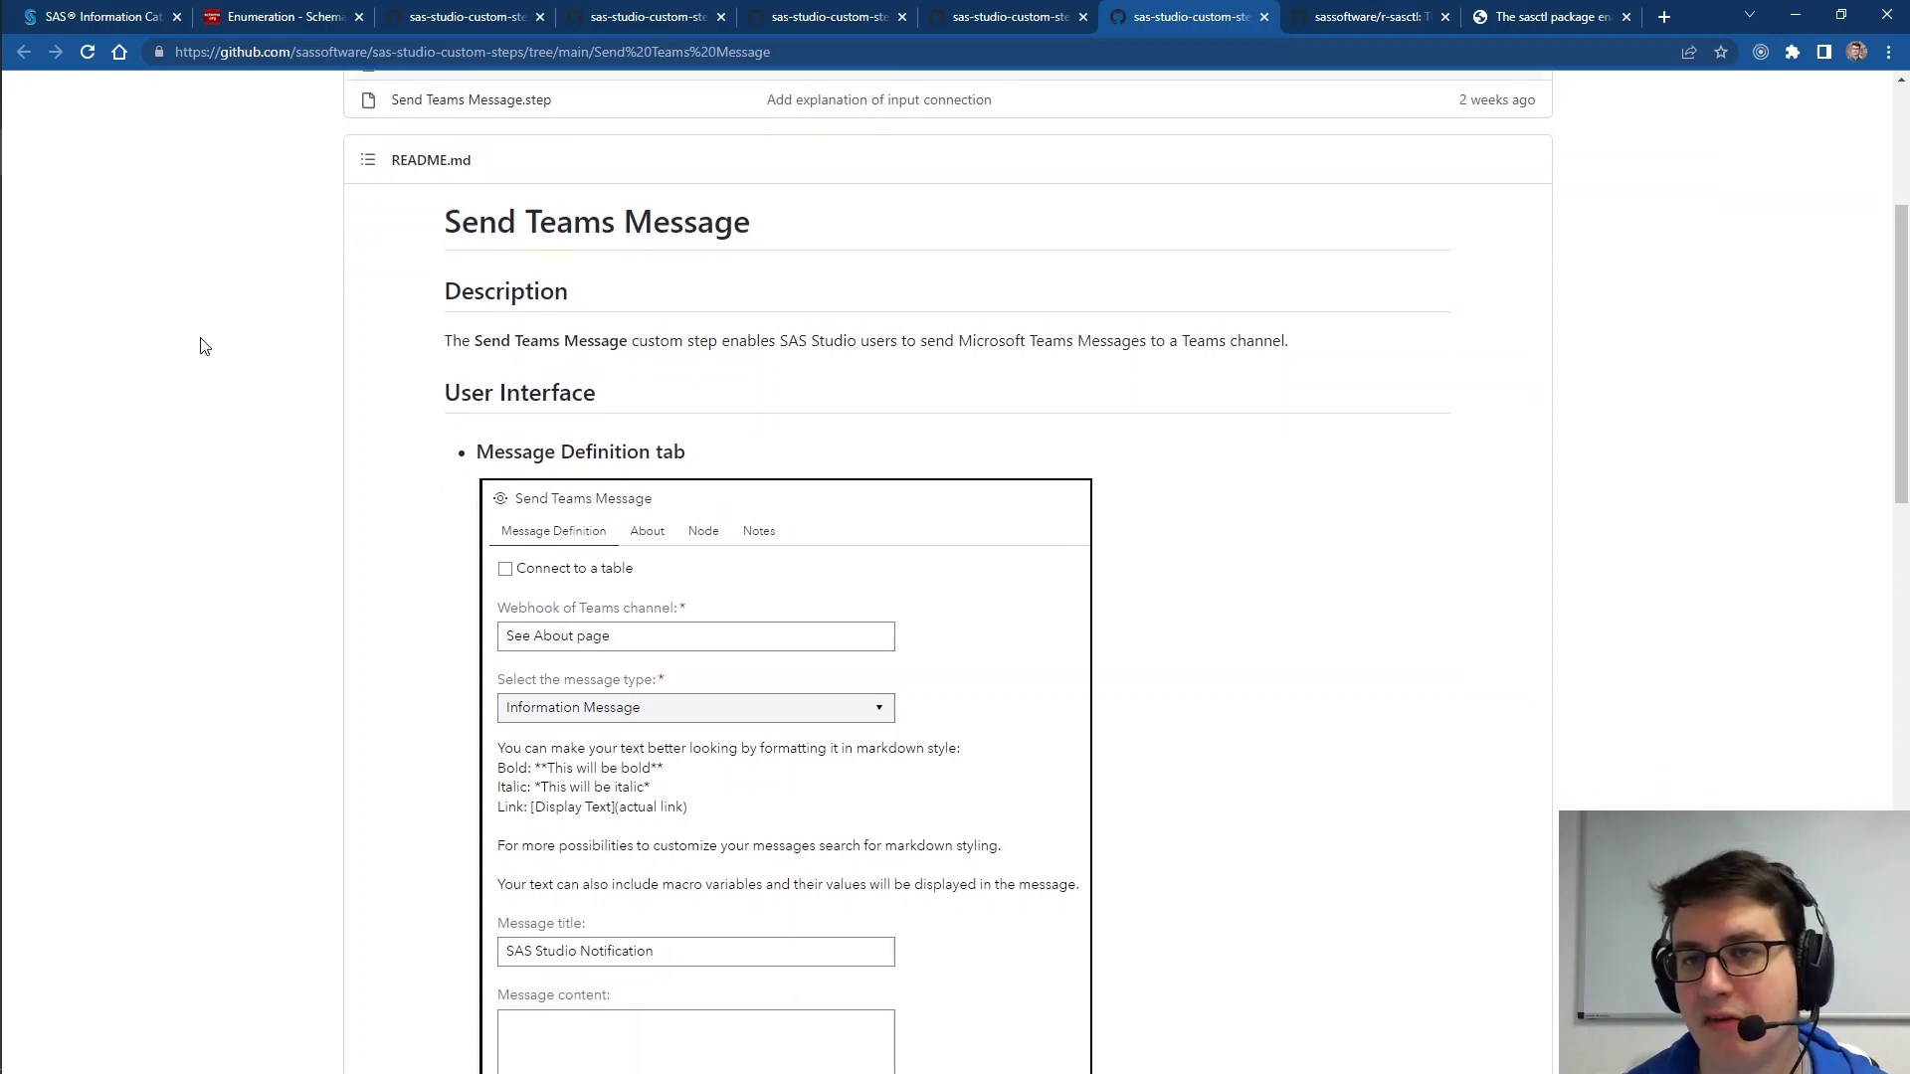
pyautogui.hotkey('ctrl', 'Tab')
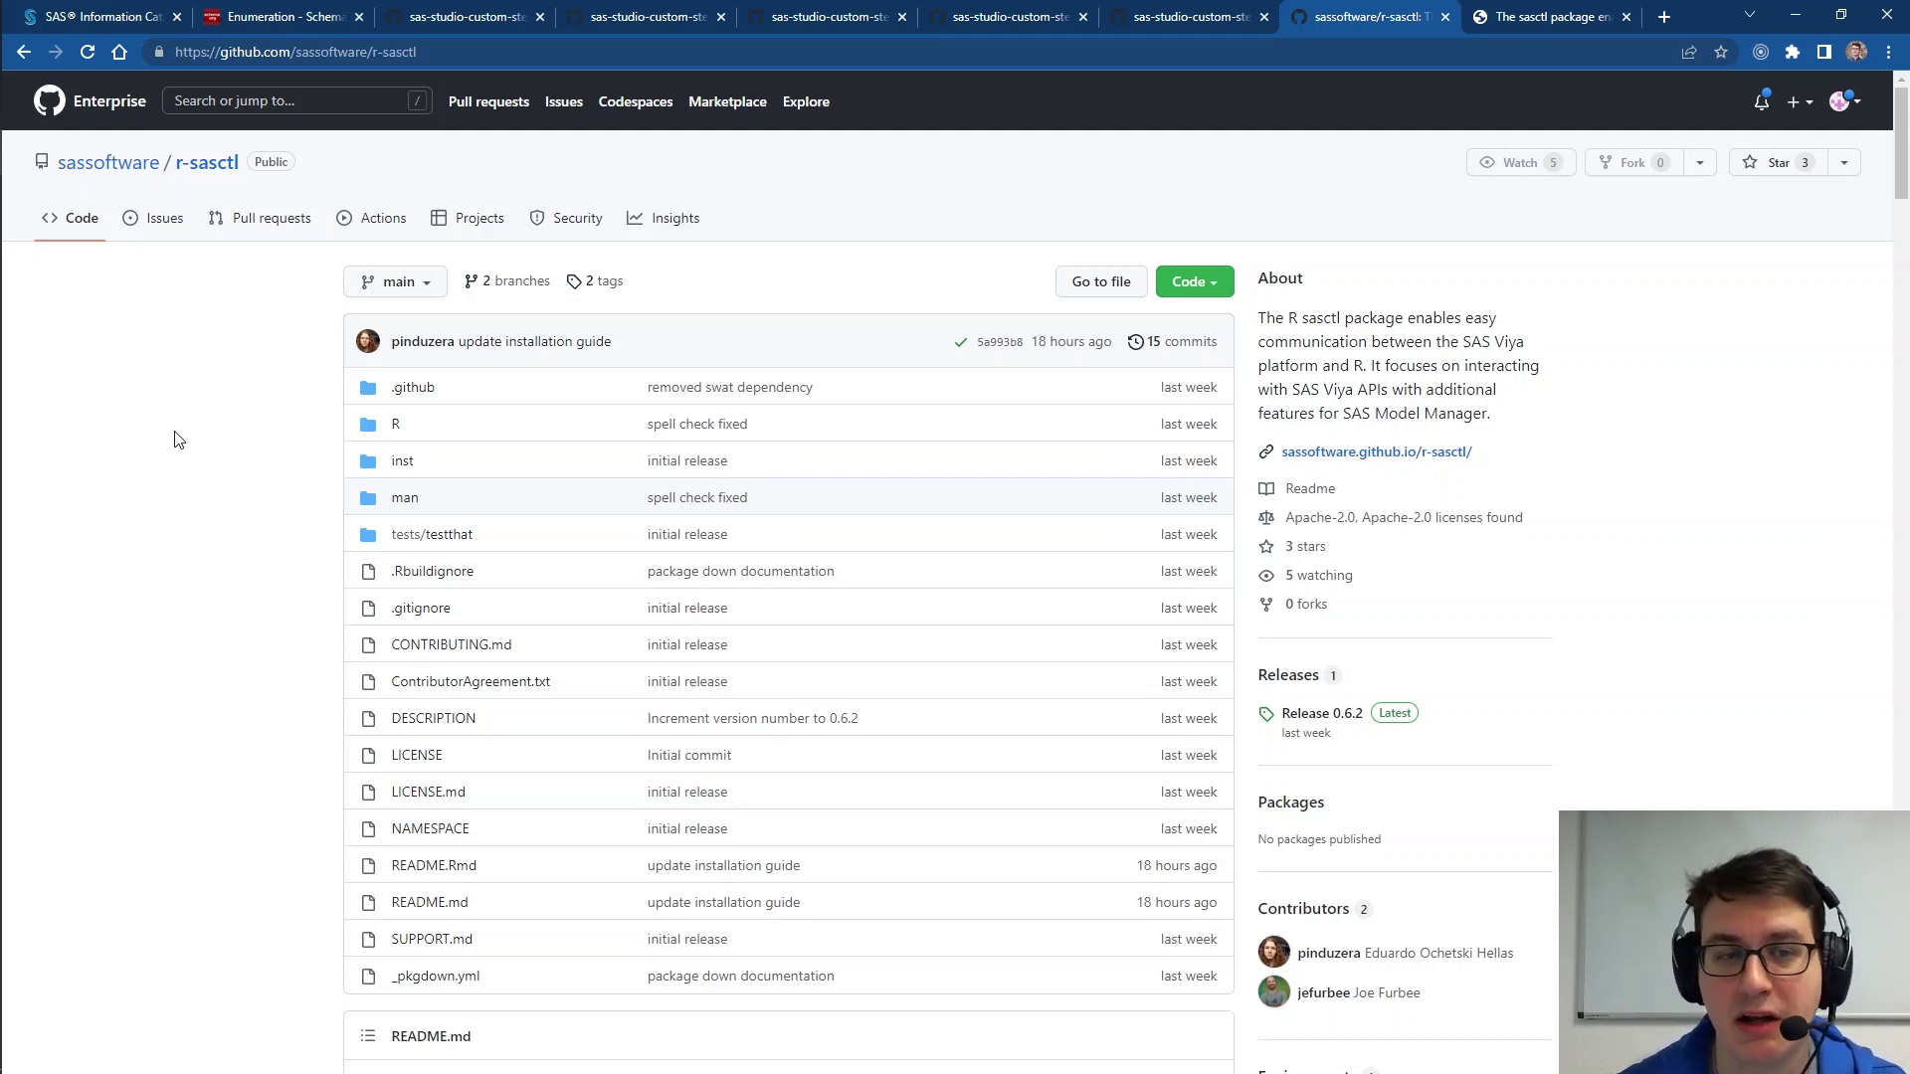
pyautogui.scroll(-5, 318, 608)
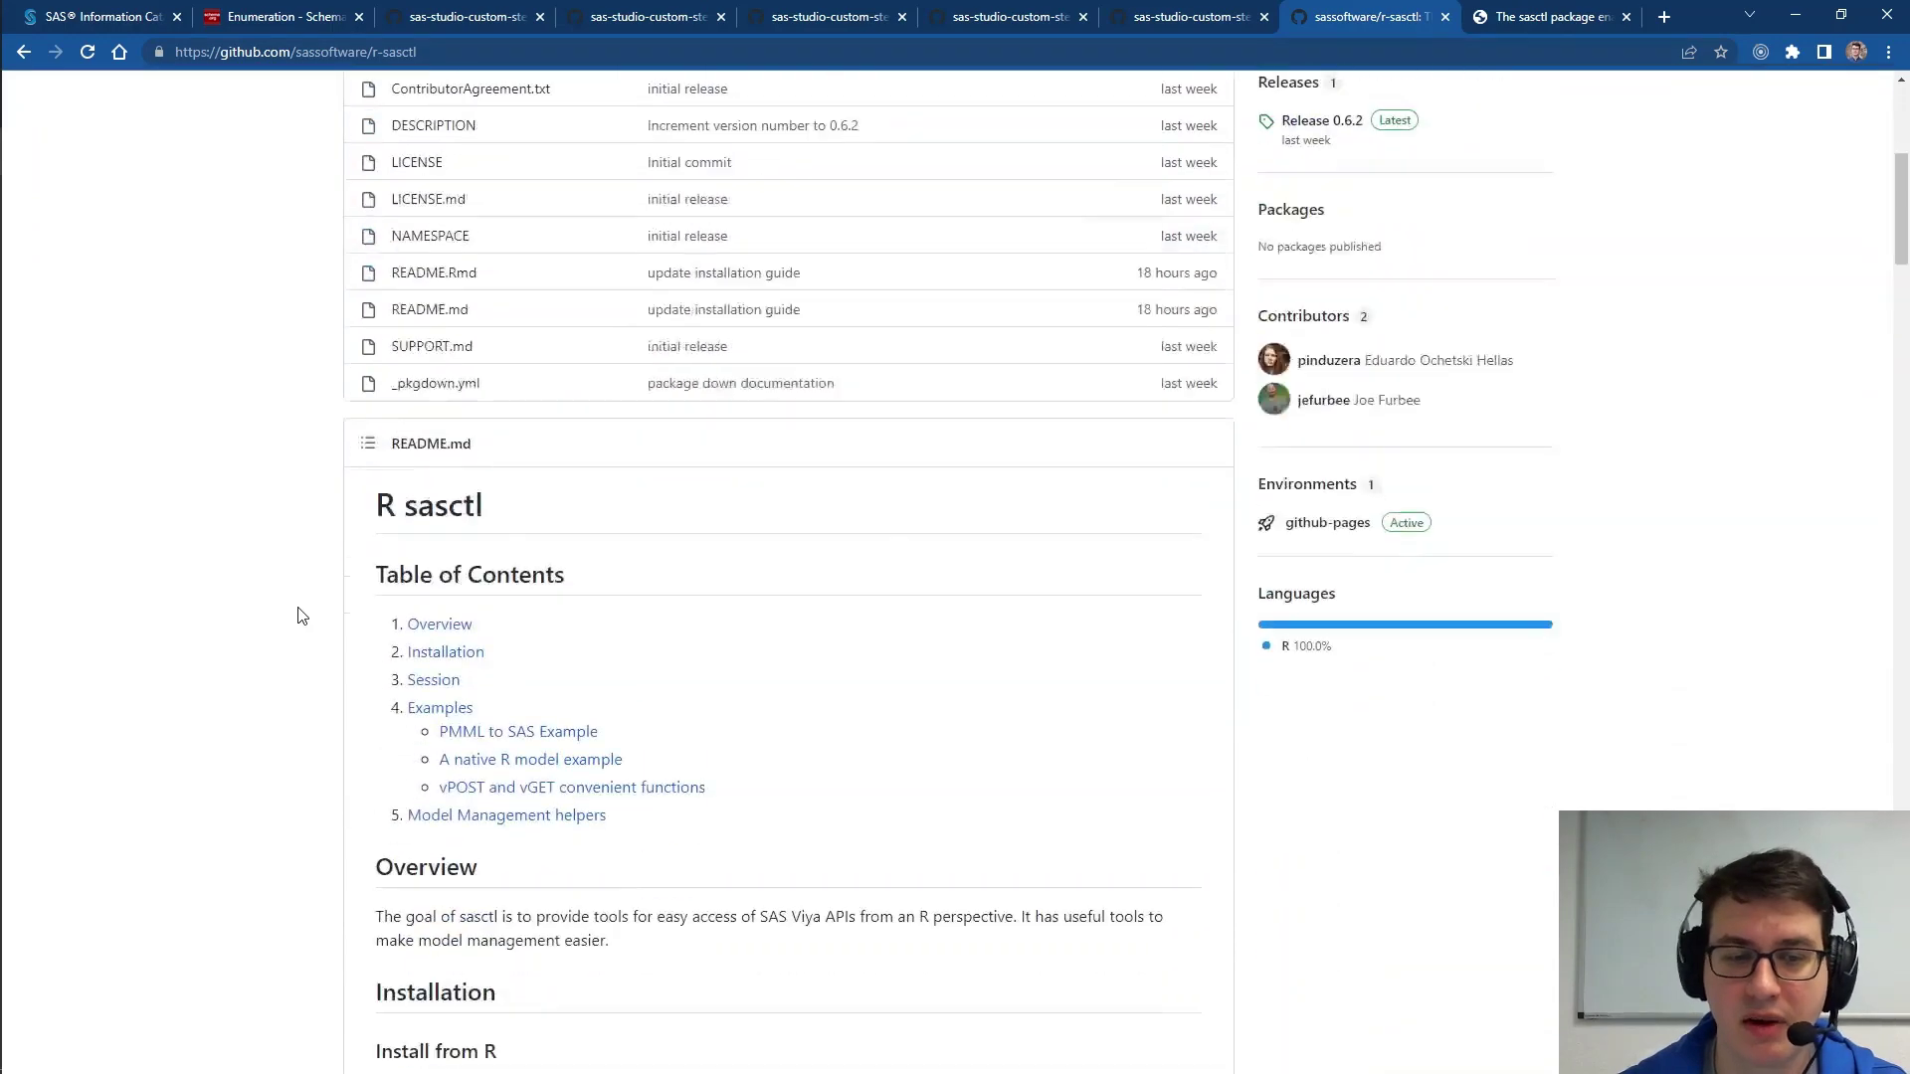
pyautogui.scroll(2, 299, 657)
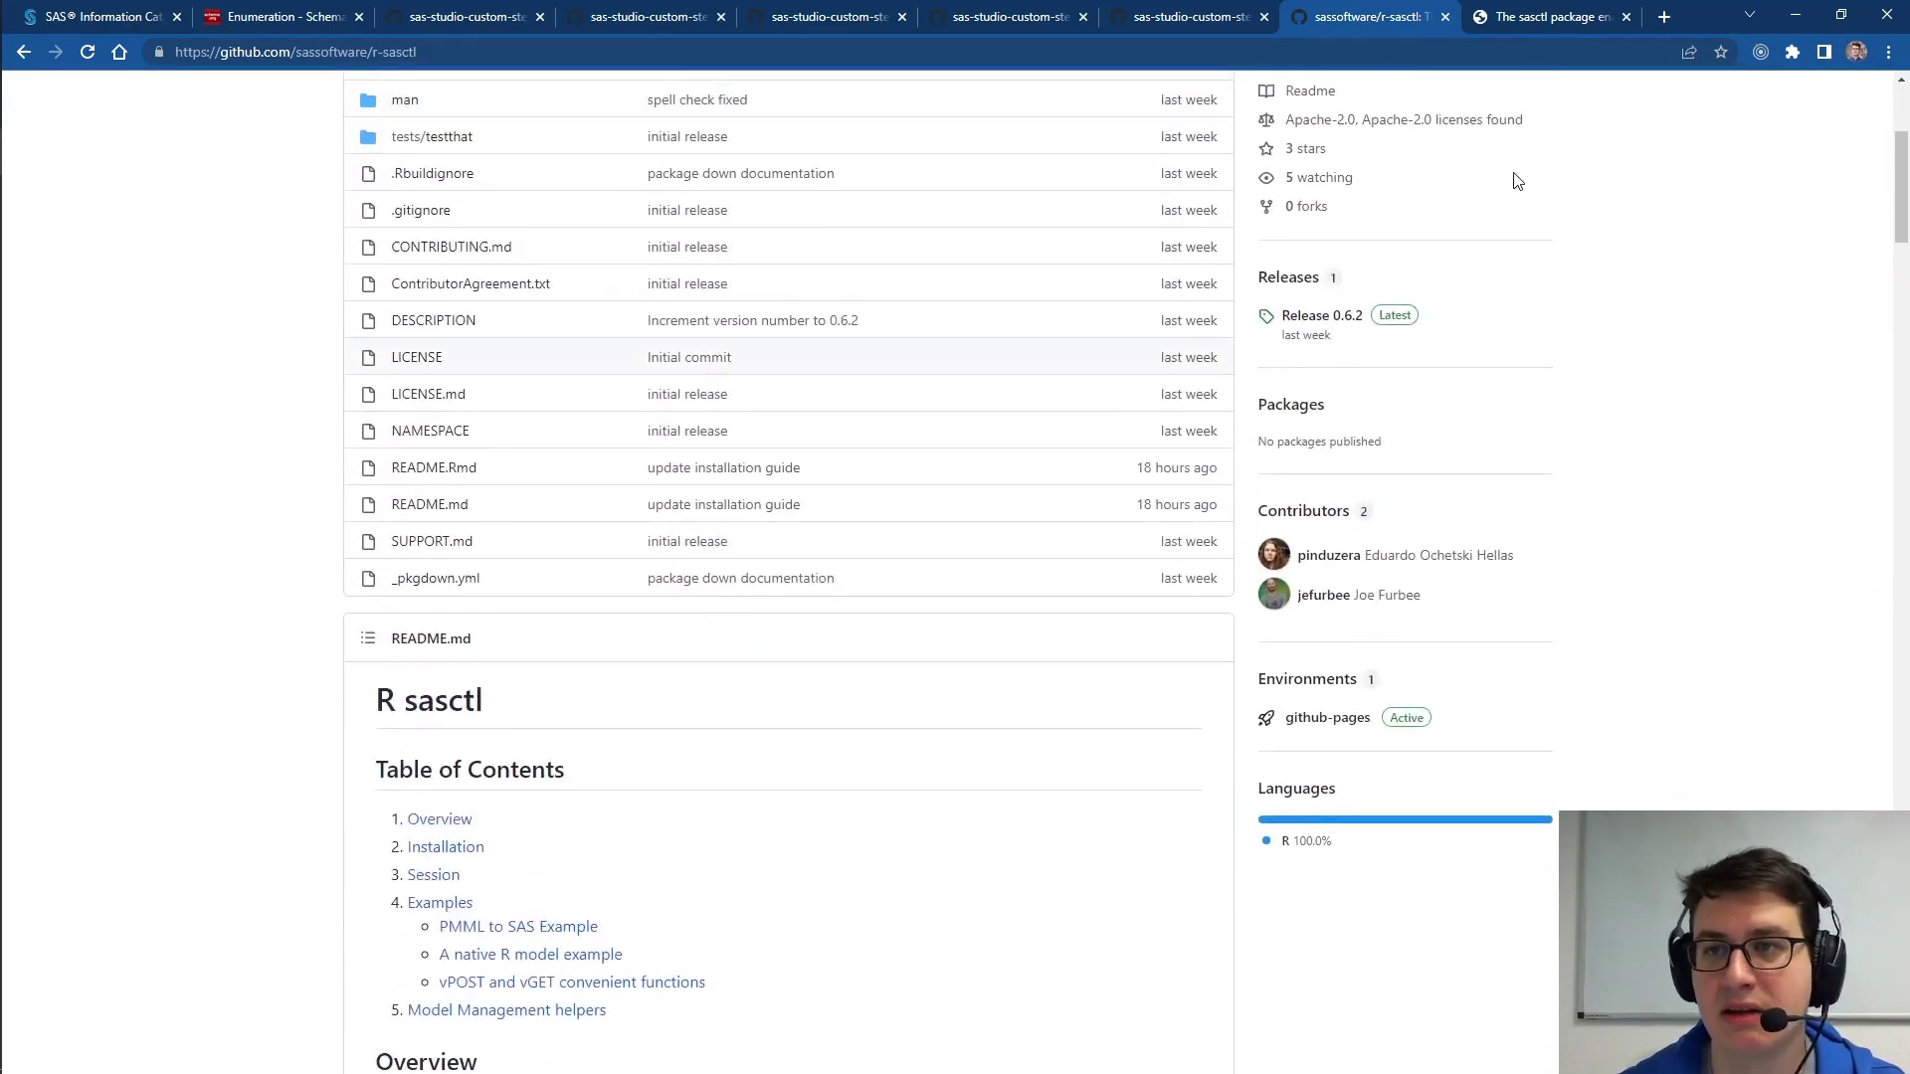
pyautogui.click(1513, 18)
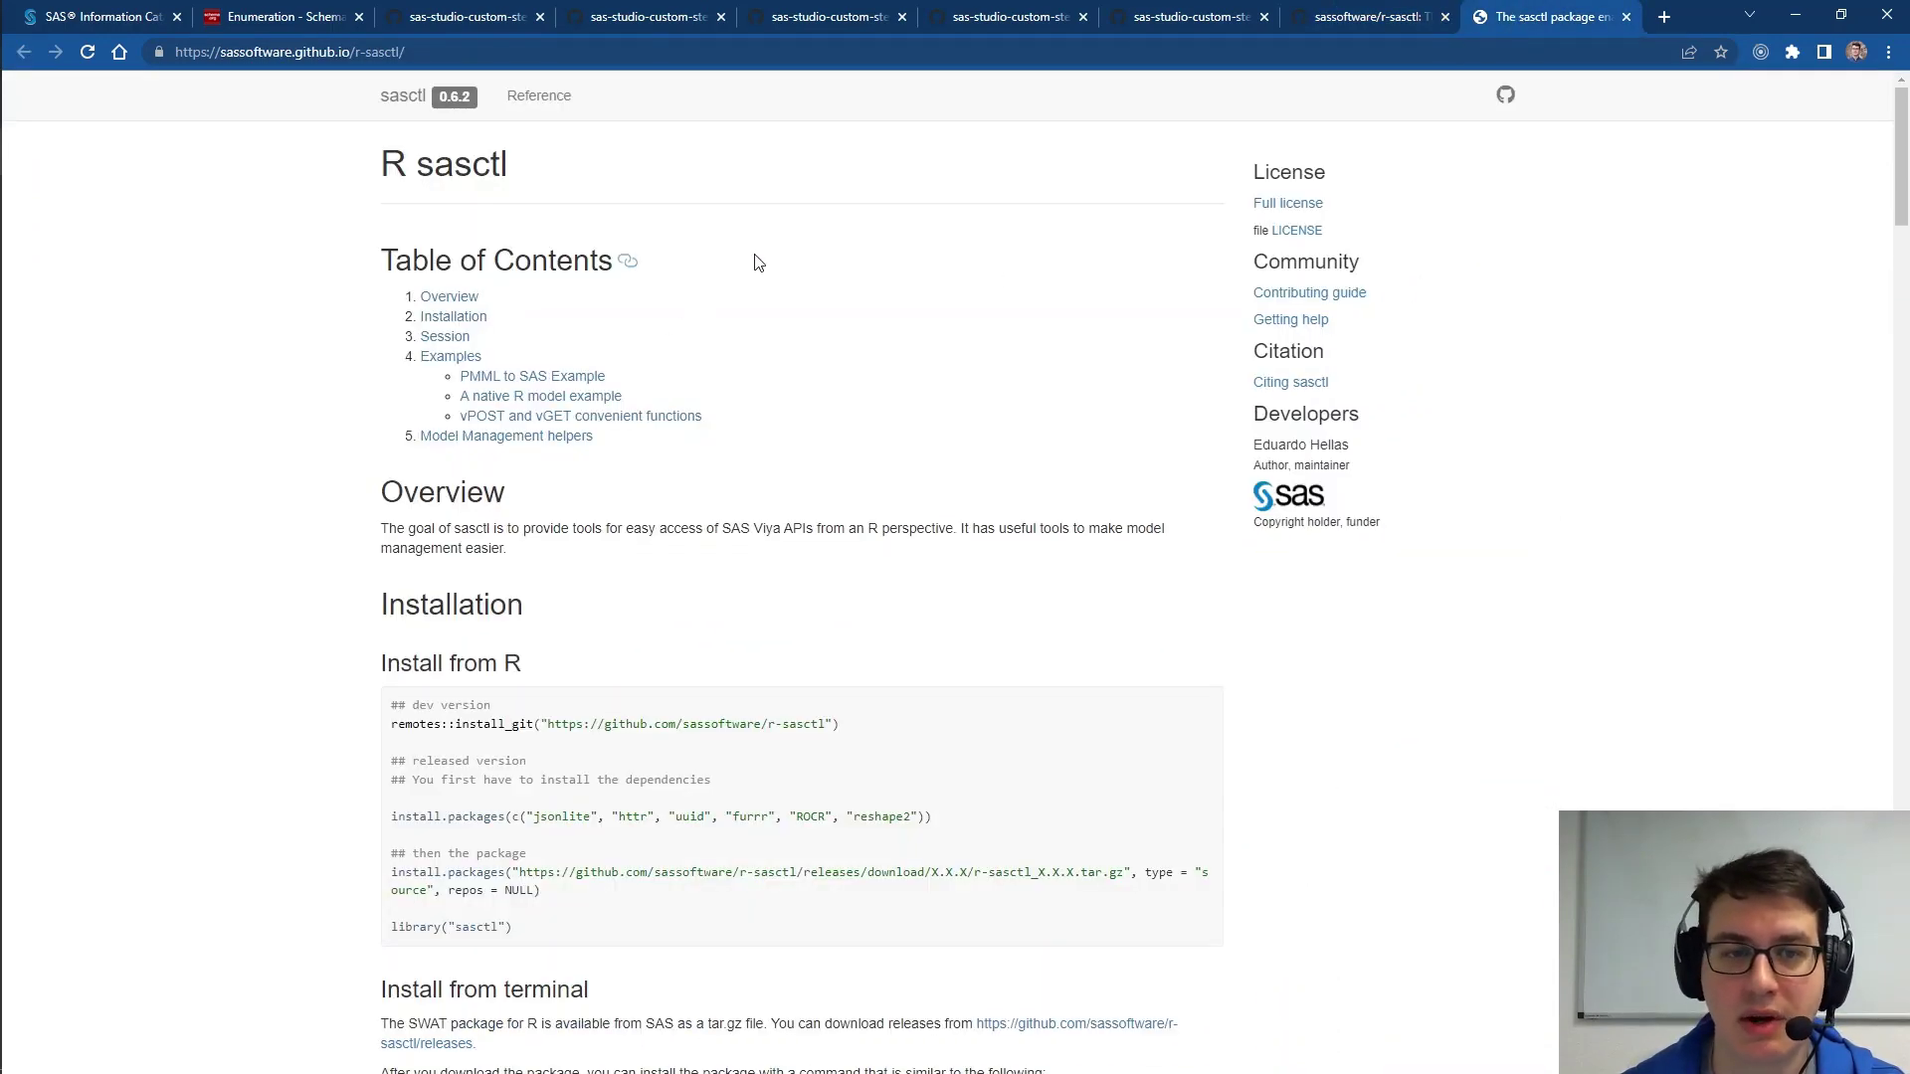
pyautogui.scroll(-5, 734, 288)
pyautogui.scroll(-3, 735, 294)
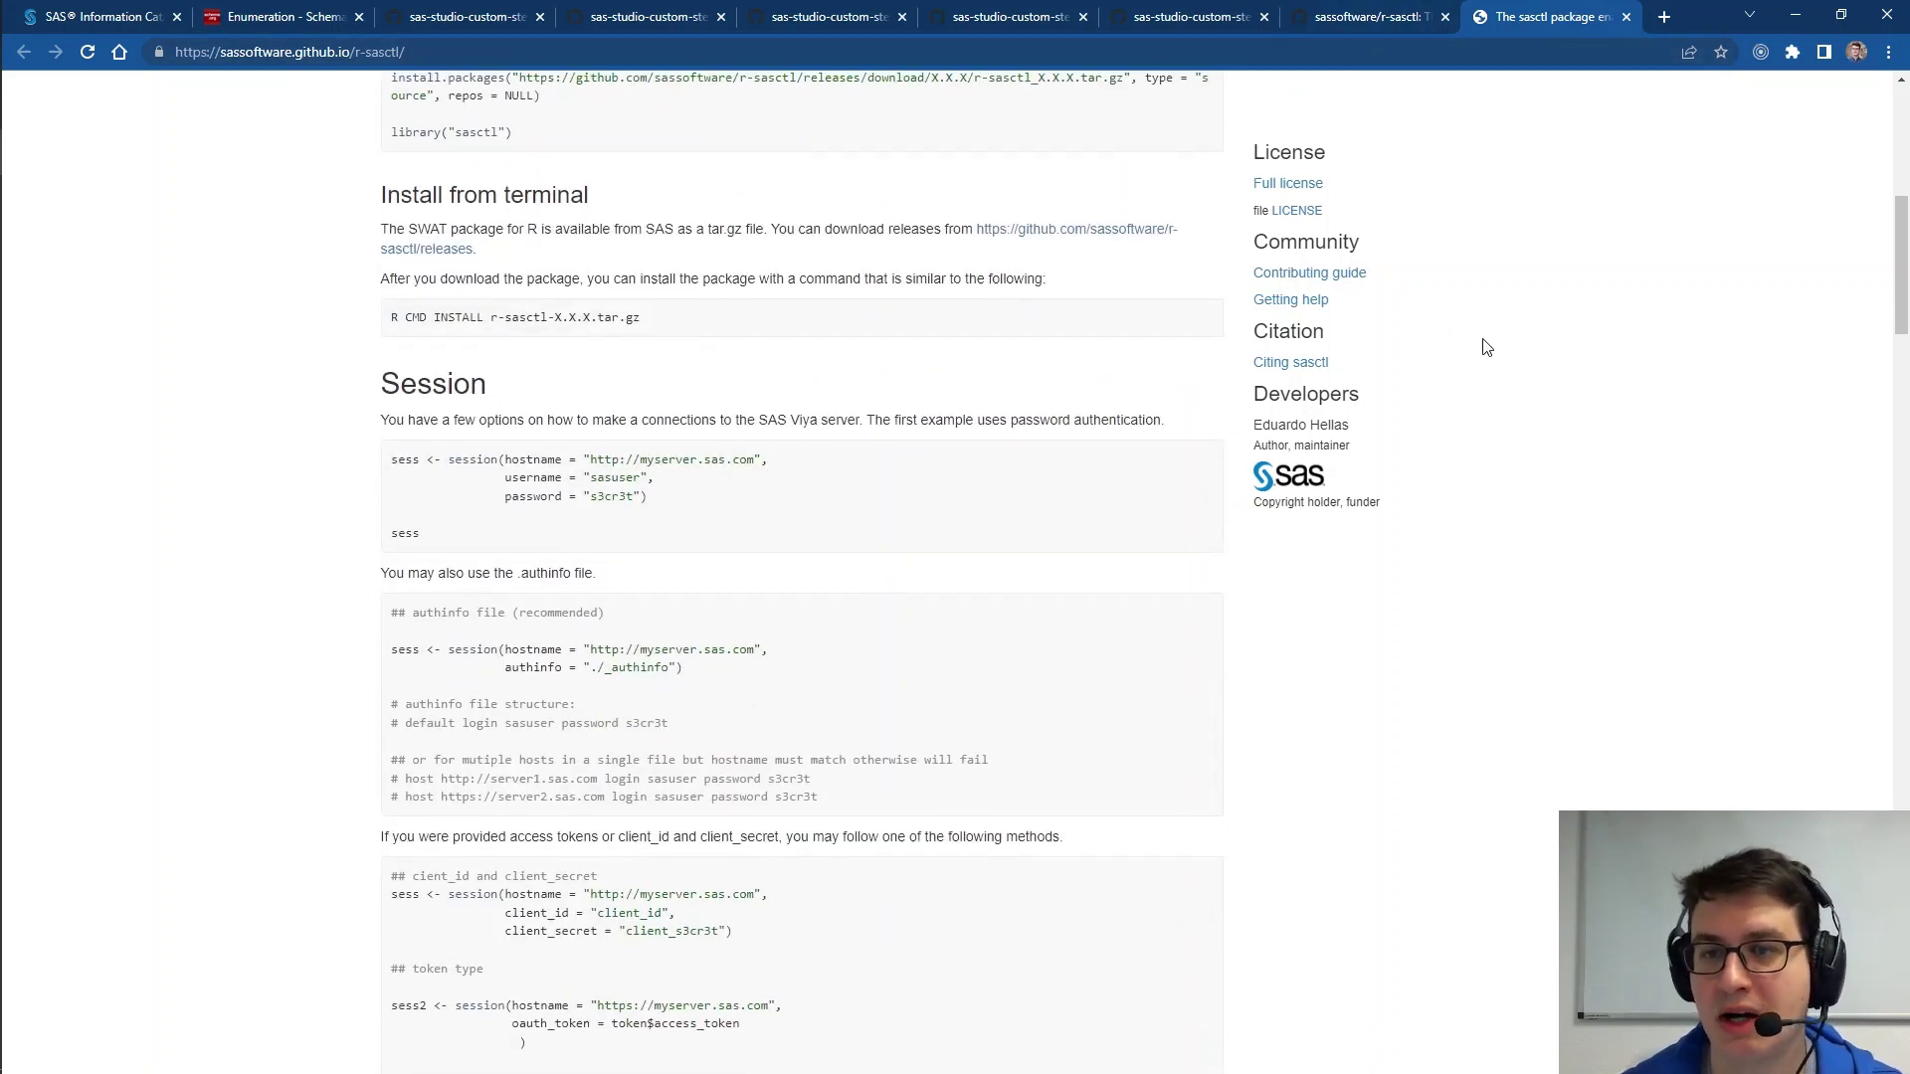
pyautogui.scroll(6, 1412, 359)
pyautogui.scroll(2, 416, 442)
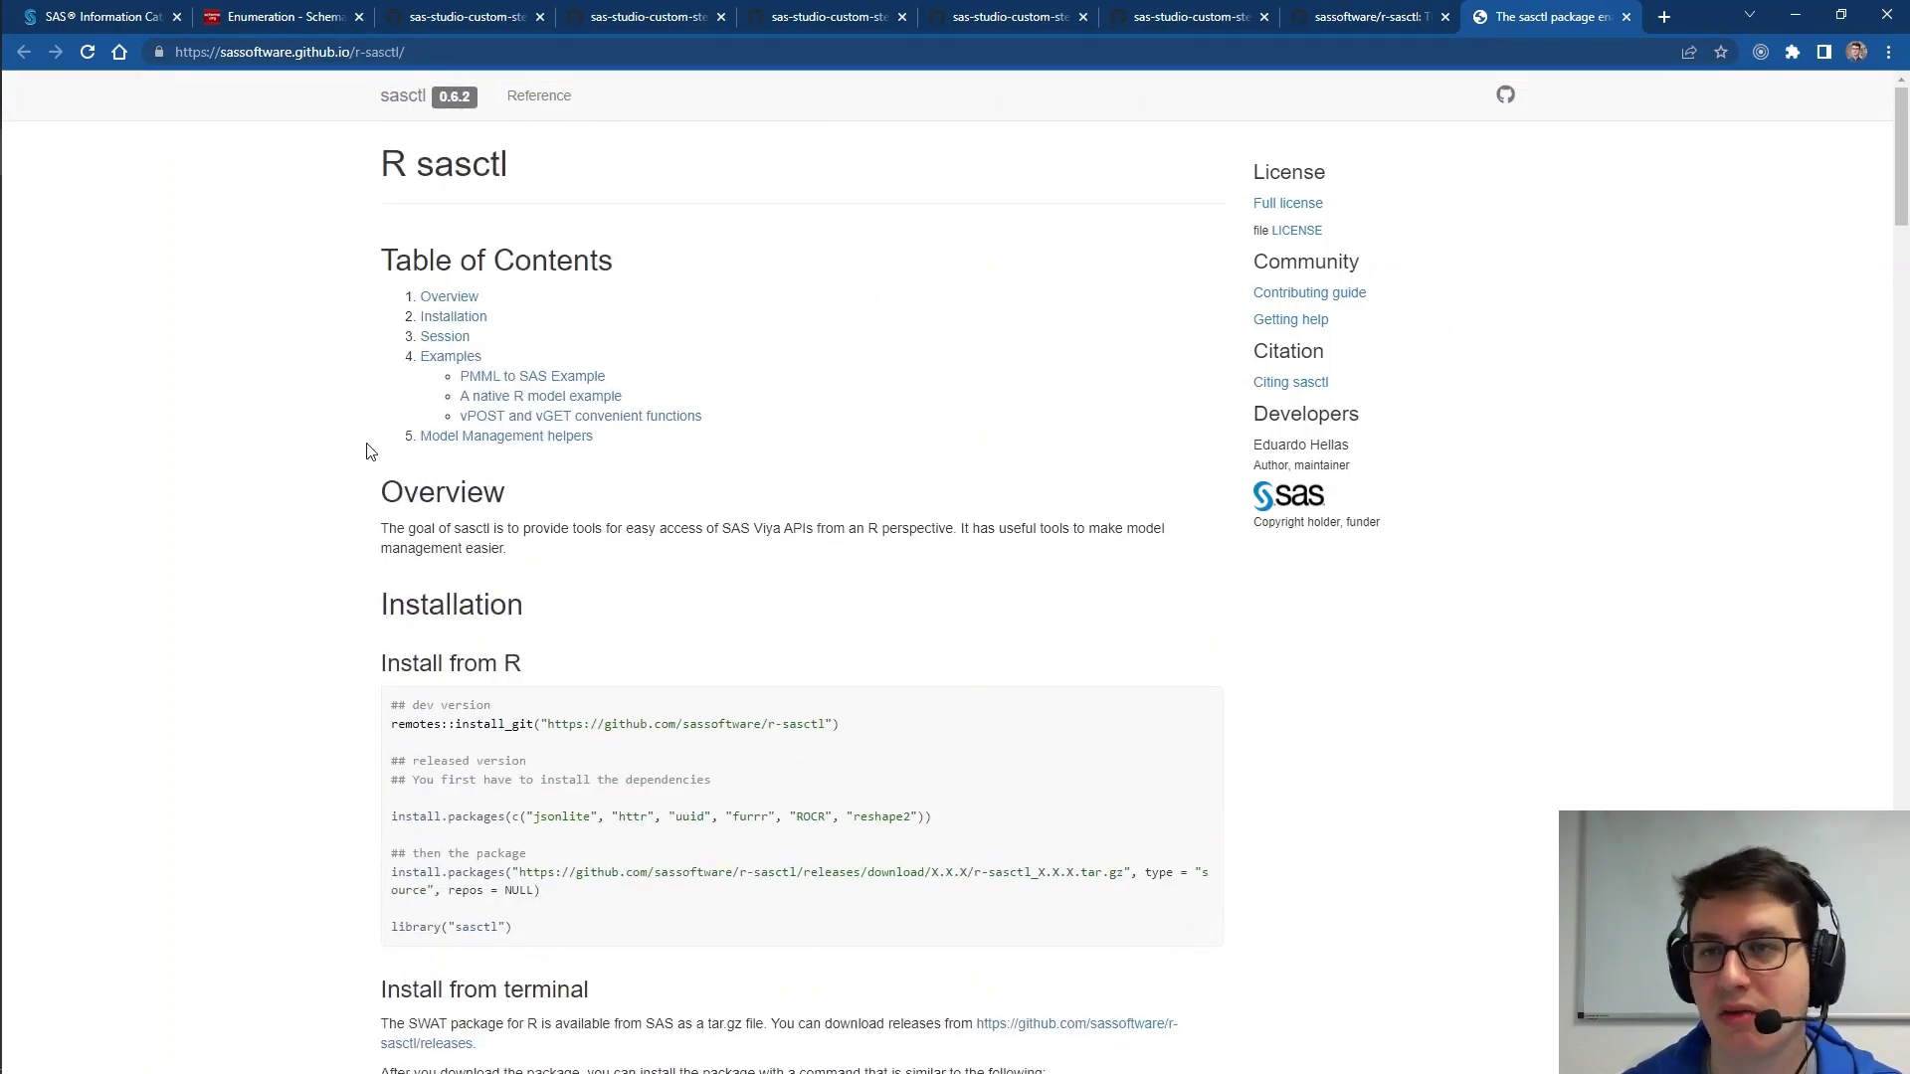
pyautogui.hotkey('ctrl', 'shift', 'Tab')
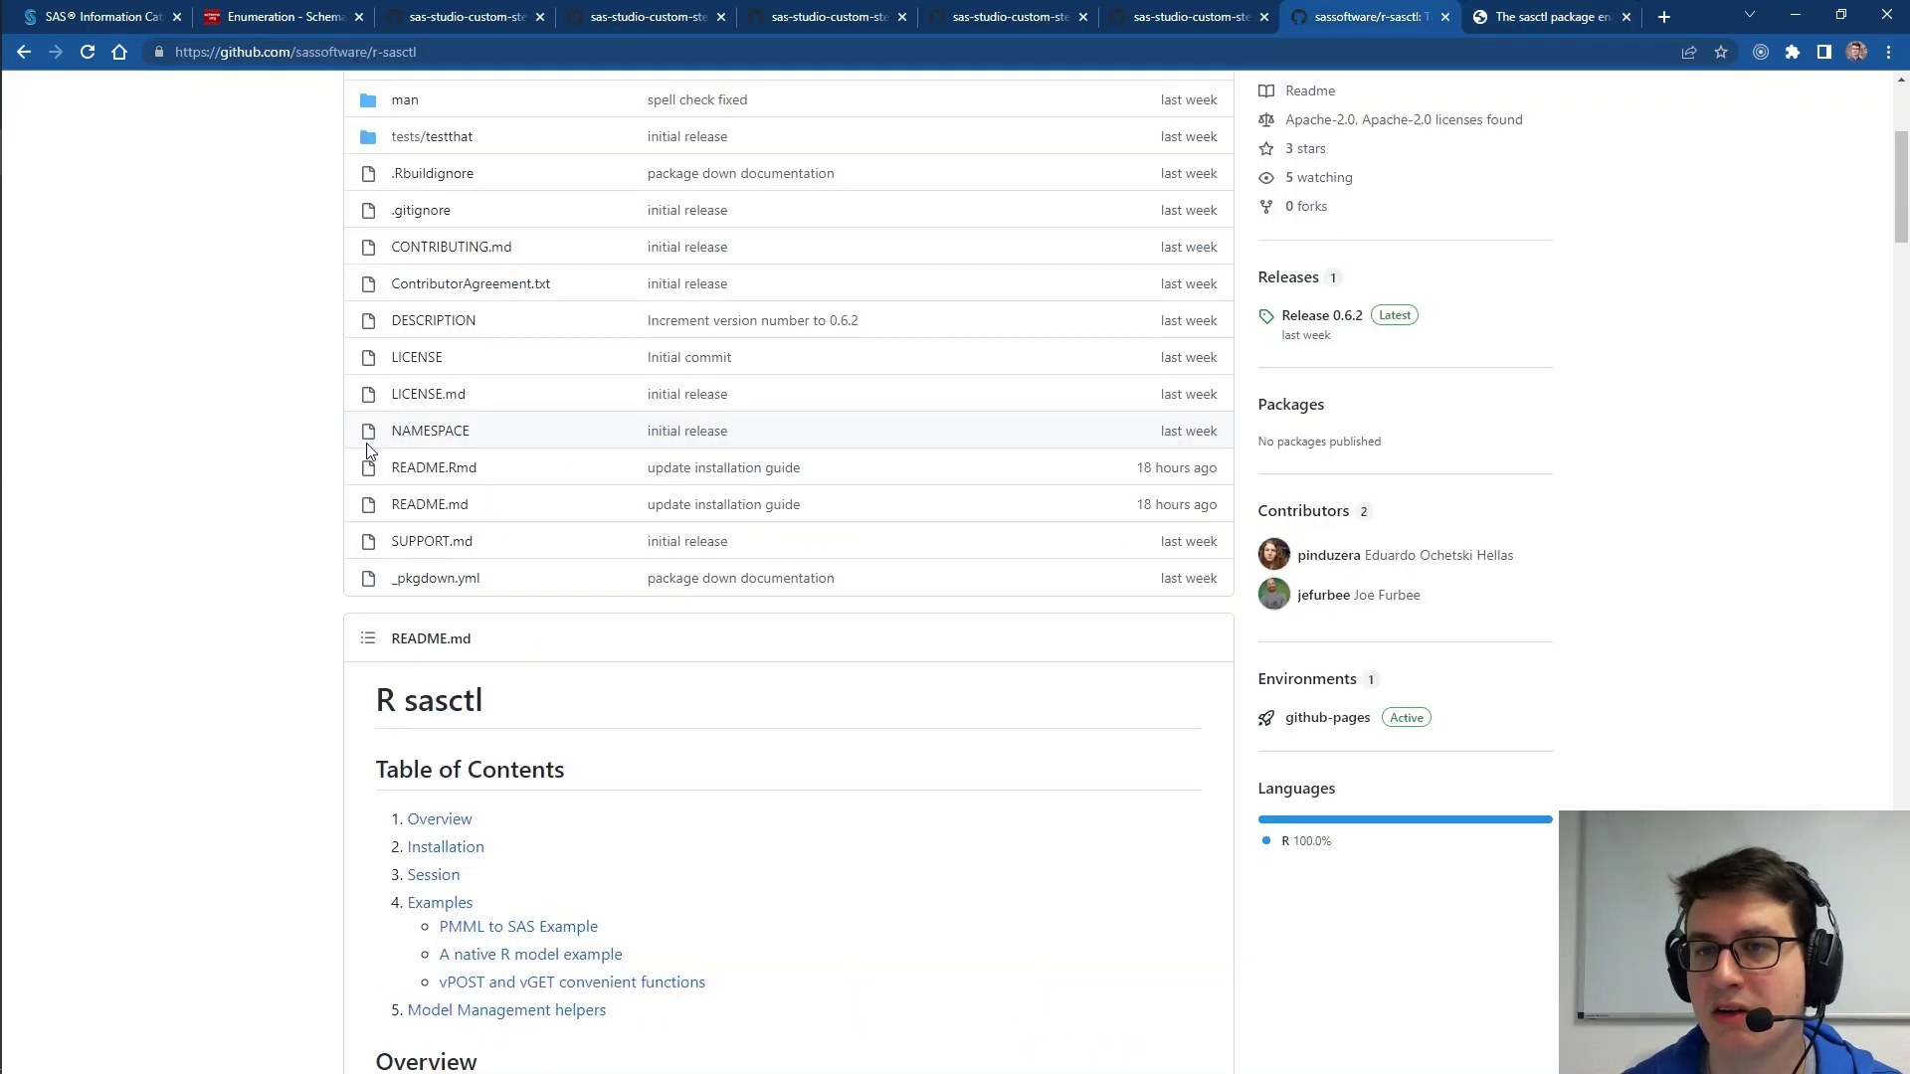
pyautogui.scroll(4, 1512, 462)
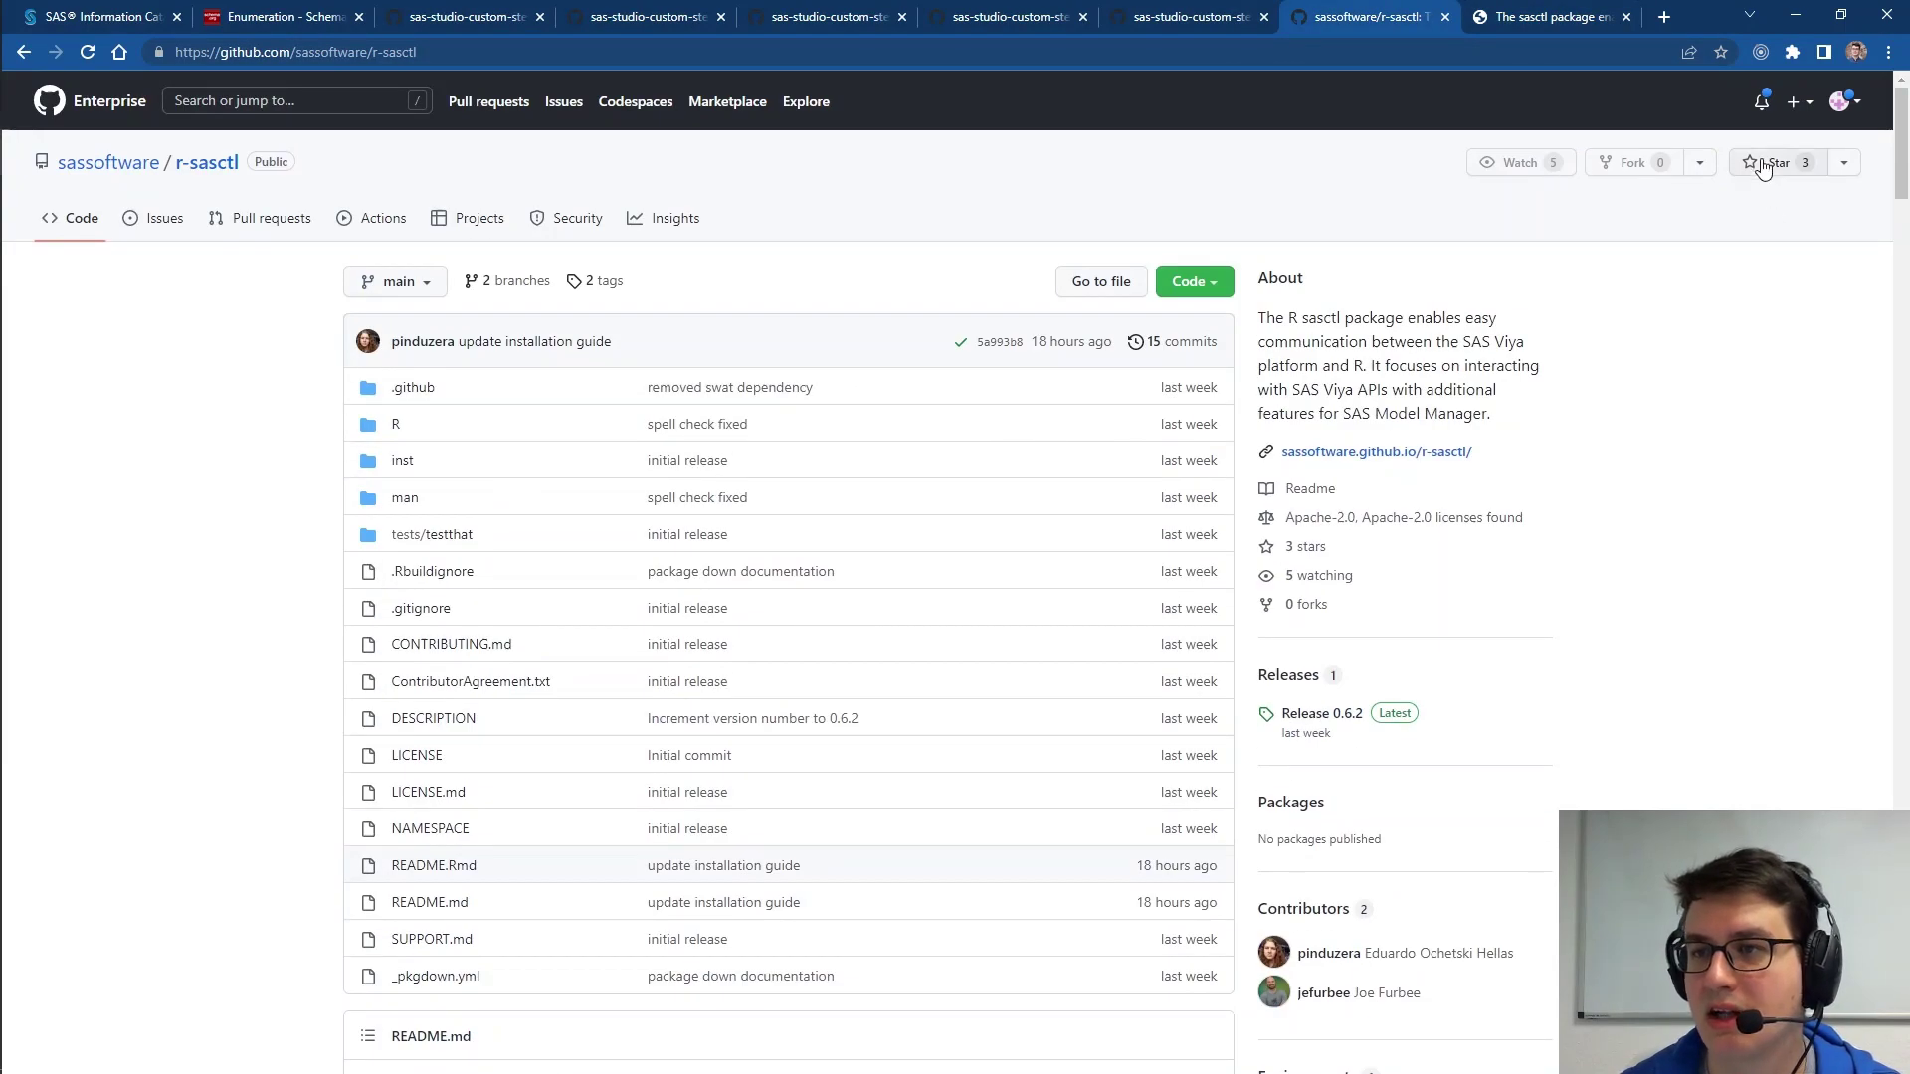